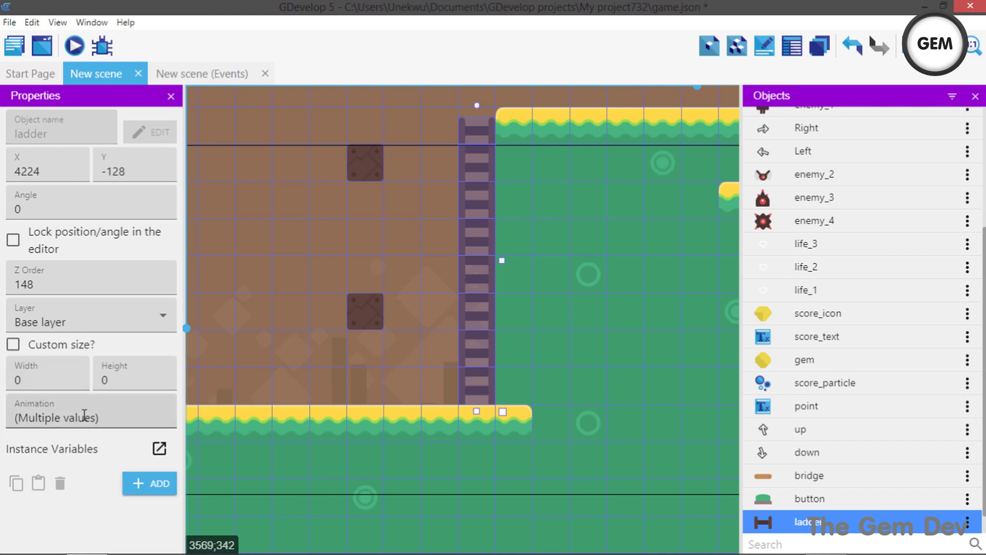
Lower the Z order of the selected ladder pieces to 129 and clear the selection.
click(101, 275)
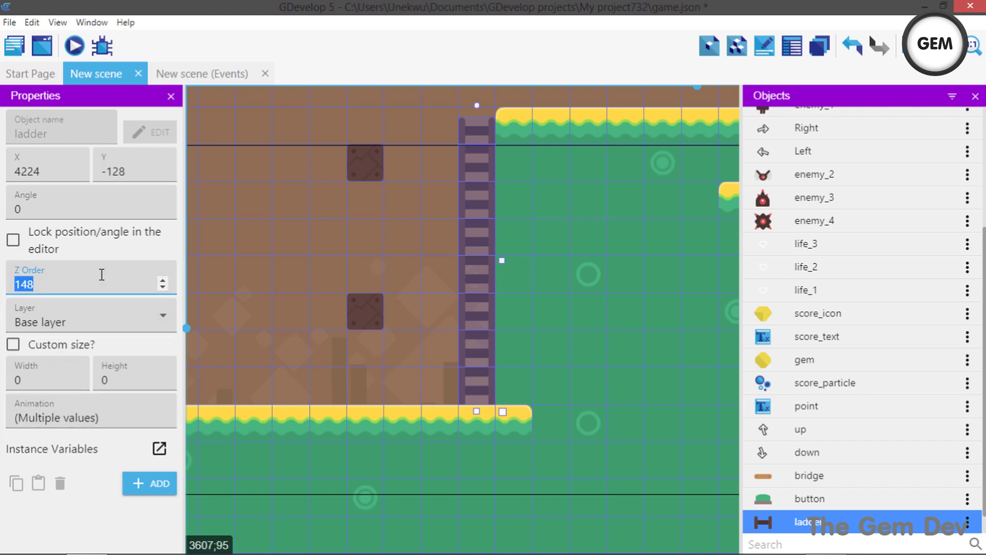
scroll(101, 275, down, 18)
scroll(101, 273, down, 1)
click(317, 218)
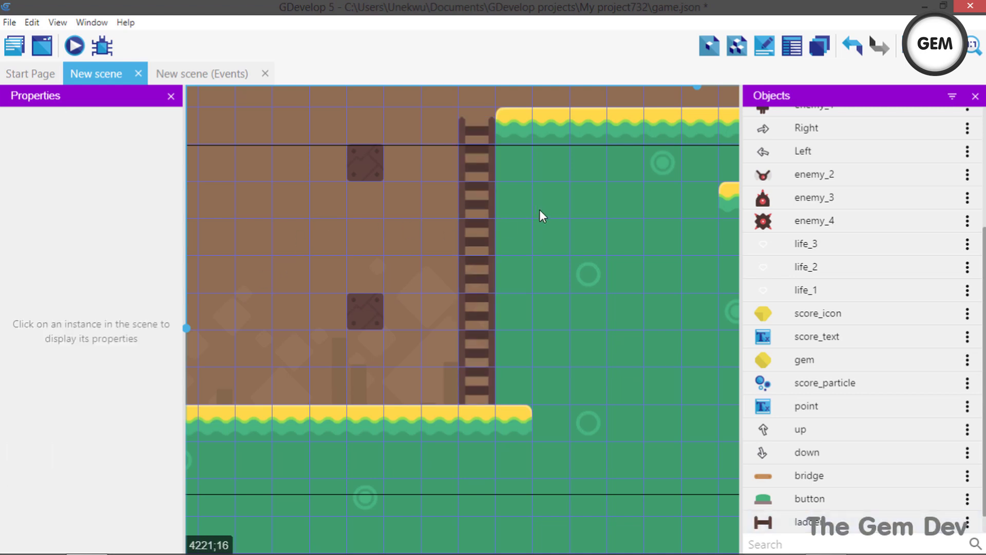
Review the platformer behavior settings of the Player object.
scroll(460, 215, down, 1)
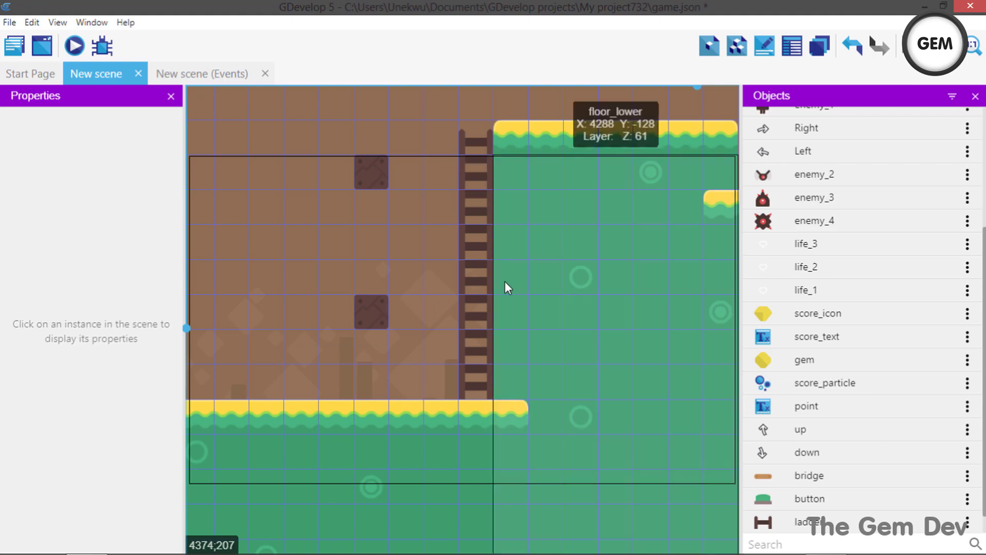
scroll(868, 149, up, 4)
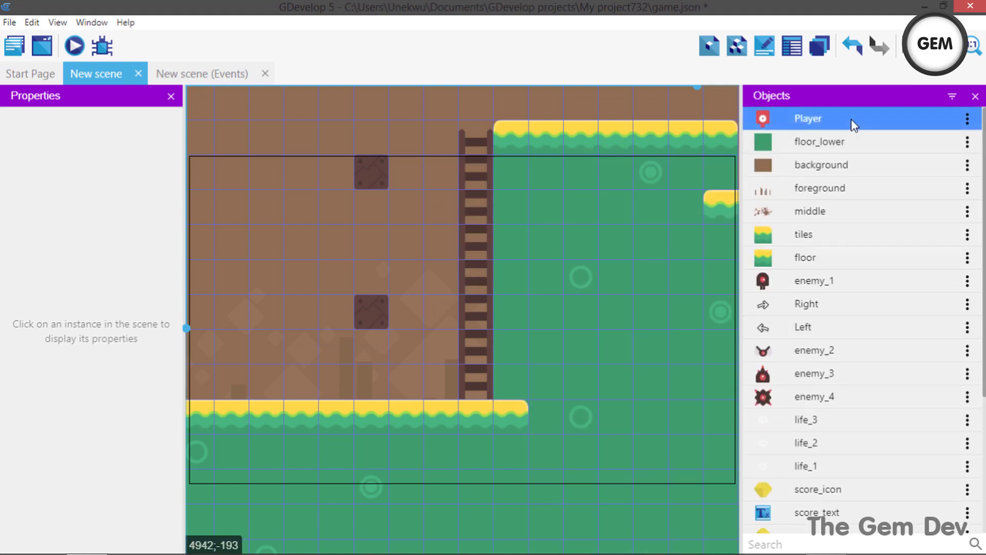
double_click(852, 119)
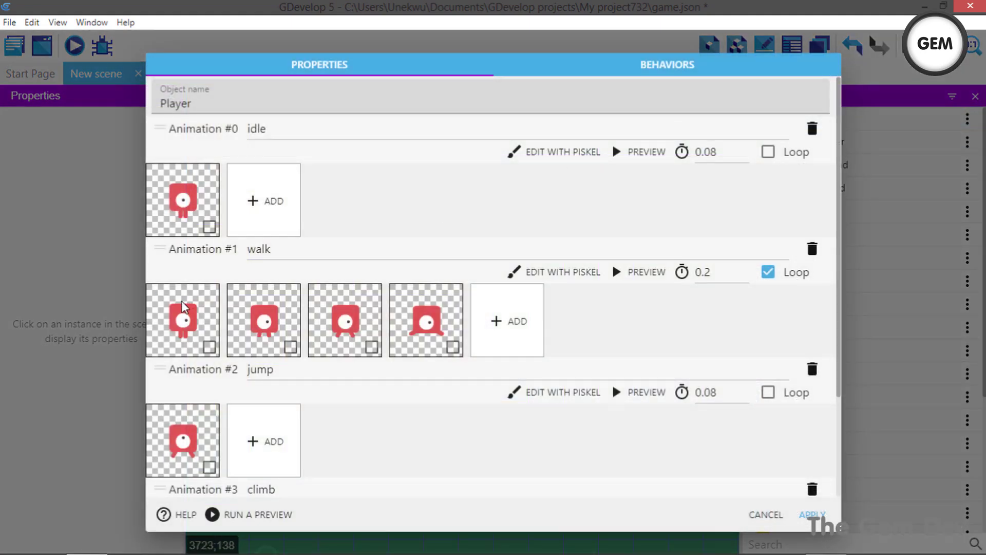
click(663, 67)
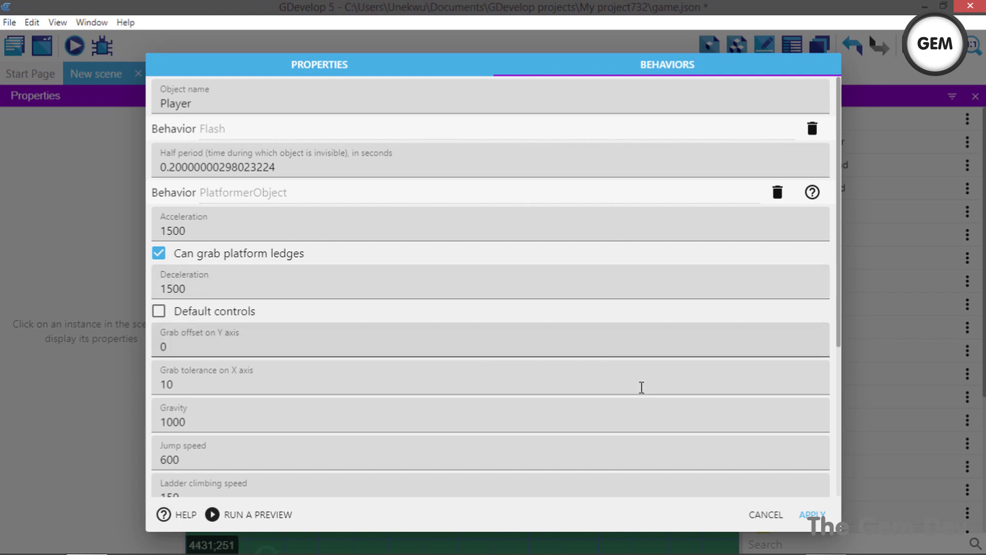
click(804, 516)
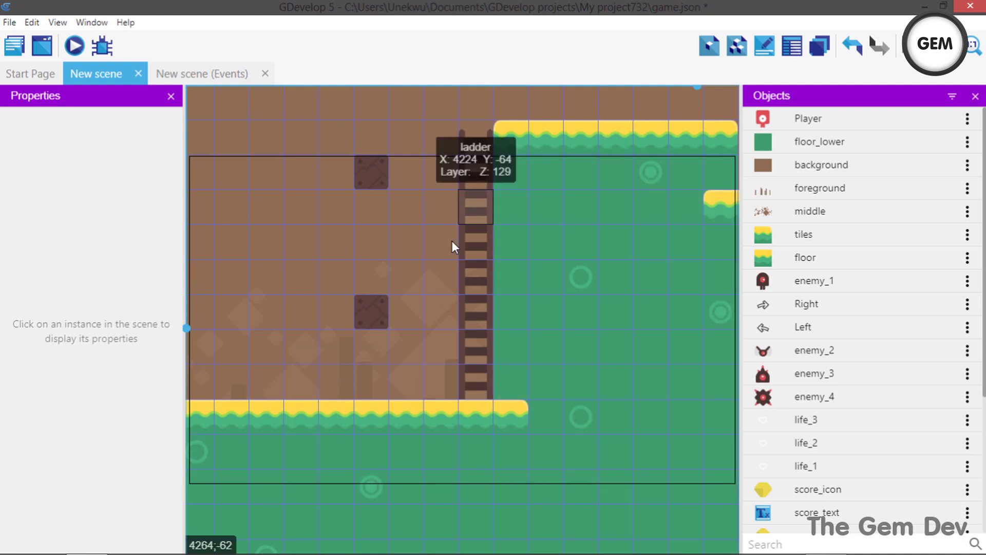
Add a new external events sheet to the project and name it Ladder.
click(199, 72)
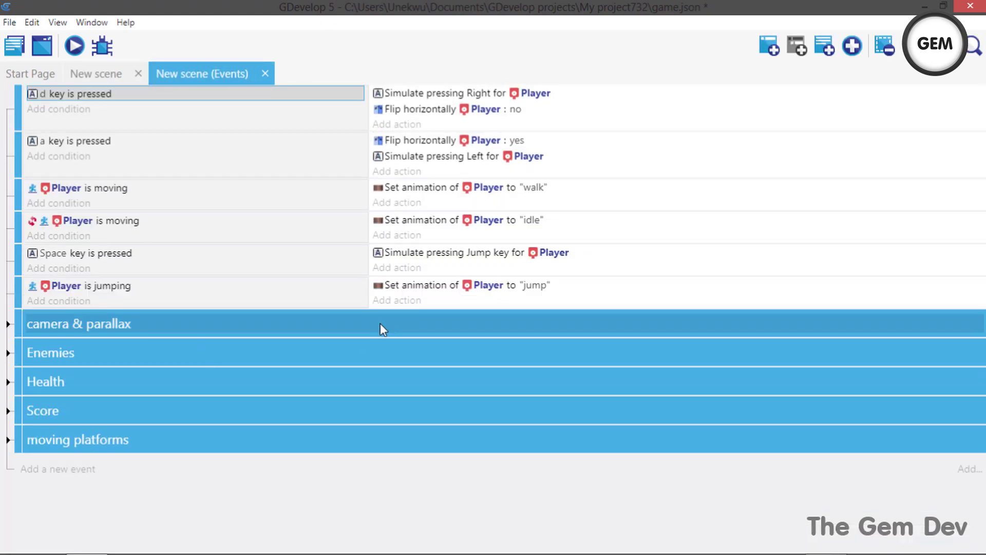
click(15, 47)
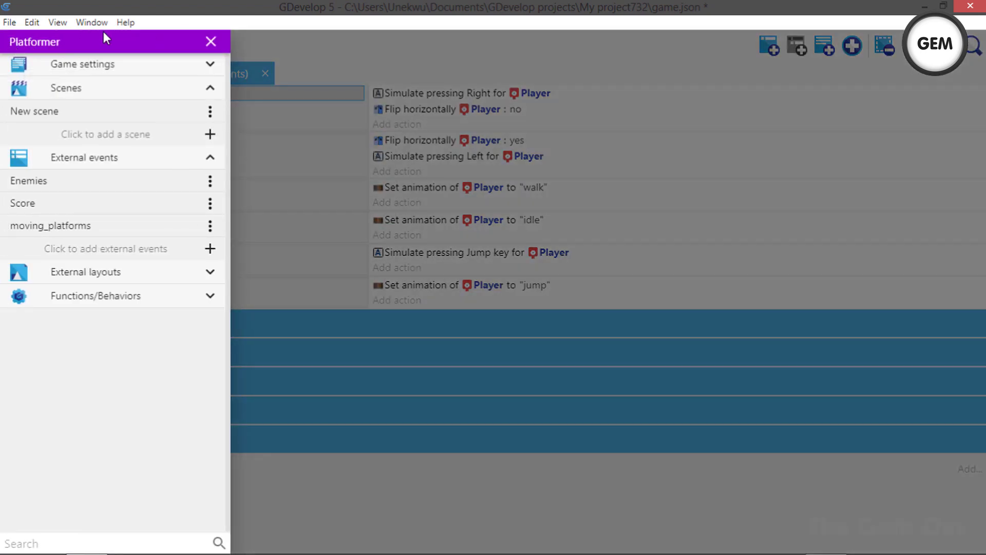
click(126, 249)
click(208, 250)
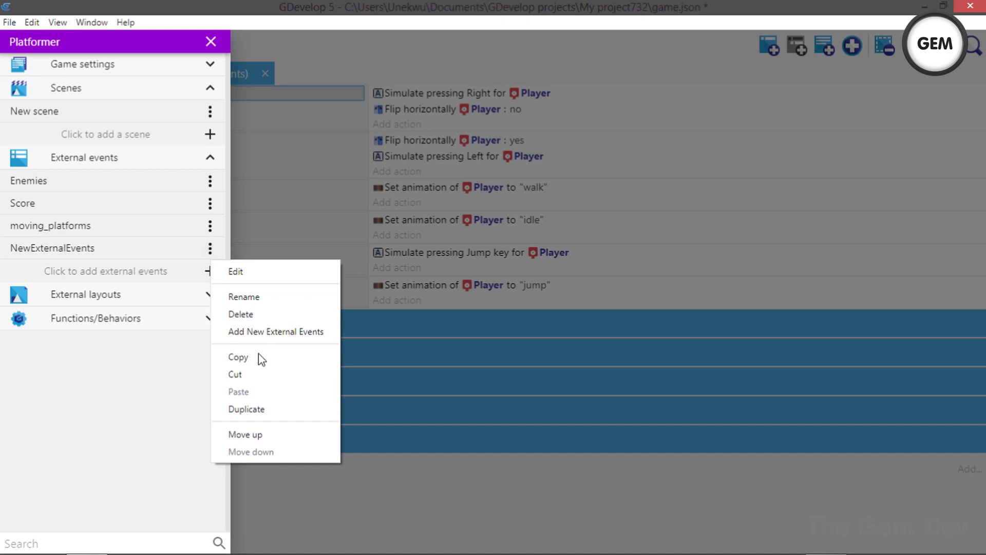
click(248, 298)
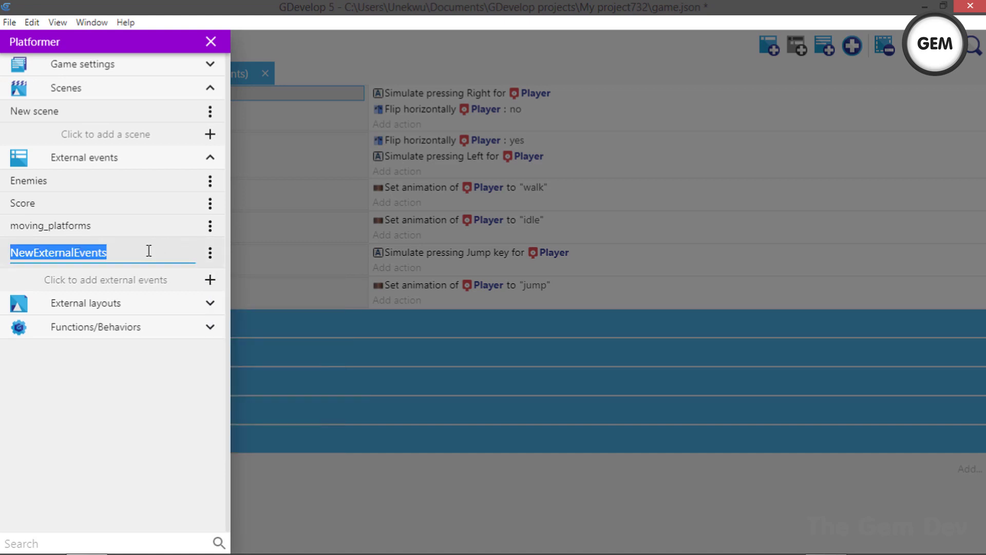
text(Ladder)
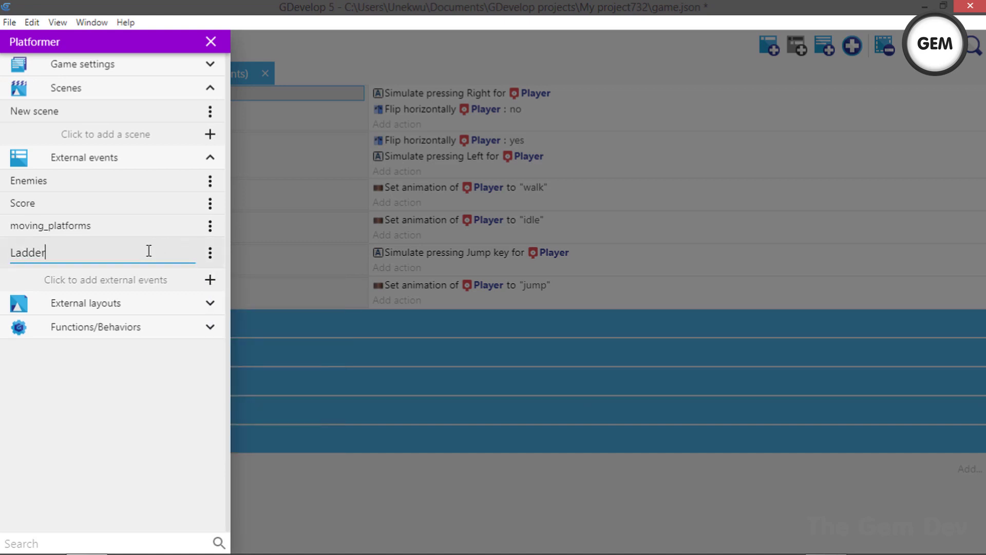
click(127, 371)
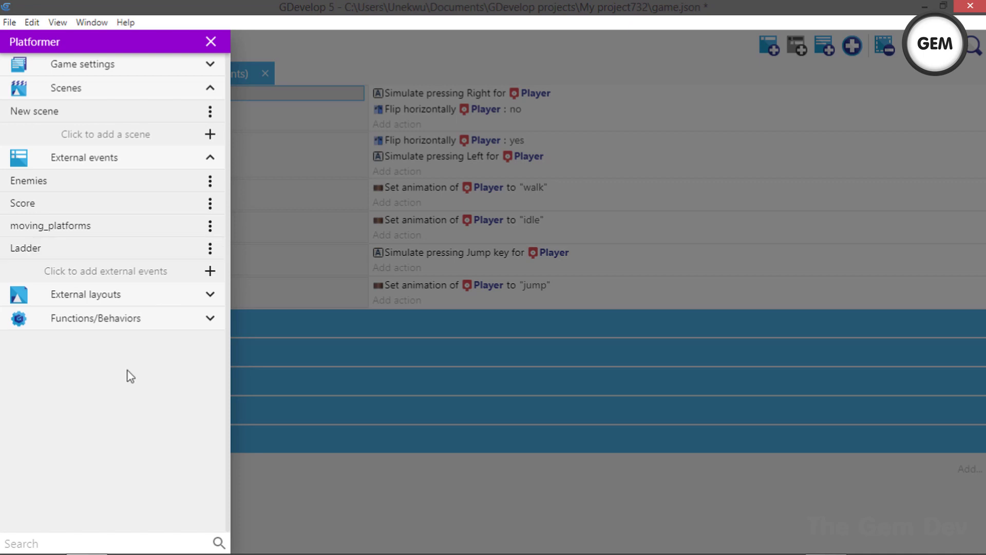
Open the Ladder external events and associate them with New scene.
click(54, 252)
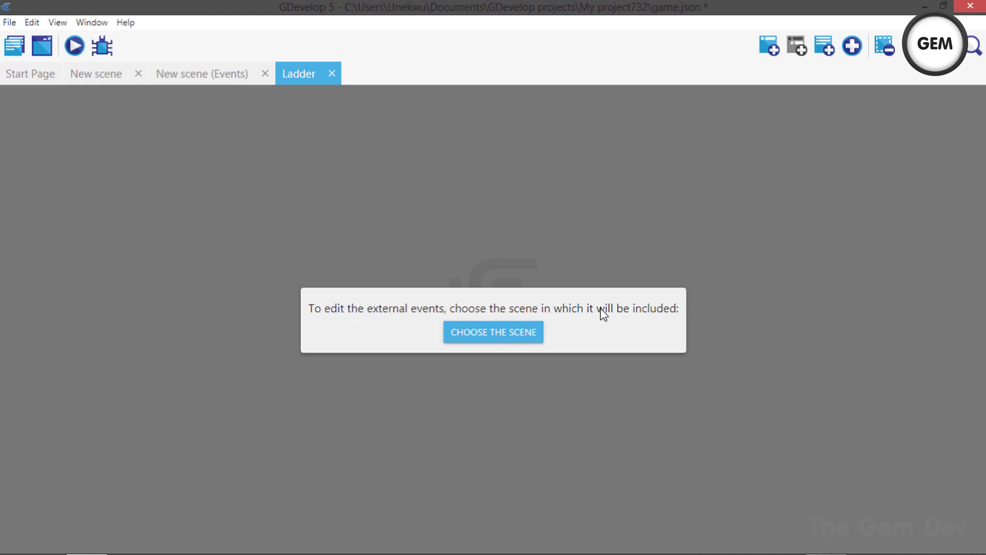
click(503, 337)
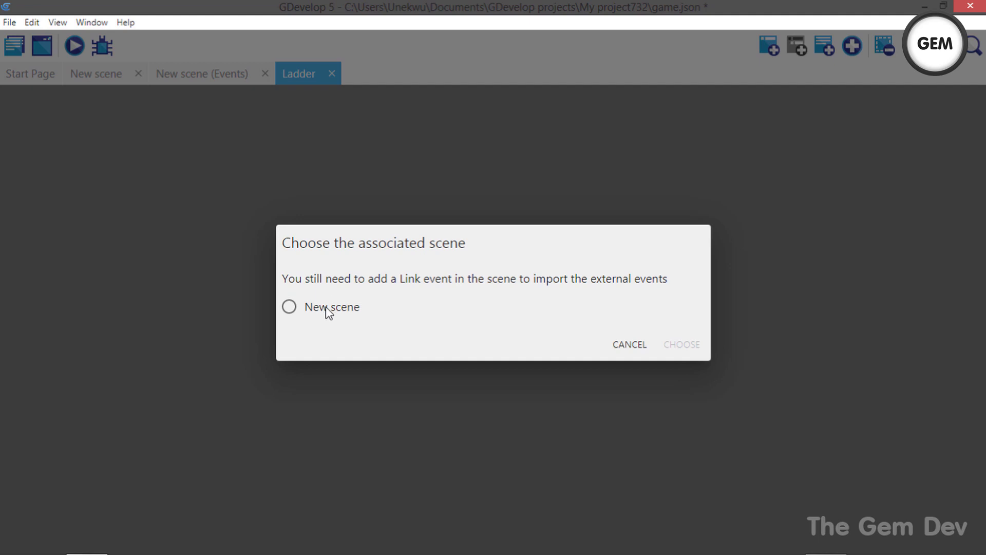
click(328, 310)
click(681, 344)
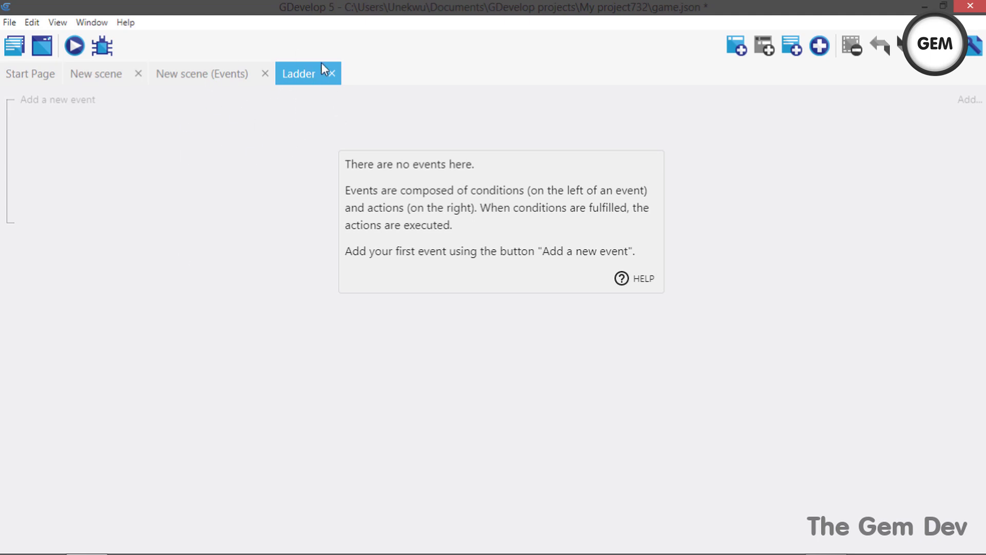
Return to the events sheet of New scene.
click(18, 51)
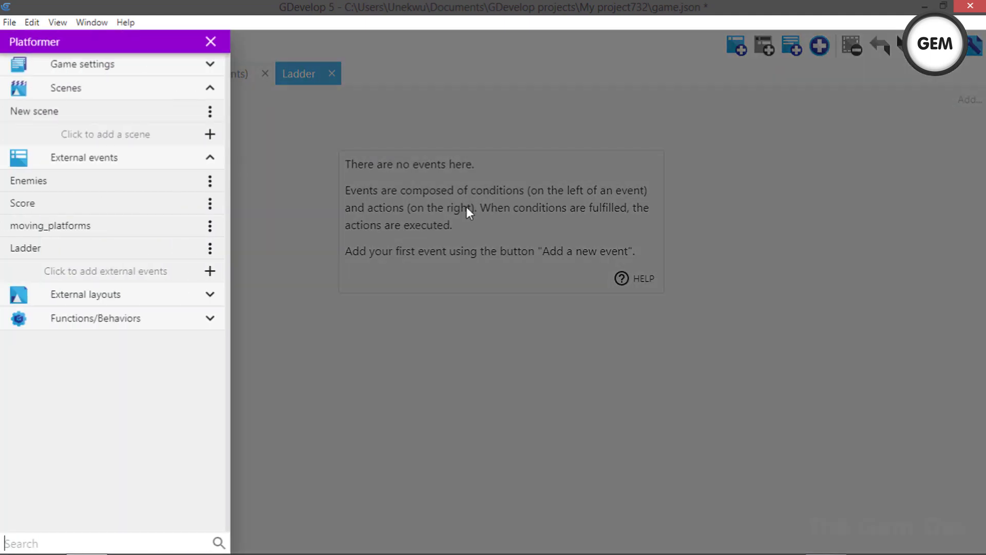
click(466, 207)
click(204, 70)
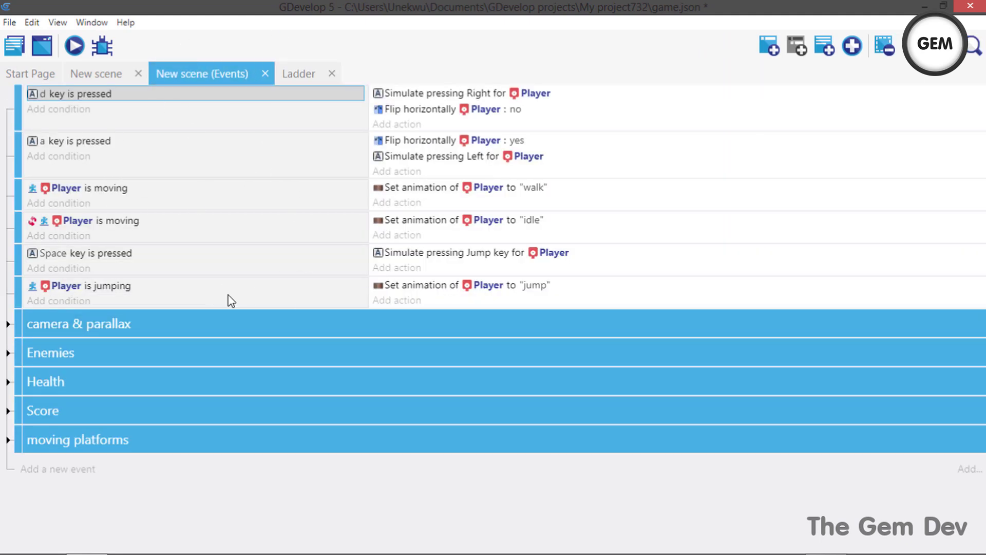
click(965, 469)
click(944, 416)
click(771, 481)
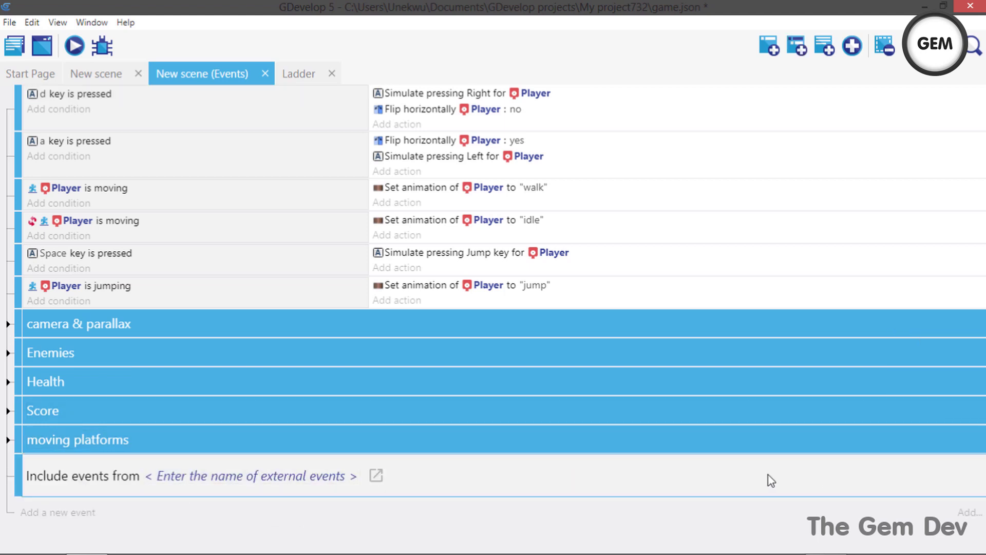
key(Delete)
Add an event group named Ladder below the moving platforms group.
click(968, 468)
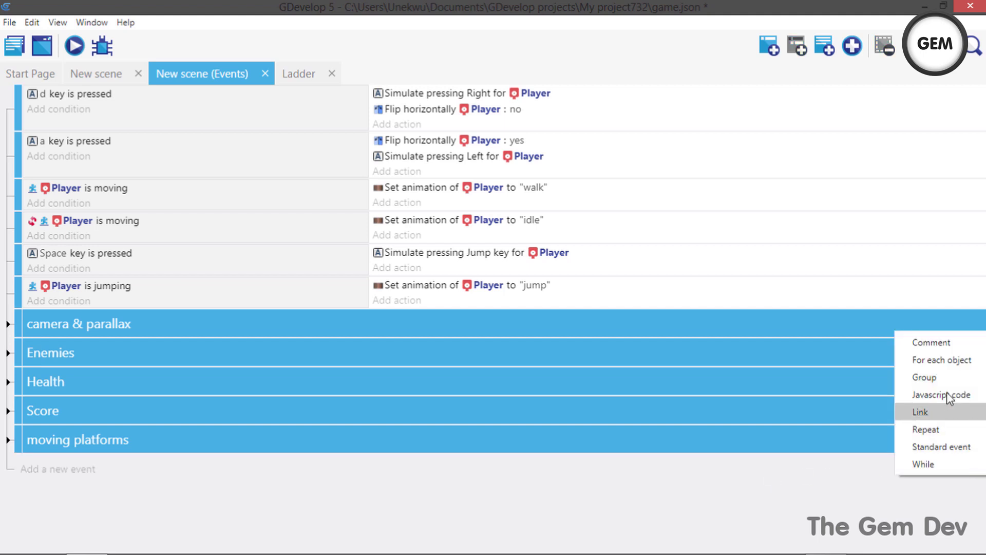
click(942, 377)
click(106, 469)
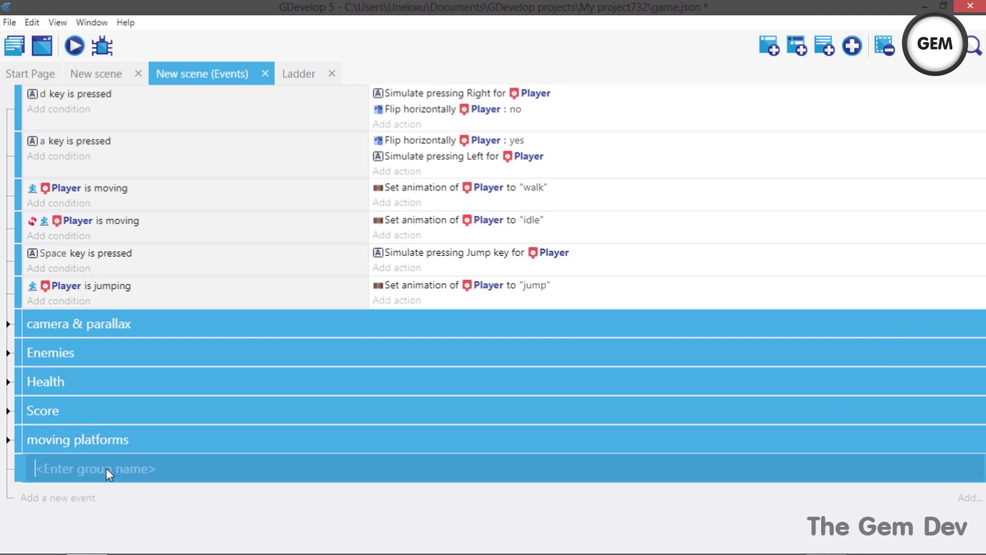
text(Ladder)
key(Return)
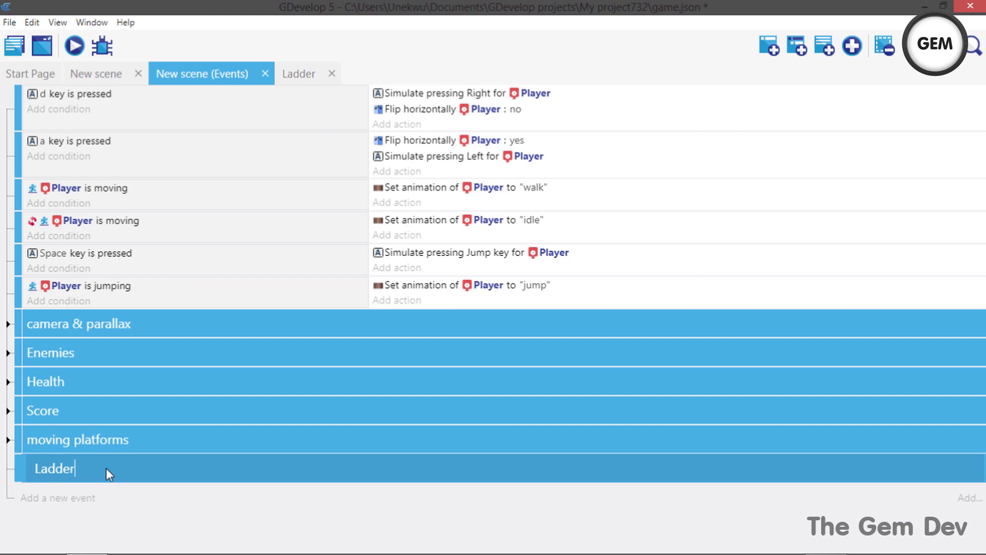
Add a link event nested inside the Ladder group that includes the Ladder external events.
click(962, 498)
click(938, 443)
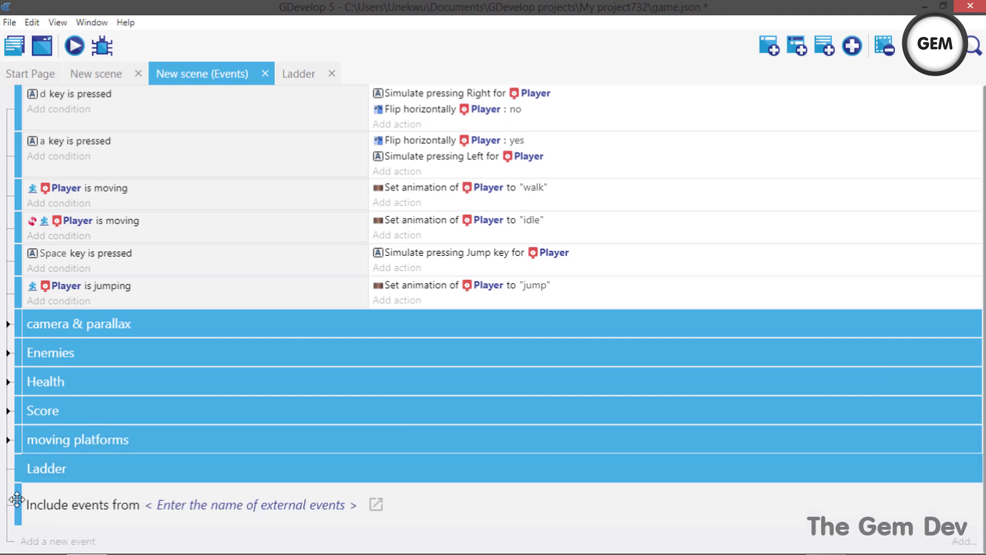
drag(14, 498, 45, 504)
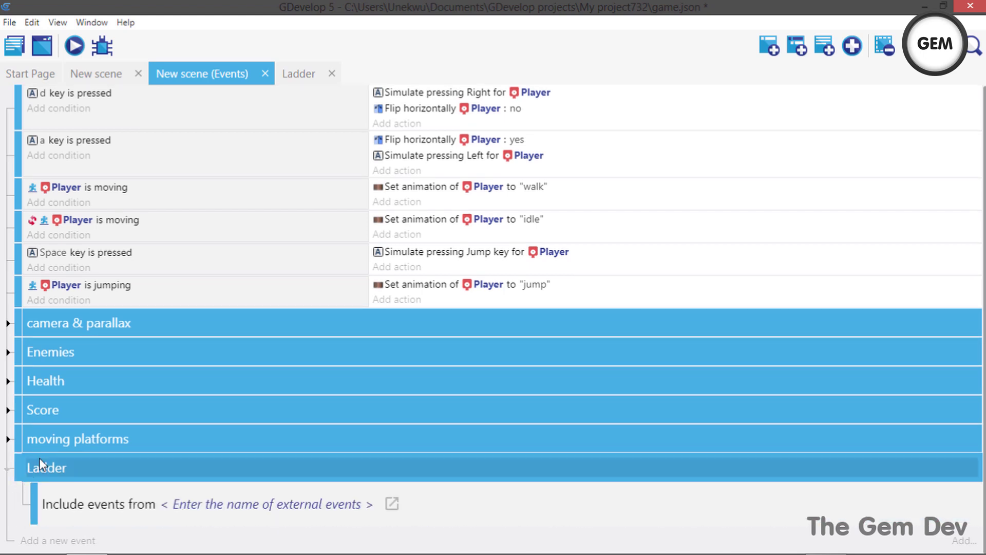
click(245, 501)
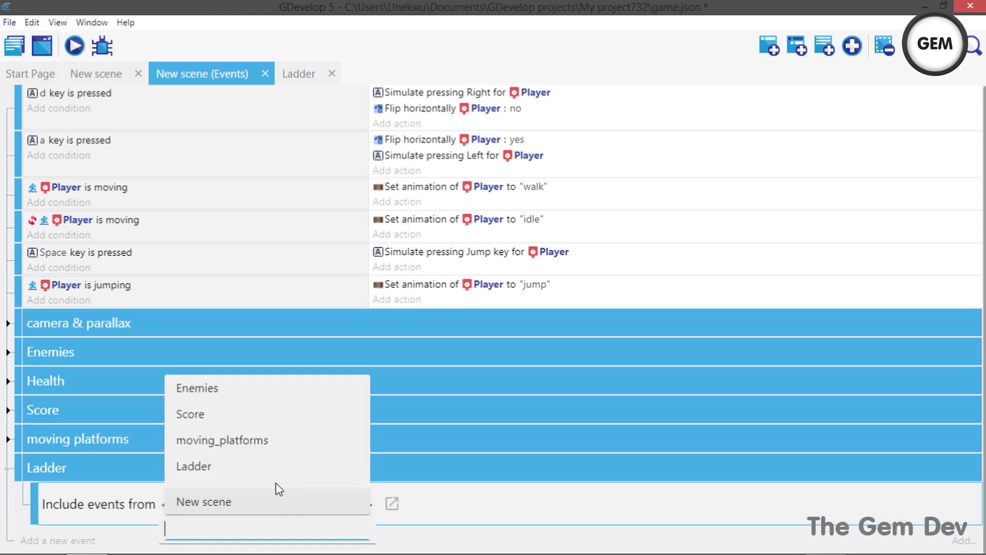
click(223, 466)
click(447, 538)
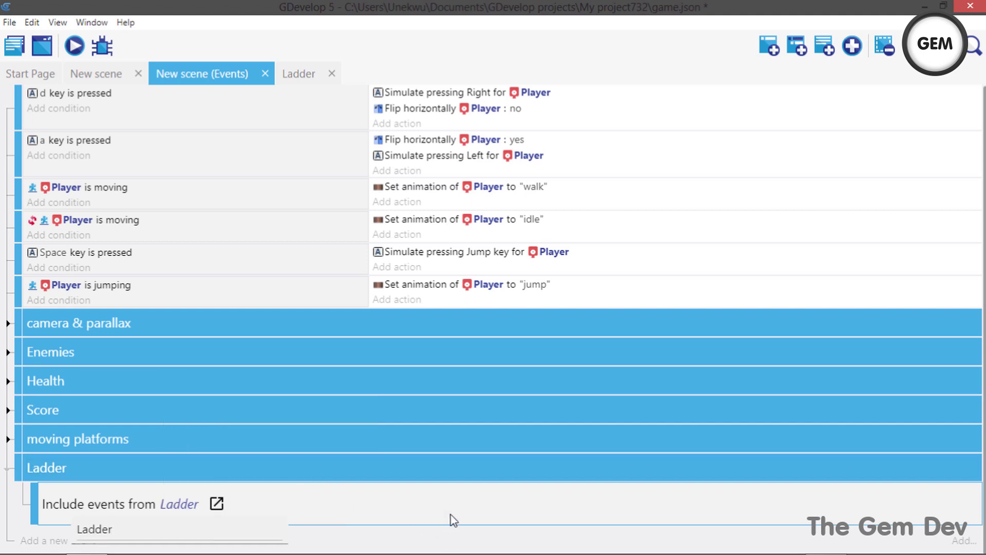
Collapse the Ladder group in the scene events and add an empty event to the Ladder external events.
click(303, 76)
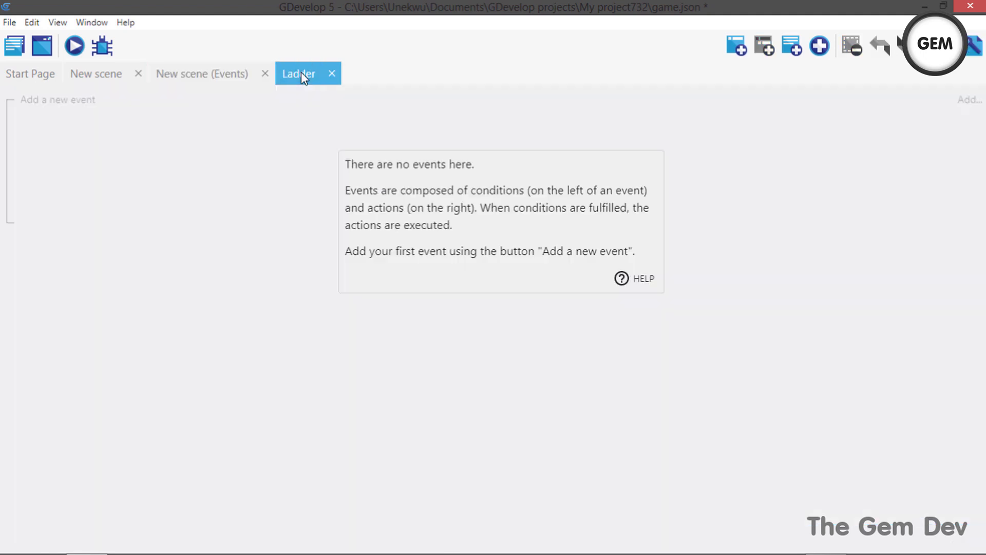
click(191, 71)
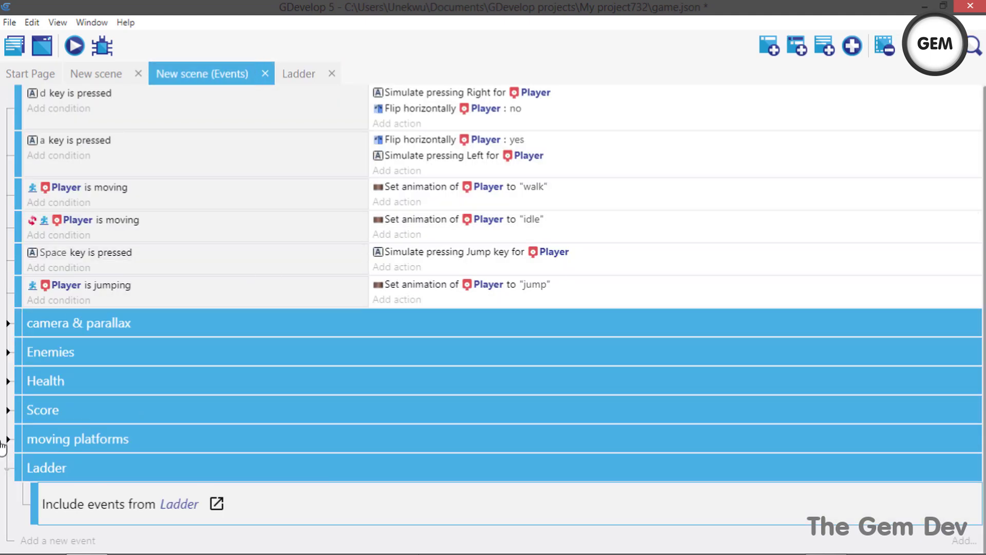
click(8, 468)
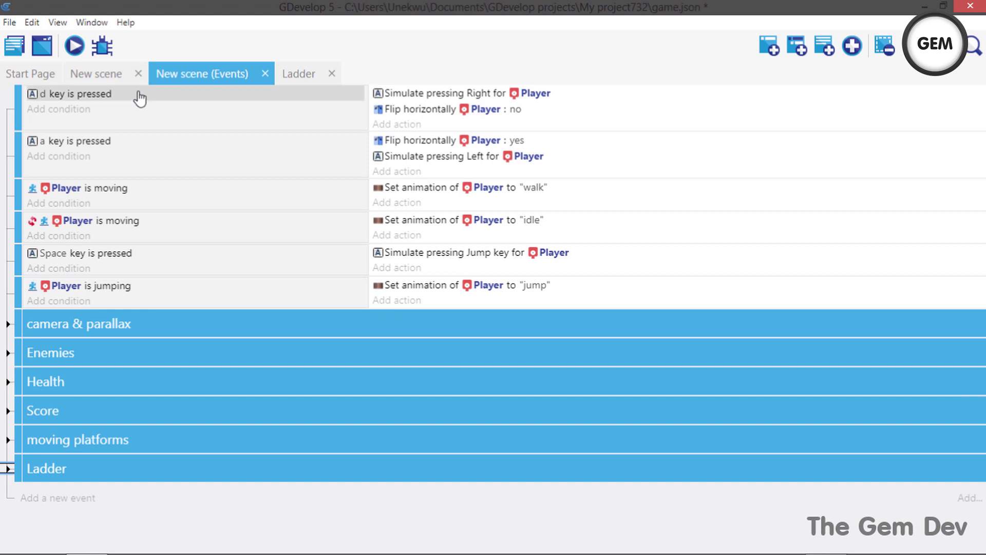
click(303, 82)
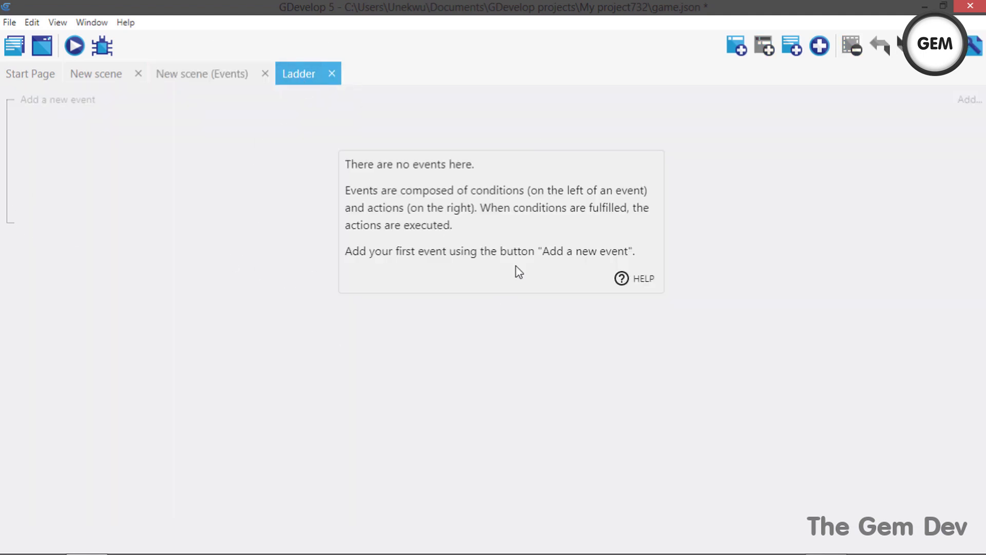
click(50, 108)
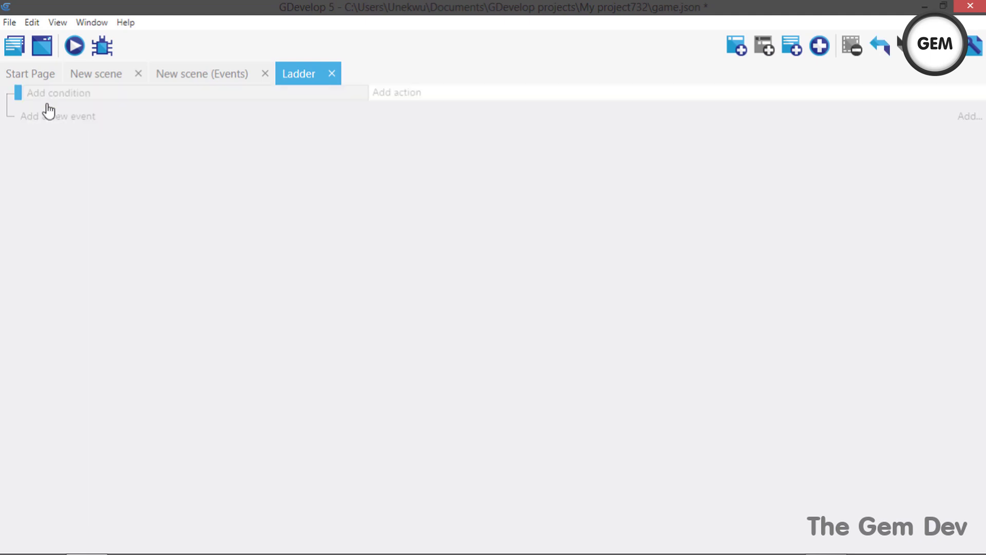
Examine the ladder and the platforms around it in New scene.
click(103, 84)
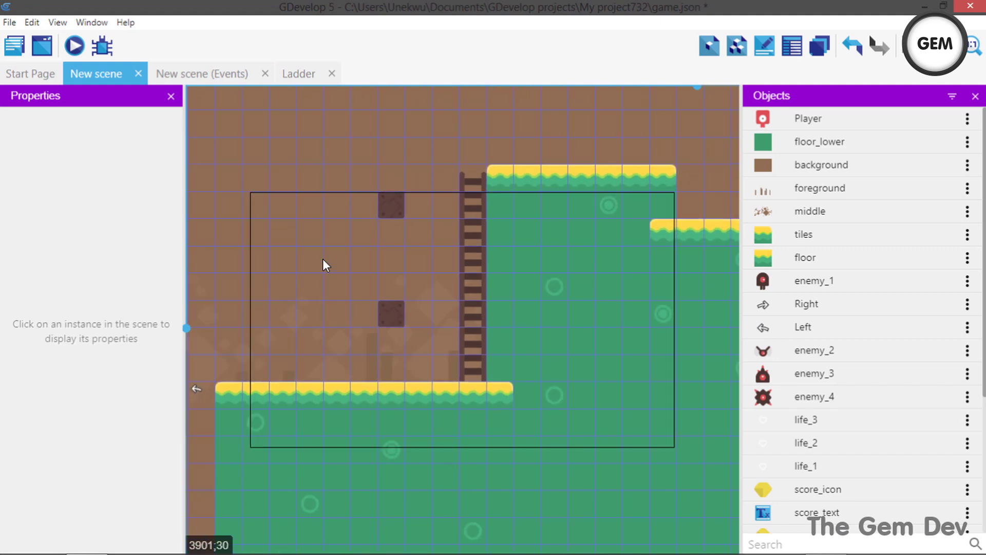
scroll(323, 265, down, 3)
scroll(323, 265, up, 4)
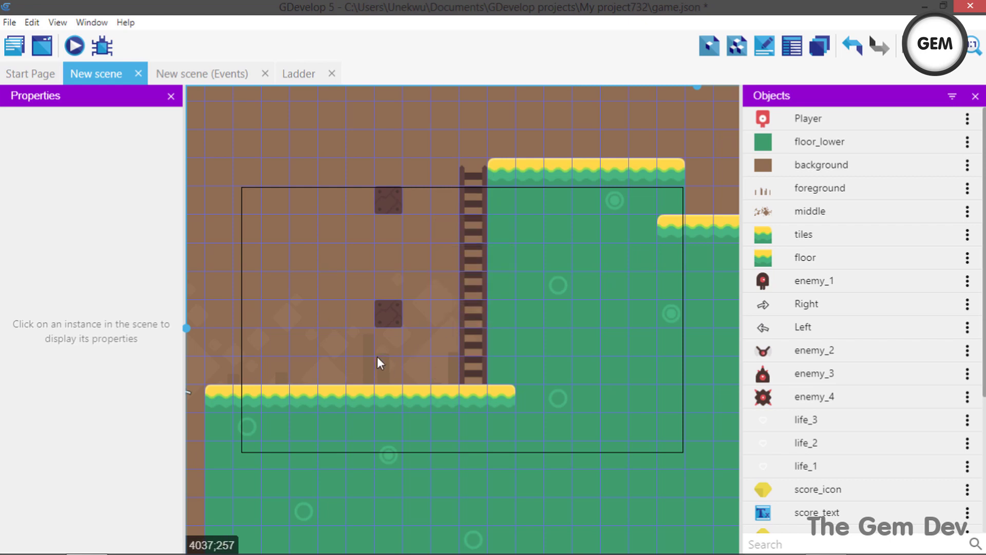
Add a condition to the empty event in the Ladder external events testing whether Player is in collision with ladder.
click(287, 73)
key(alt)
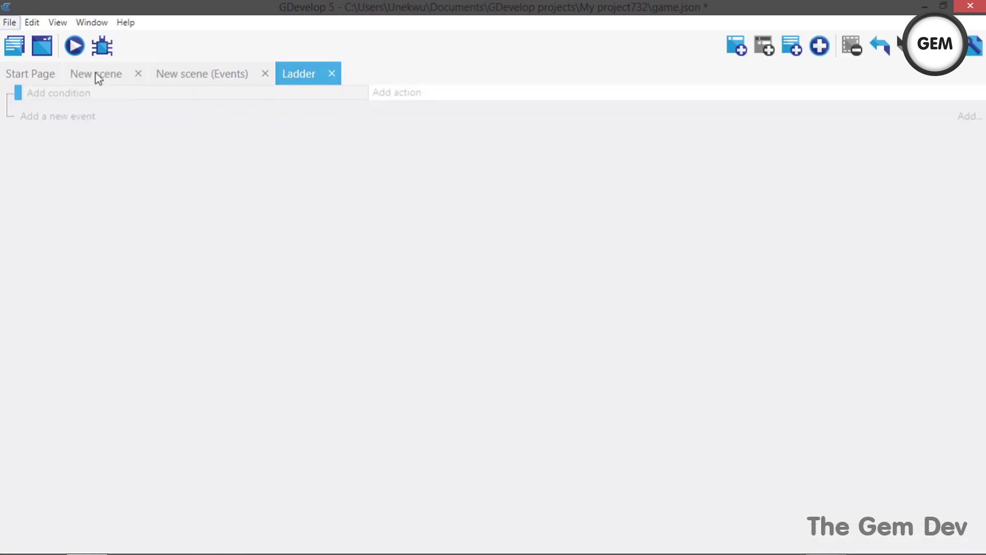
click(69, 97)
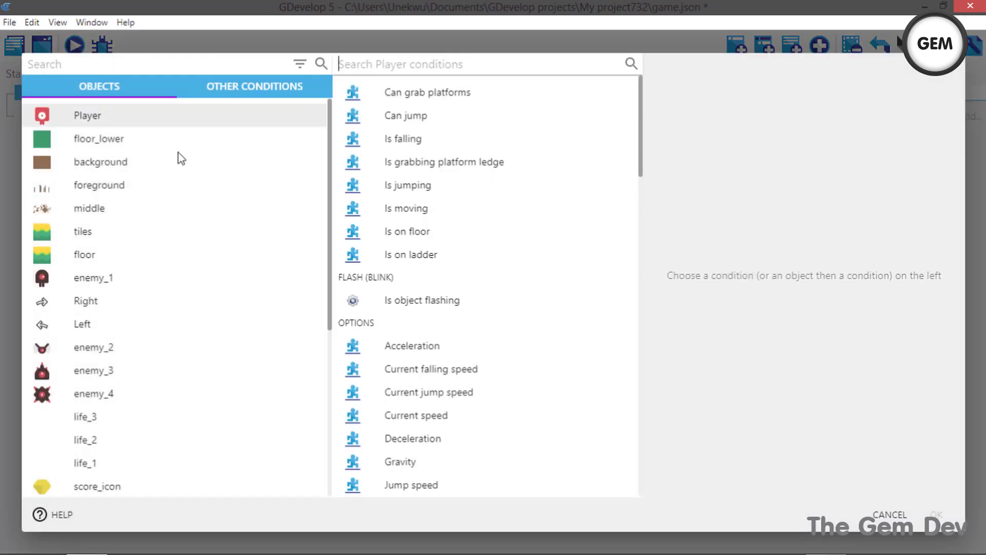
text(coll)
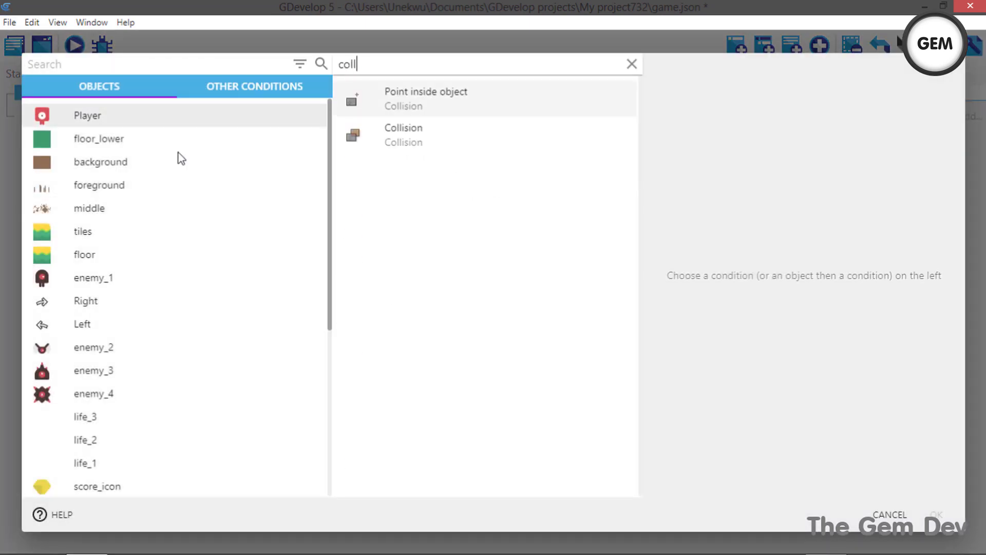
click(405, 149)
text(lad)
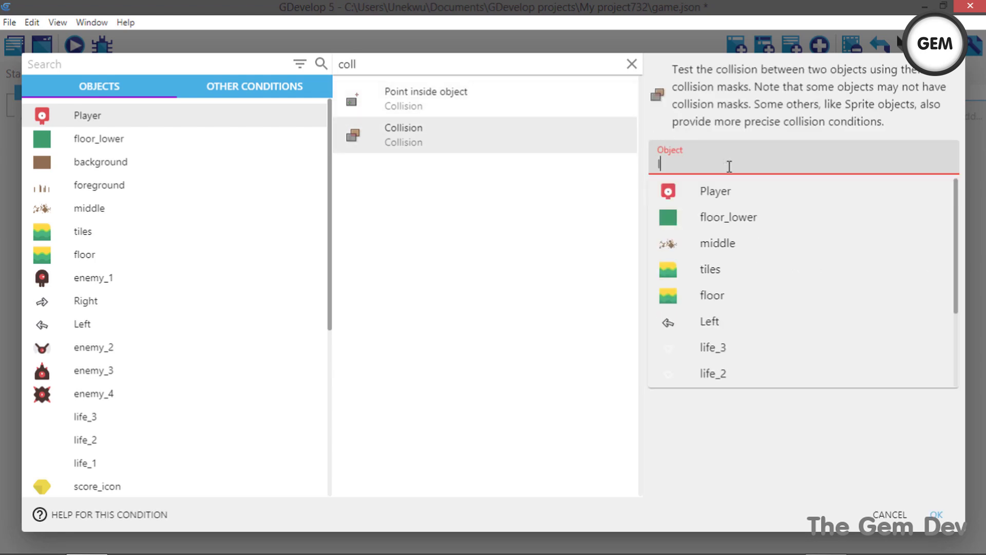
click(719, 191)
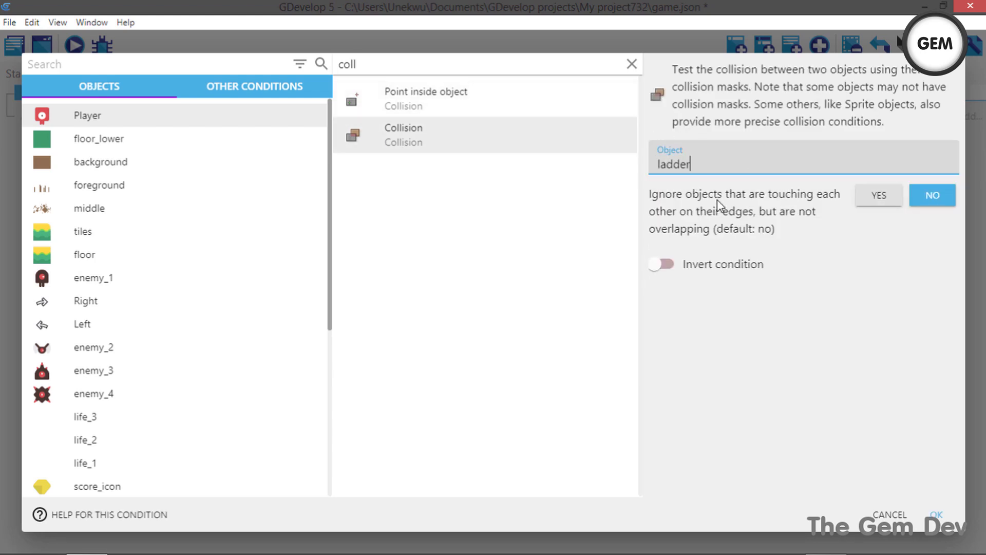
click(938, 515)
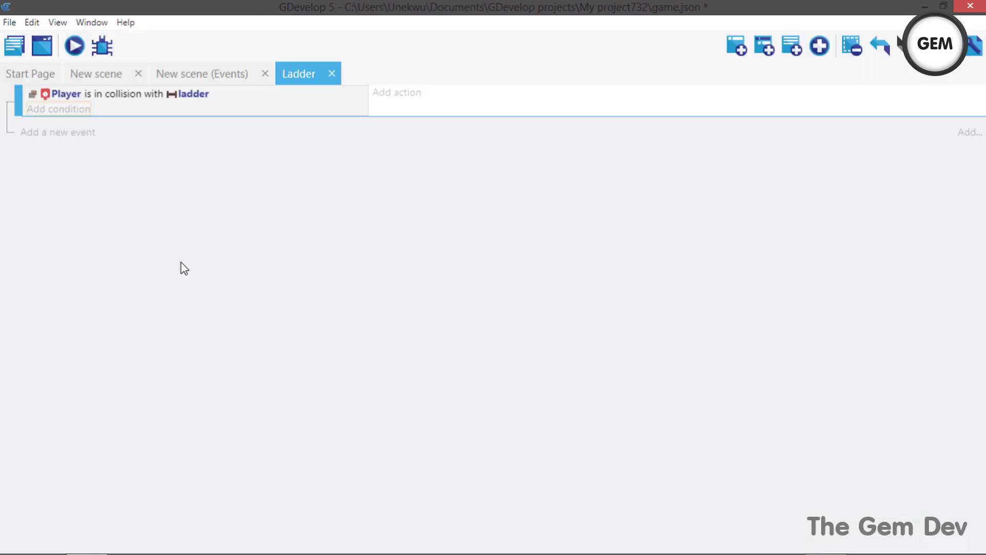
Add the Simulate ladder key press action for Player to the ladder collision event.
click(403, 92)
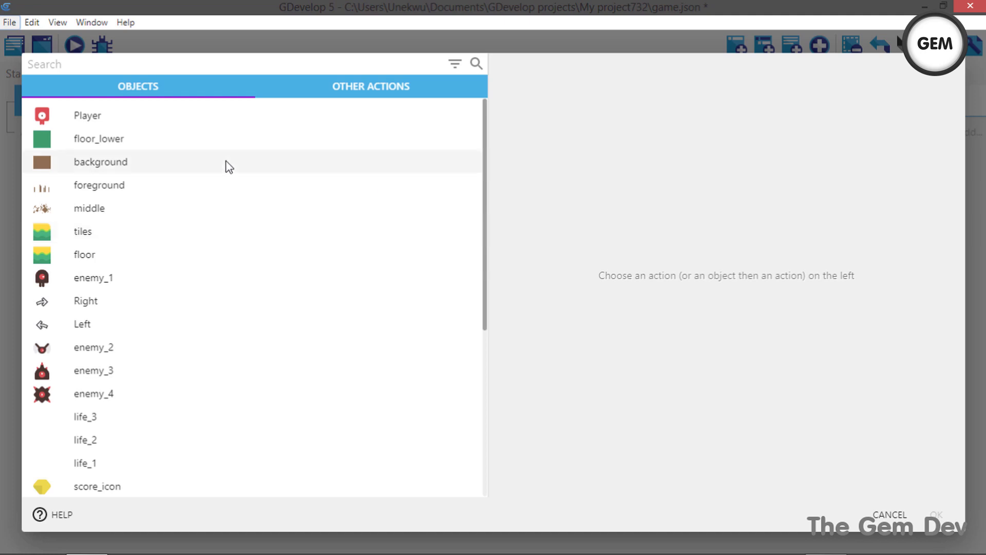
click(163, 126)
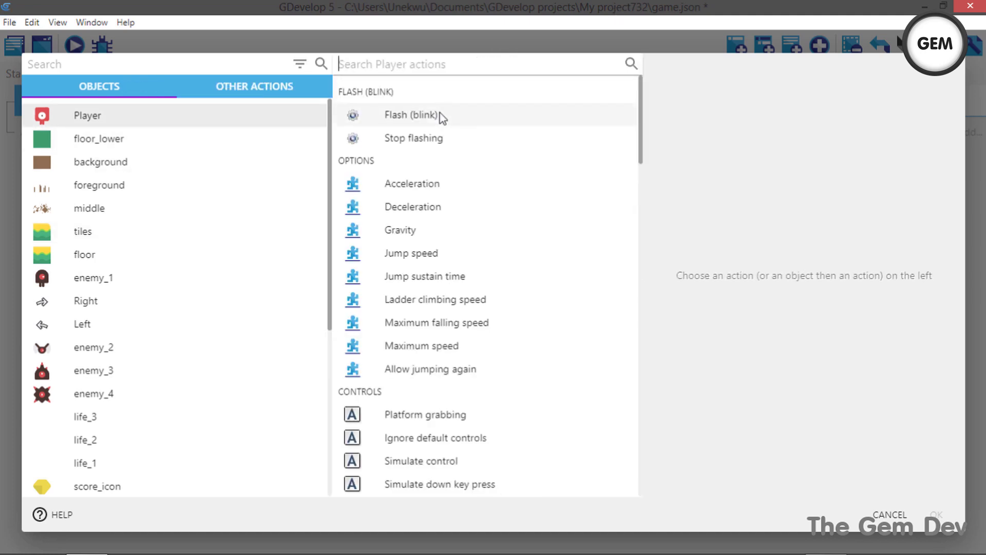
text(sim)
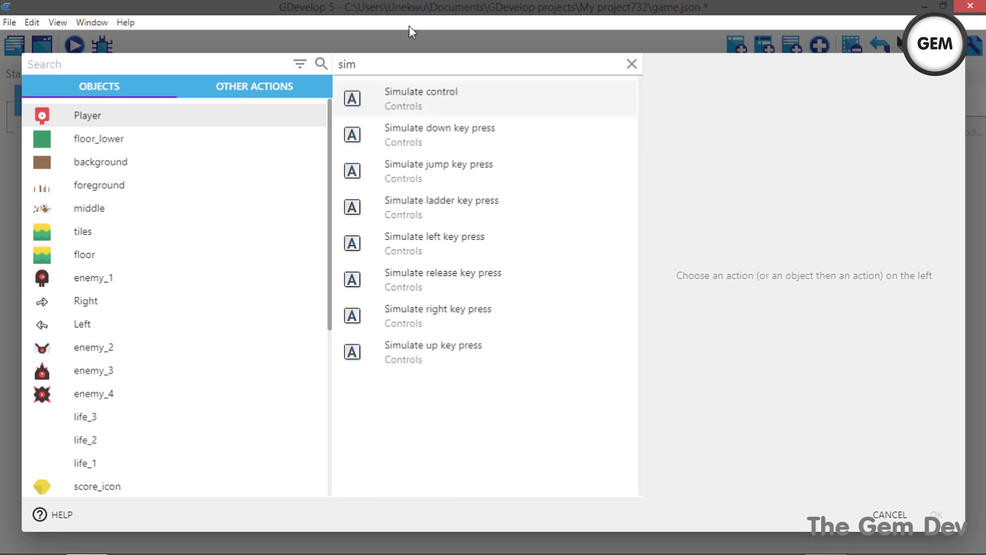
click(452, 207)
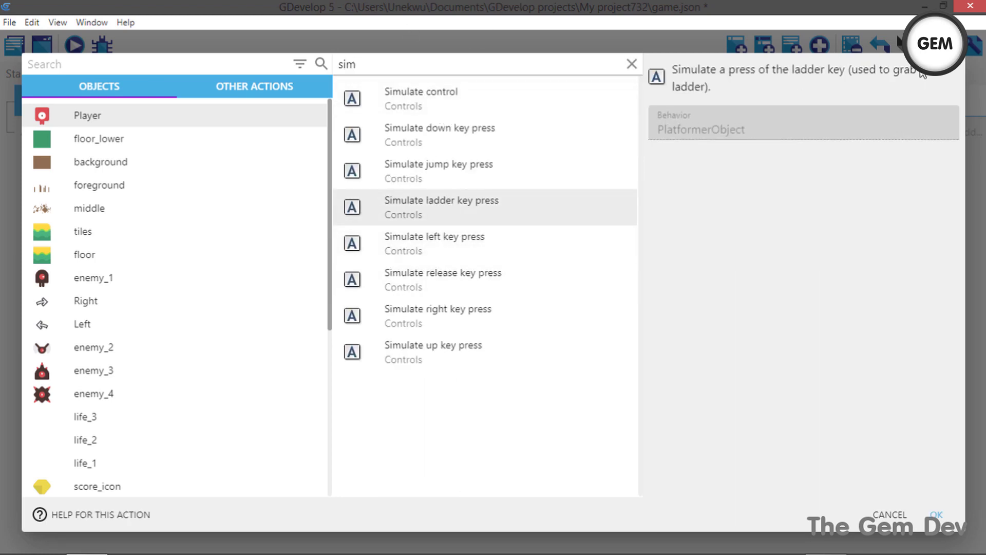
click(936, 515)
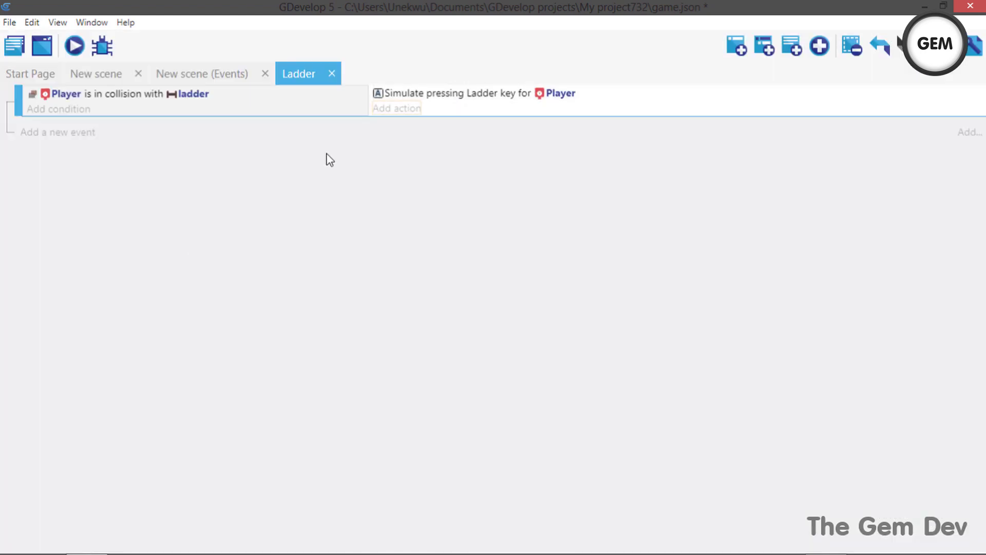
Try to move the Player in New scene from the level's start to the area near the ladder.
click(97, 79)
scroll(396, 235, down, 5)
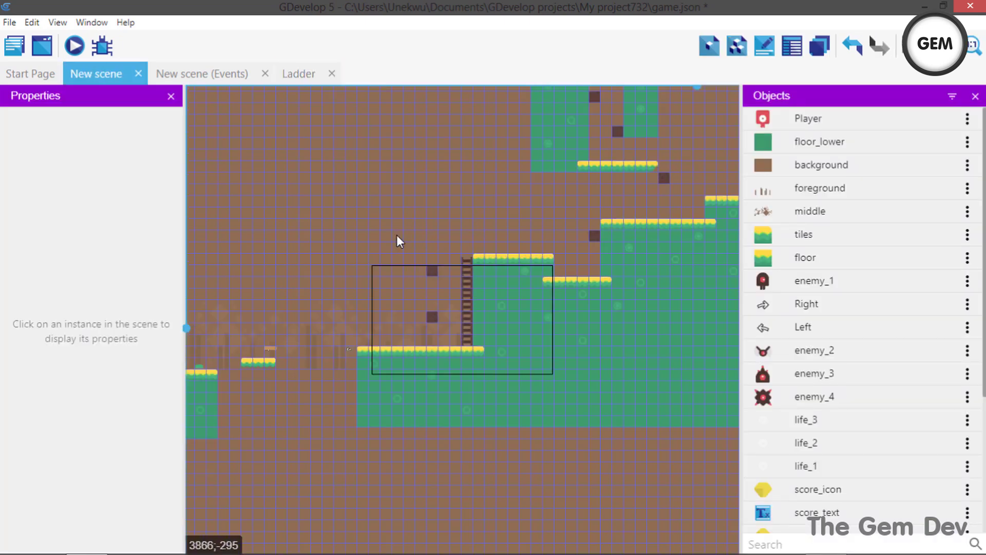
drag(711, 195, 678, 160)
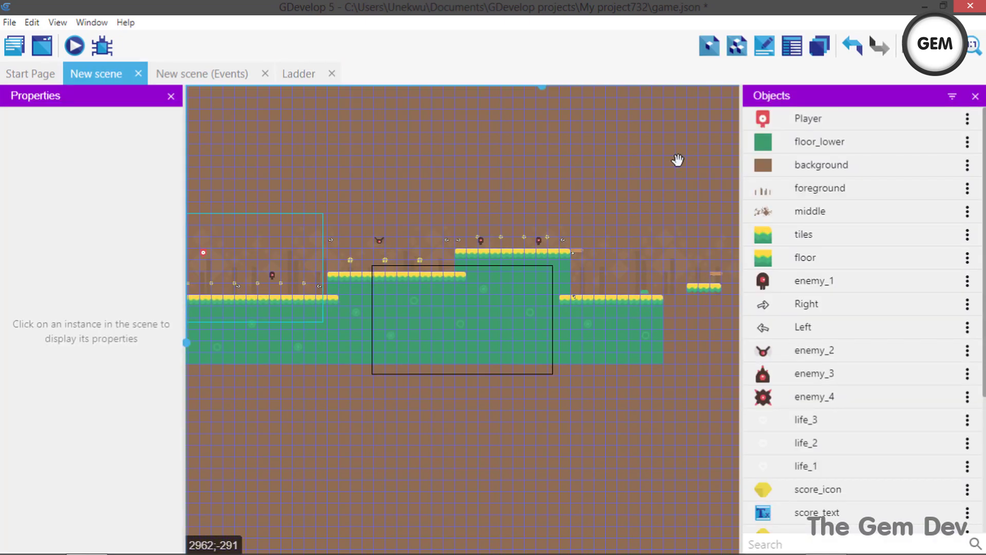
scroll(678, 160, down, 2)
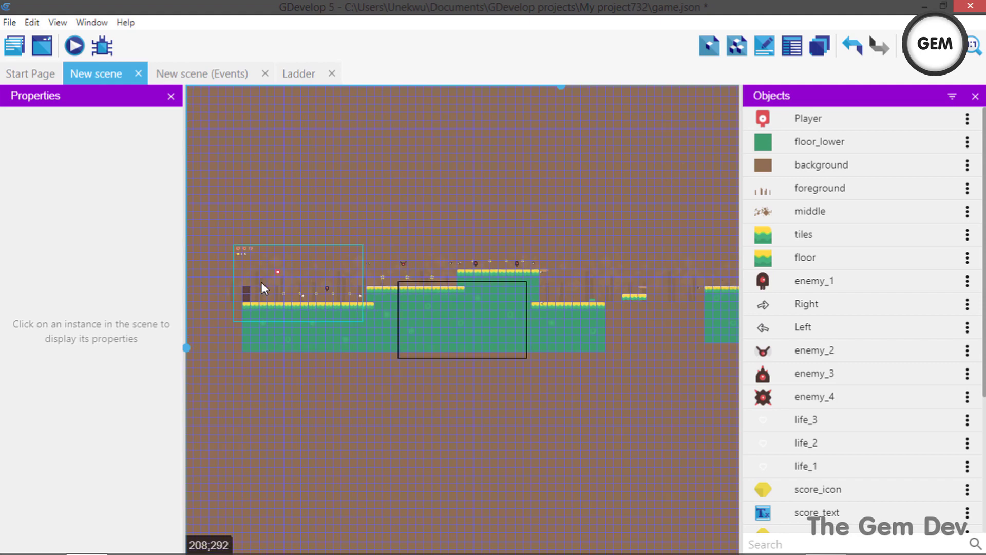
drag(277, 272, 735, 257)
click(387, 236)
scroll(388, 236, up, 5)
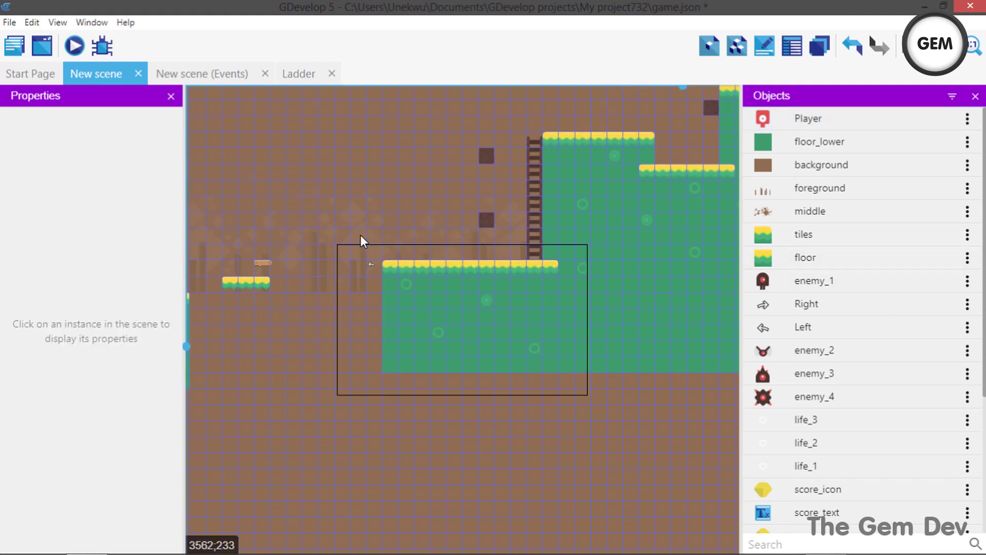
scroll(309, 214, down, 5)
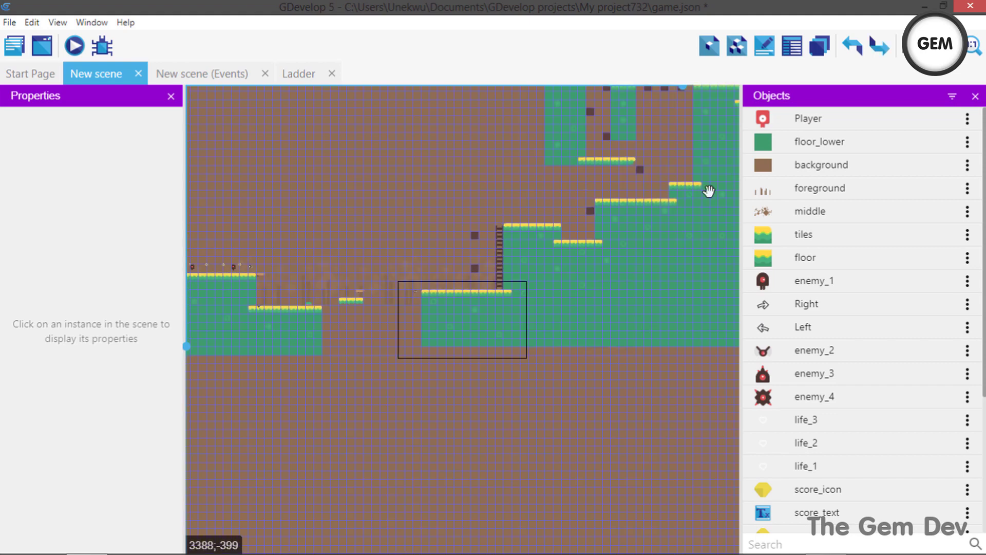
Move the Player from the level's start to just above the platform at the foot of the ladder.
middle_drag(739, 199, 599, 174)
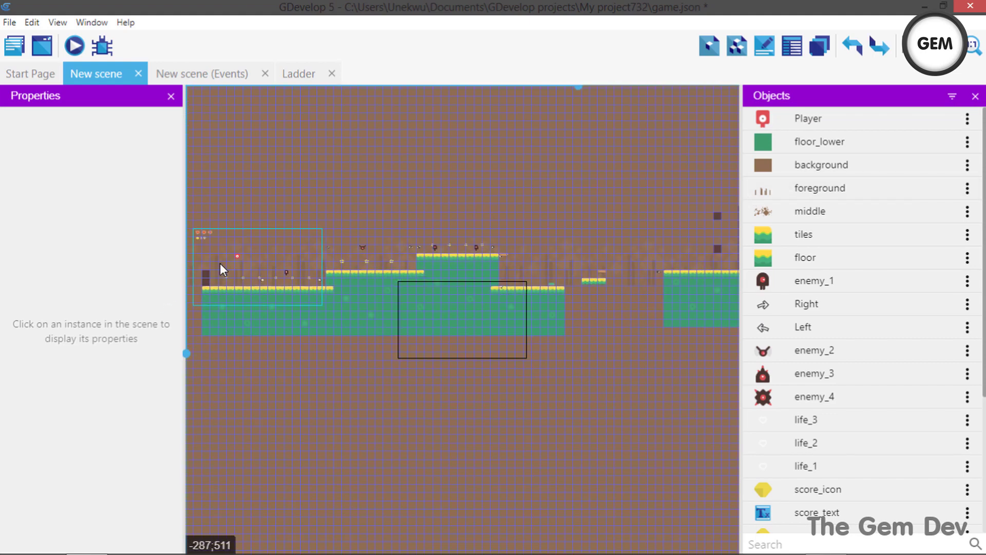
drag(236, 257, 673, 224)
click(561, 223)
scroll(386, 169, up, 6)
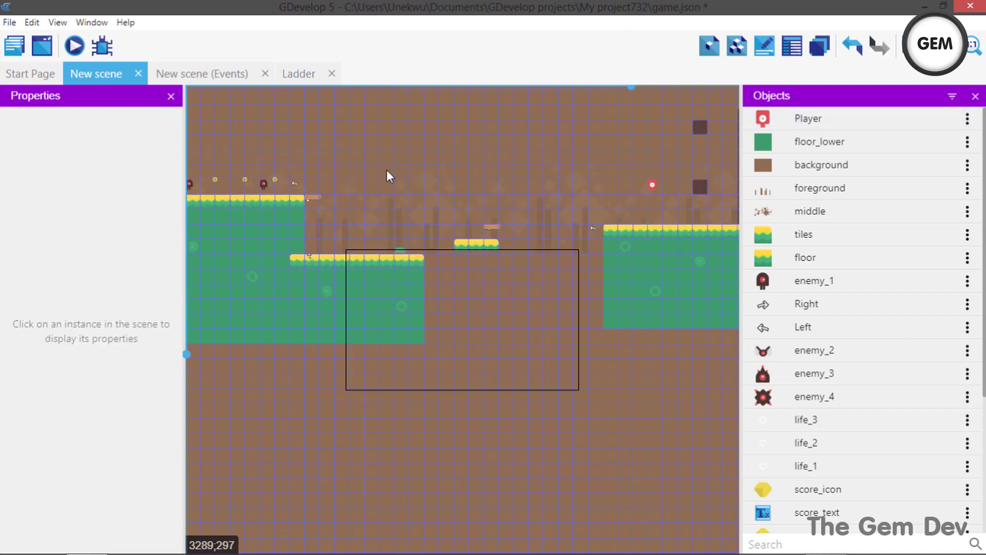
Preview the game and bring the Player across the platform onto the ladder to test grabbing and climbing it.
click(76, 46)
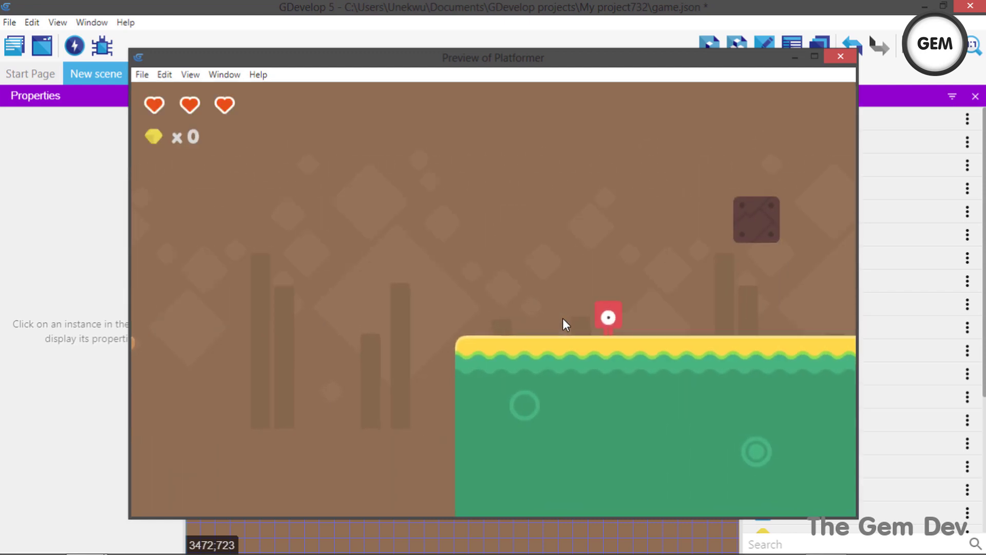
key(Right)
key(space)
key(Right)
key(space)
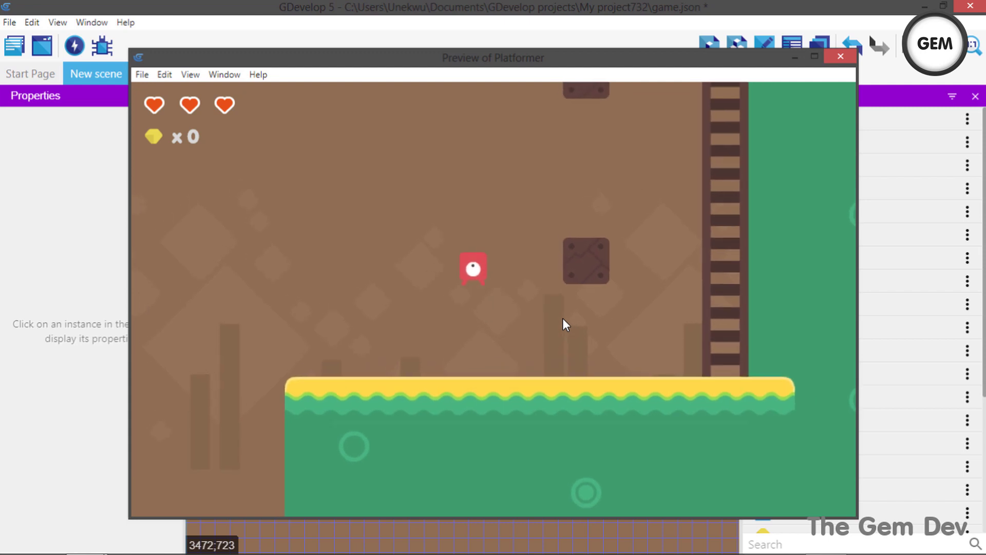
key(space)
key(Right)
key(Up)
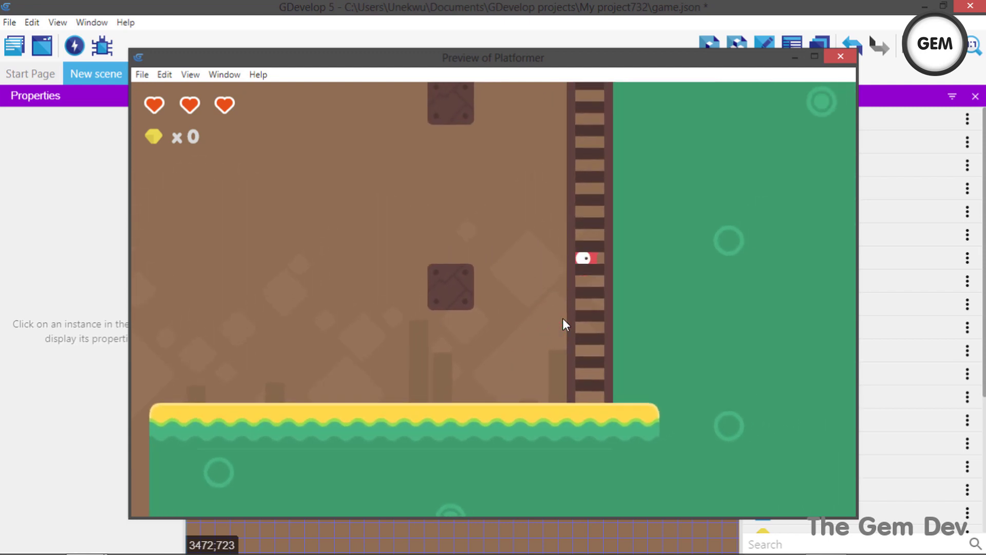
Test moving the Player off the ladder and jumping back onto it in the preview.
key(Left)
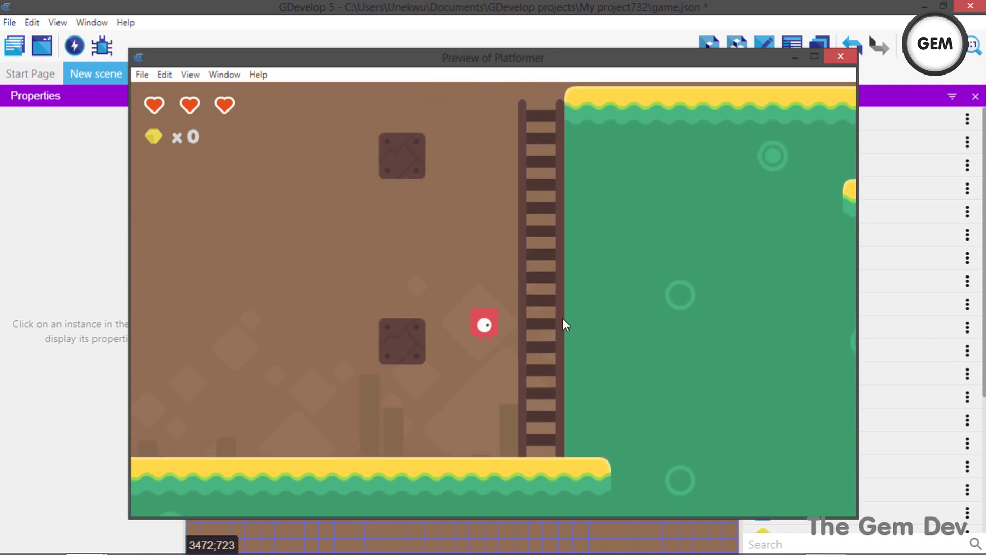
key(space)
key(Up)
key(Left)
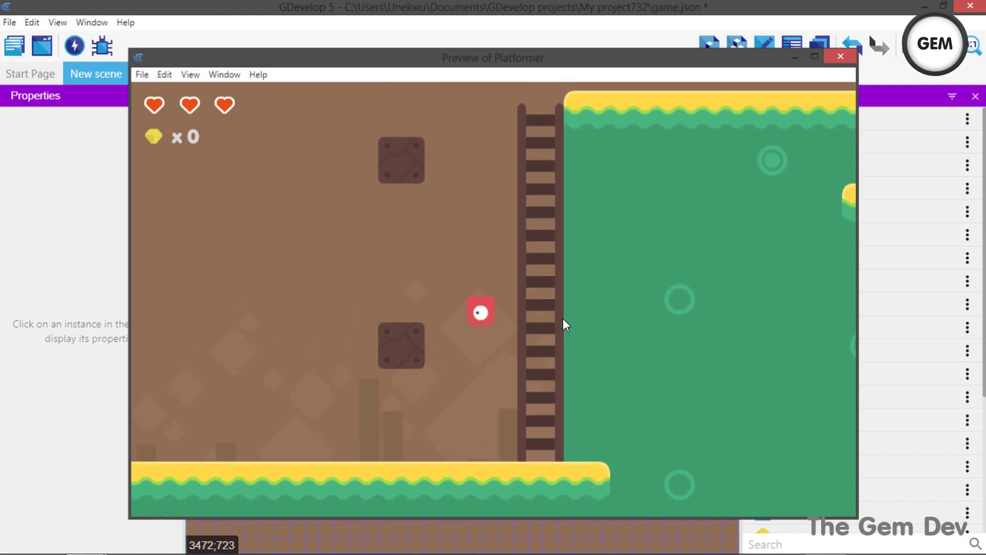
key(space)
key(Right)
key(Up)
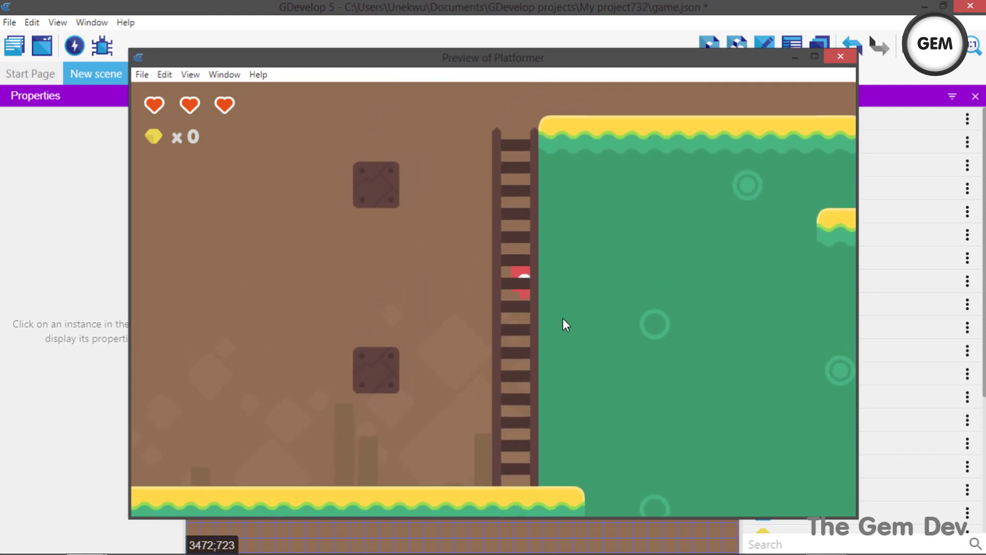
key(Left)
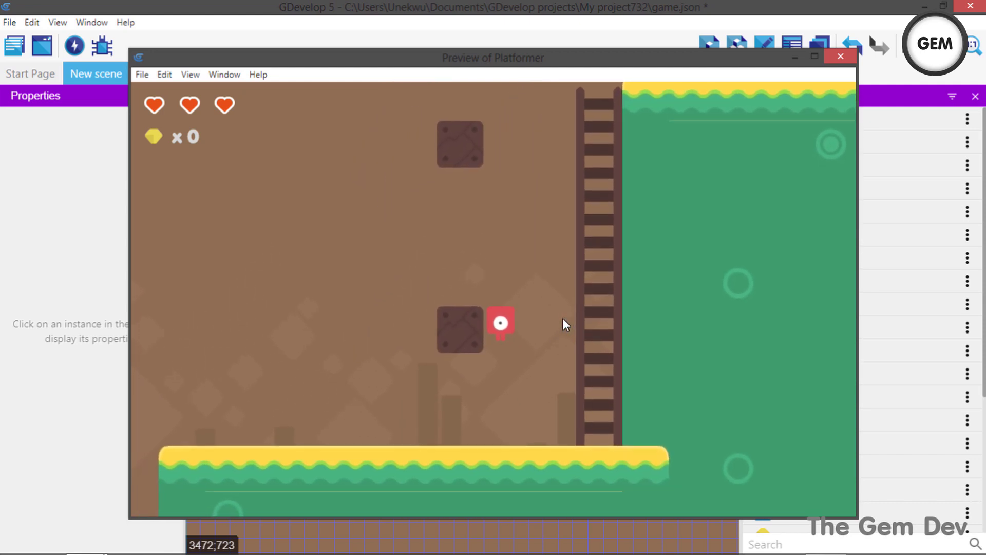
Return the Player to the ladder, test climbing it once more, and close the preview.
key(alt)
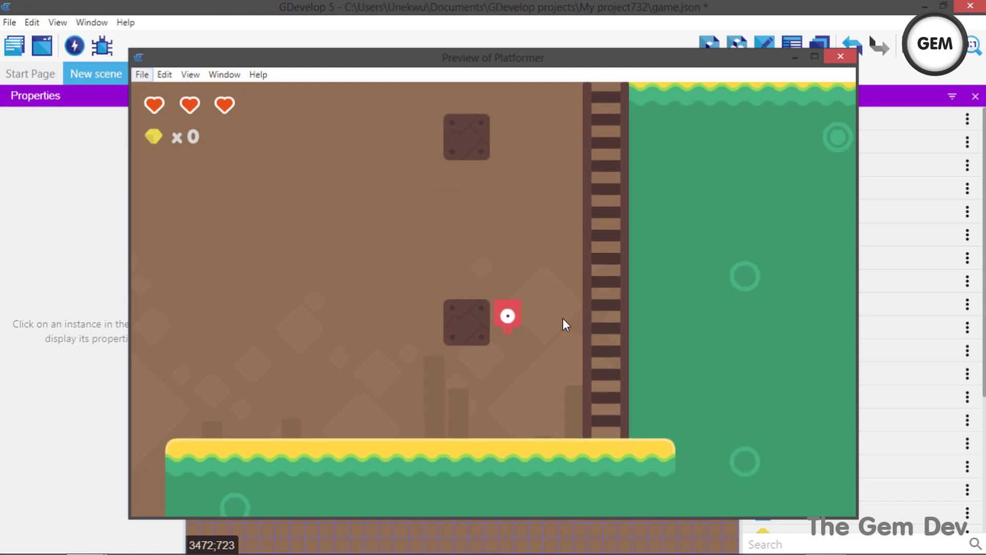
key(Return)
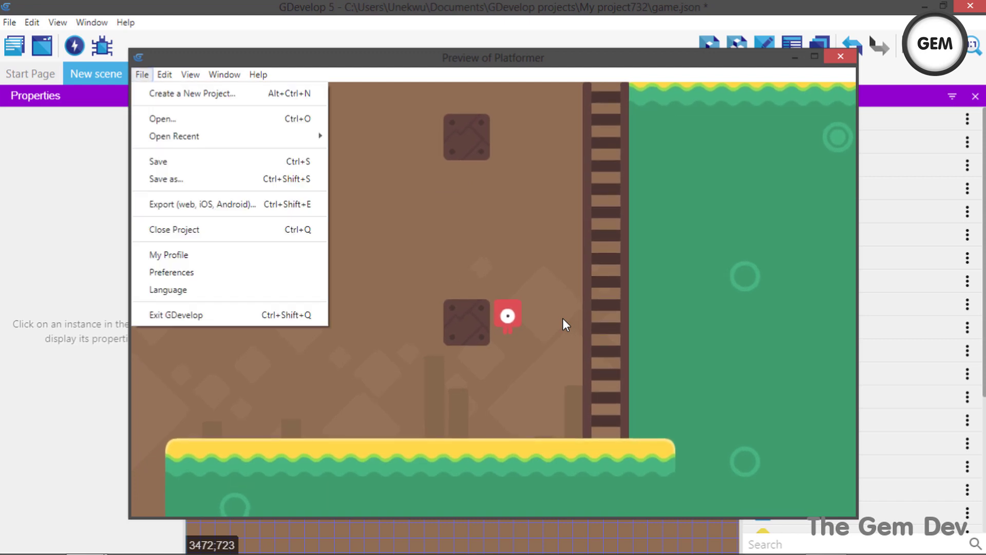
key(Escape)
key(Right)
key(Up)
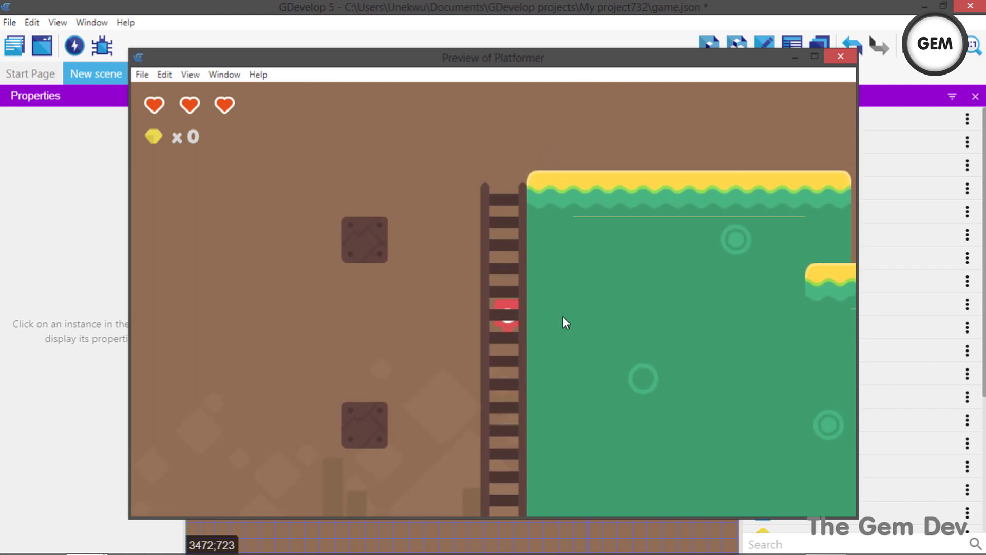
click(839, 57)
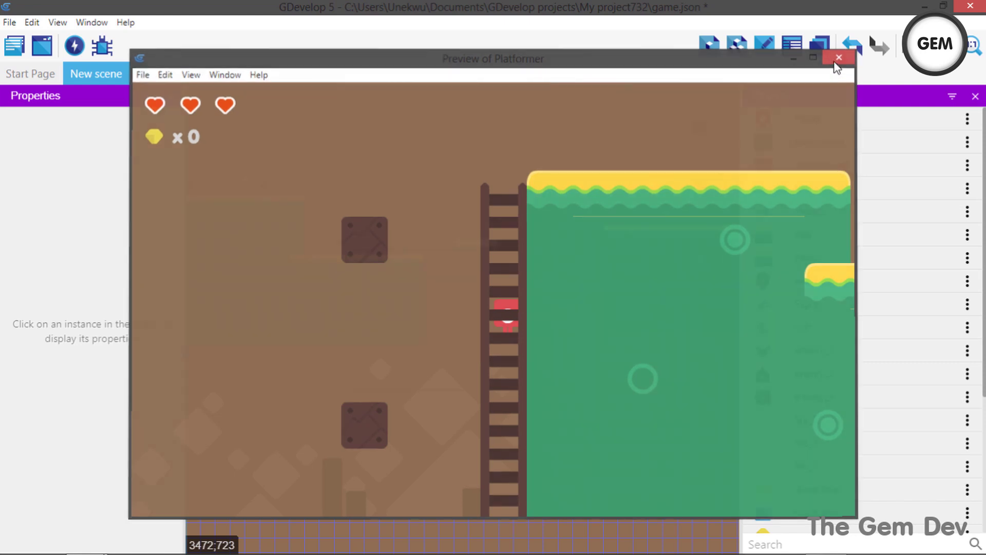
Add an empty event to the Ladder external events and nest it under the ladder collision event.
click(299, 73)
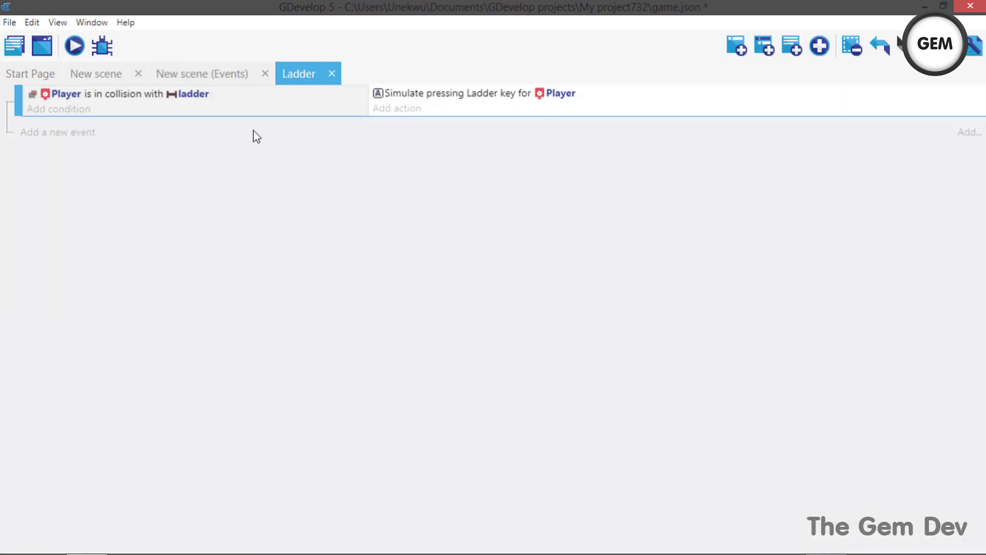
click(76, 134)
drag(16, 126, 33, 135)
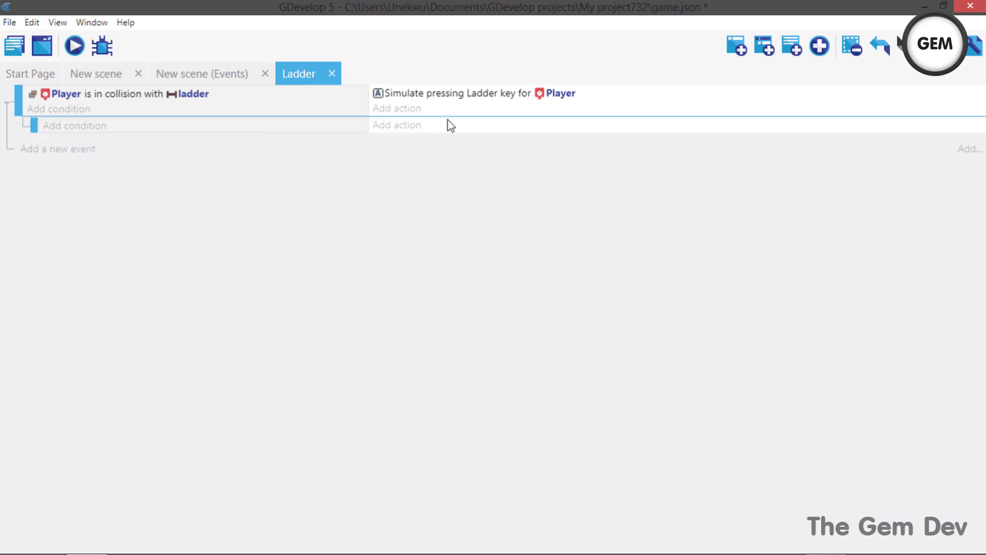
click(500, 128)
click(500, 110)
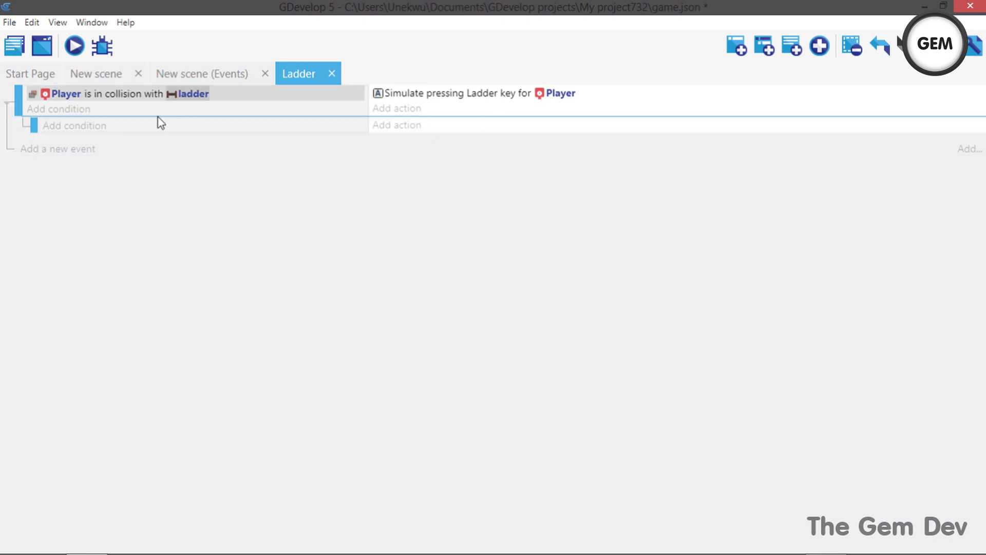
click(534, 124)
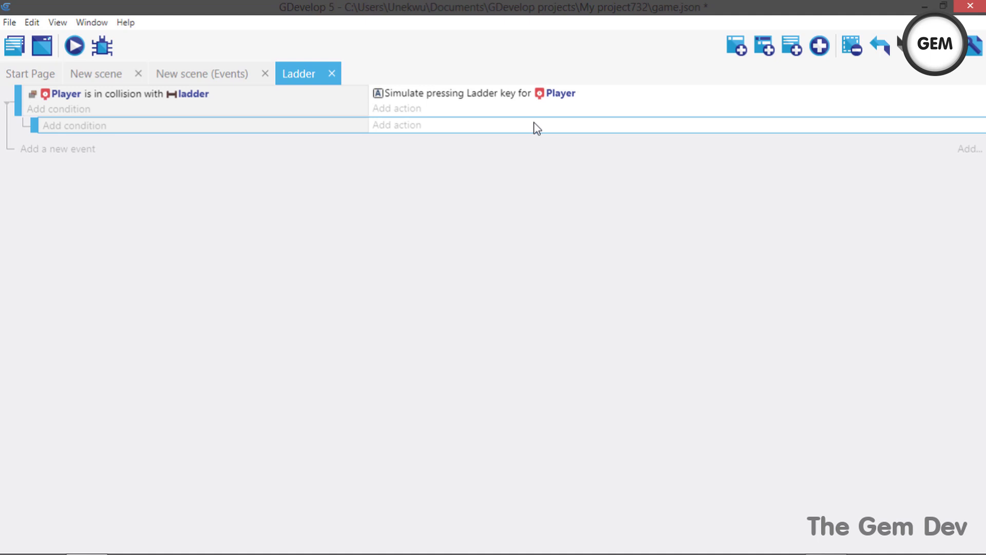
Give the empty sub-event under the ladder collision event a Key pressed condition for the w key.
click(64, 126)
text(key)
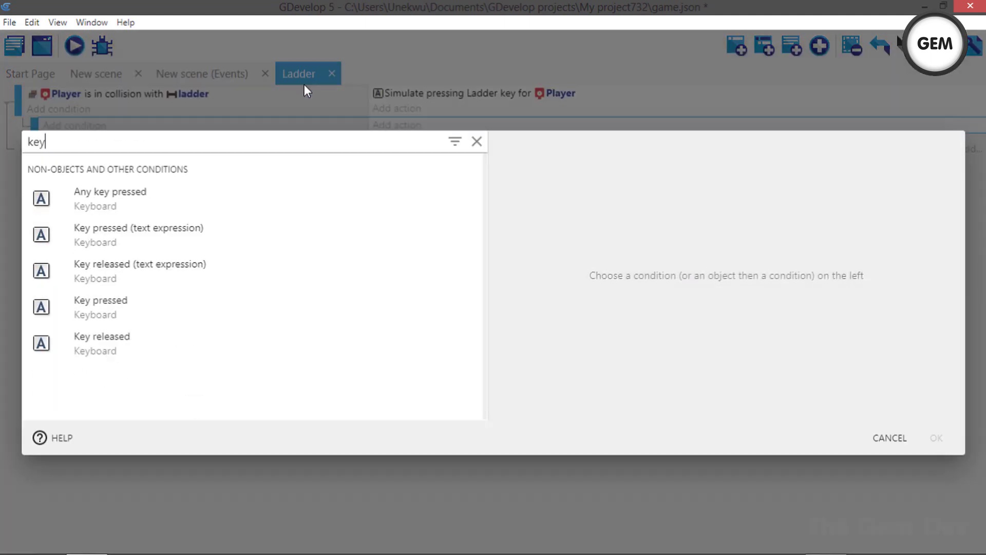
click(110, 308)
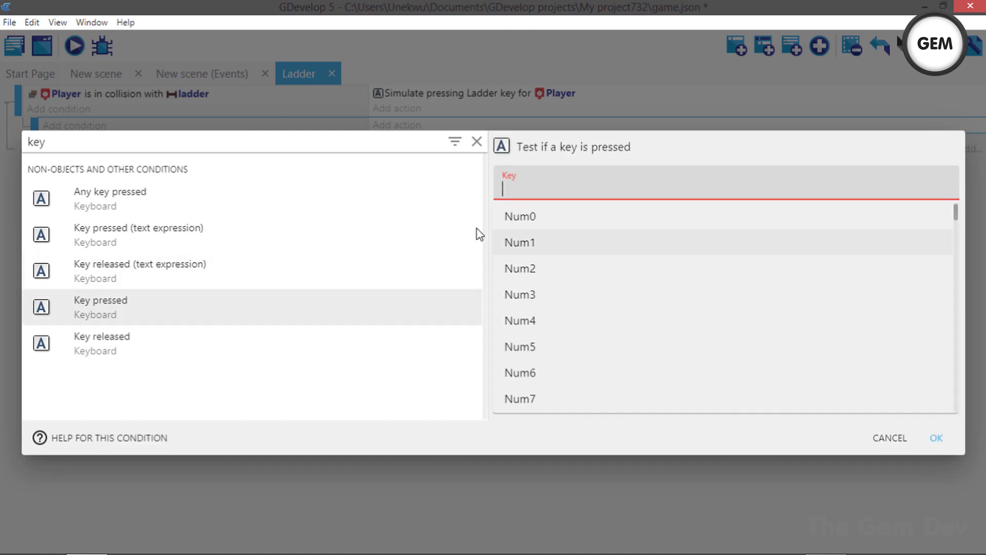
text(w)
click(559, 211)
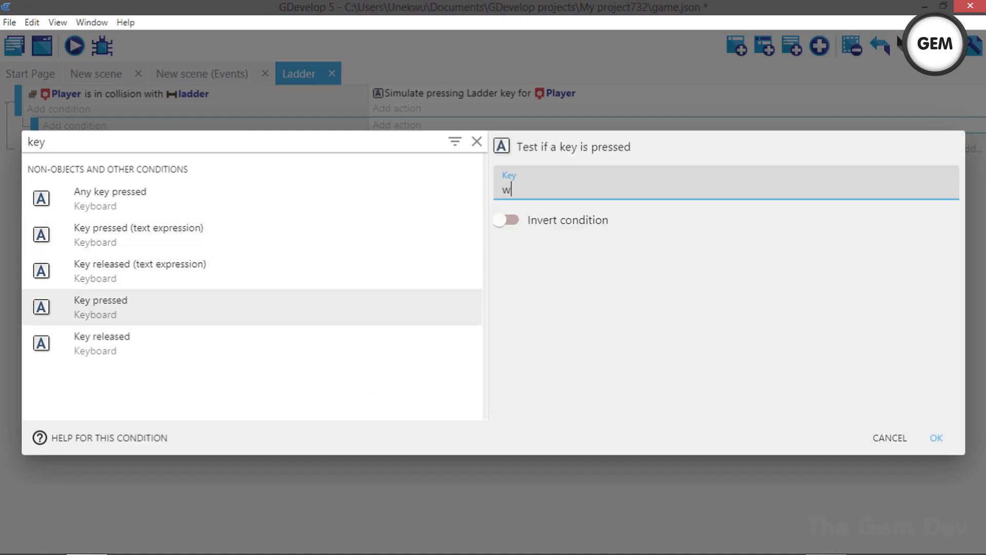
click(924, 443)
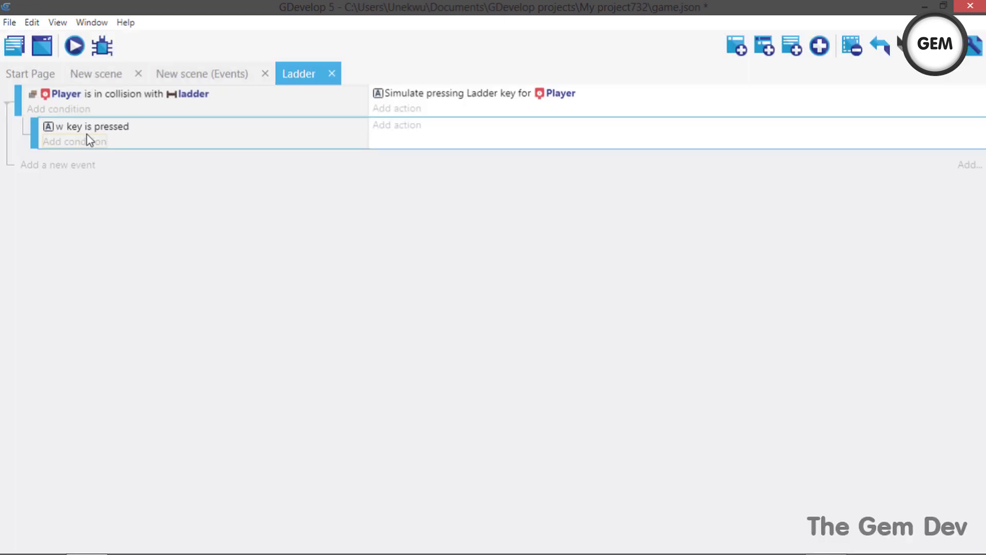
Add a Simulate up key press action for the Player to the w key sub-event.
click(390, 127)
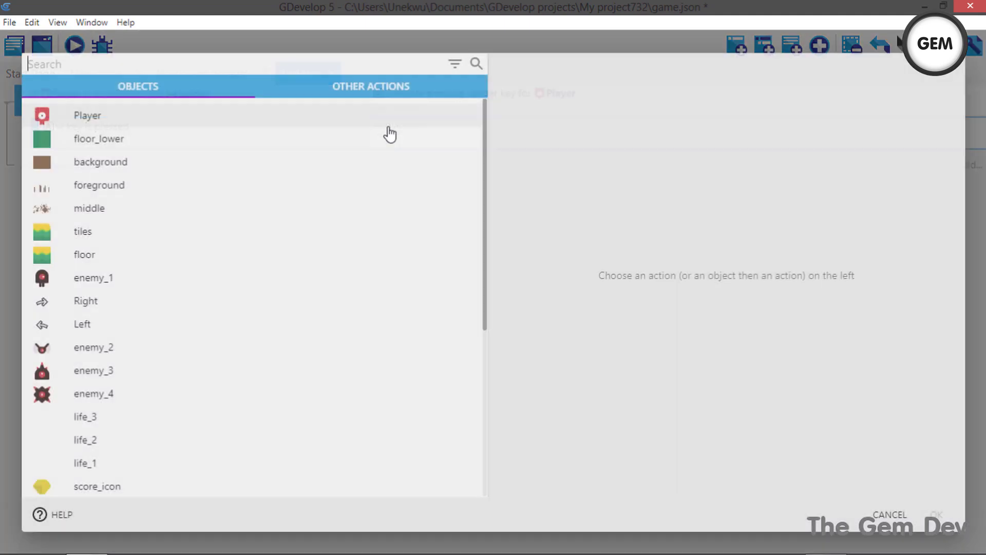
click(158, 123)
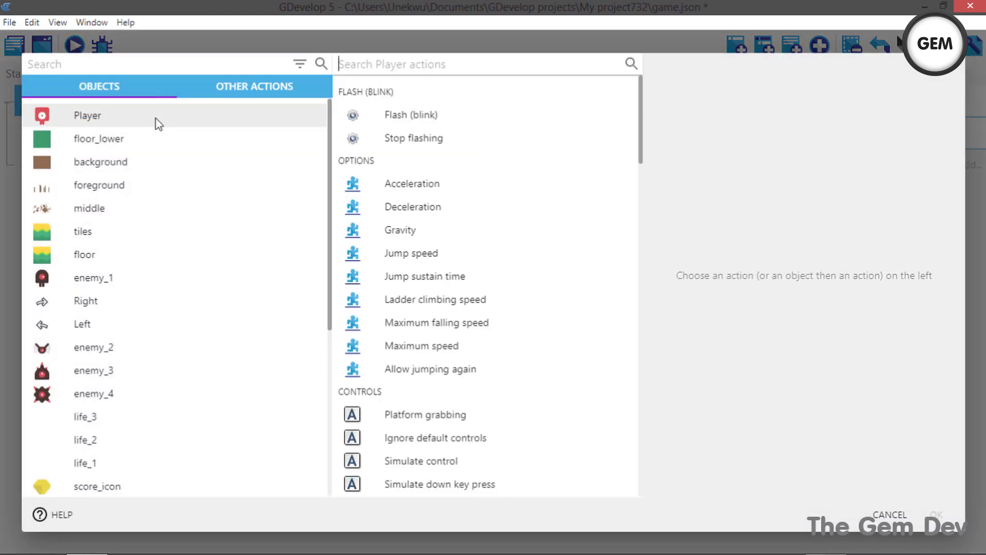
text(simu)
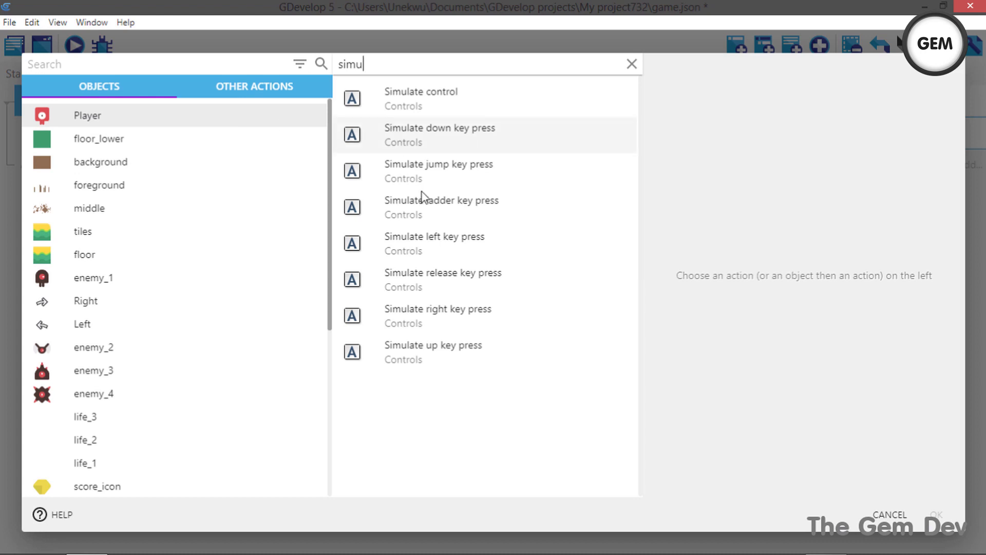
click(451, 360)
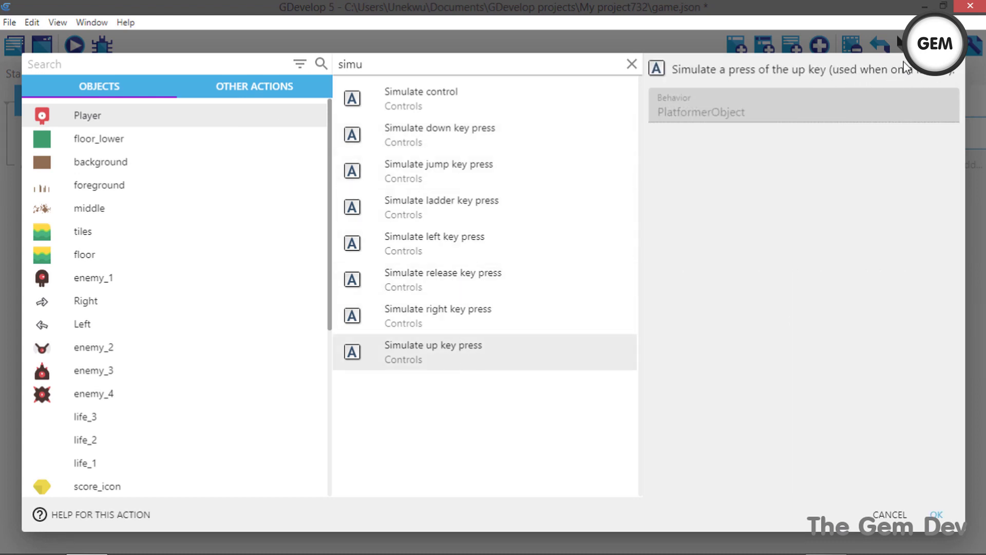
click(933, 520)
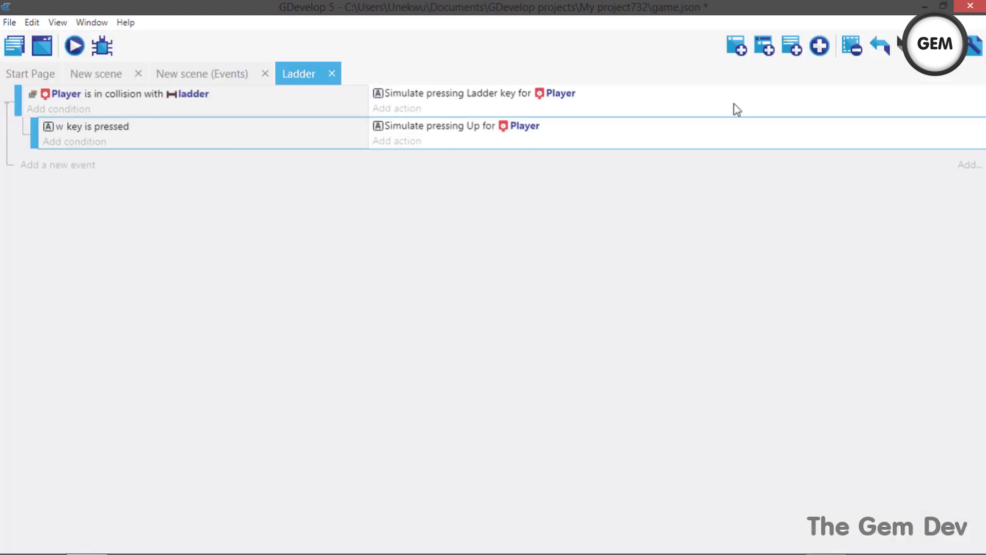
Add another sub-event below the w key one with a Key pressed condition for the s key.
click(741, 44)
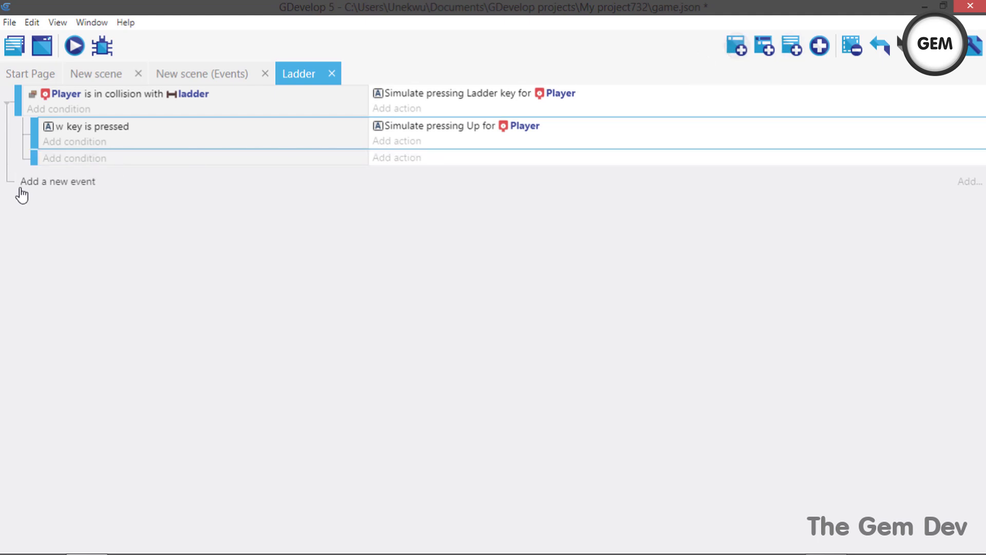
click(64, 164)
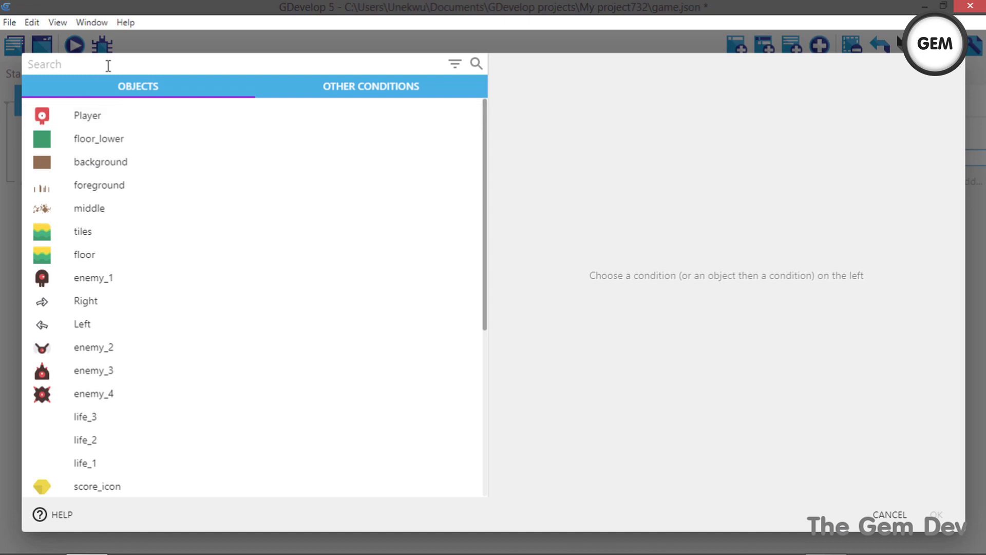
text(key)
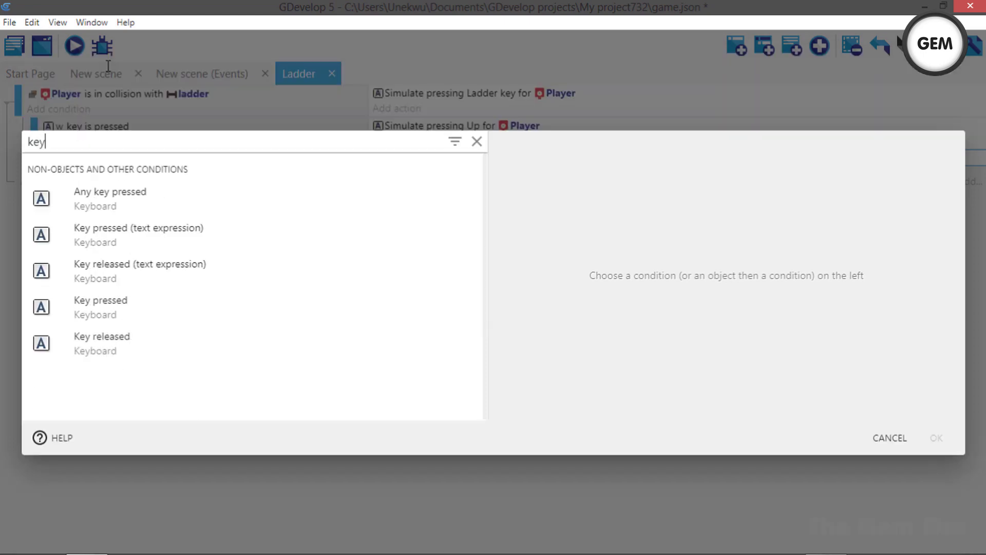
click(121, 302)
text(s)
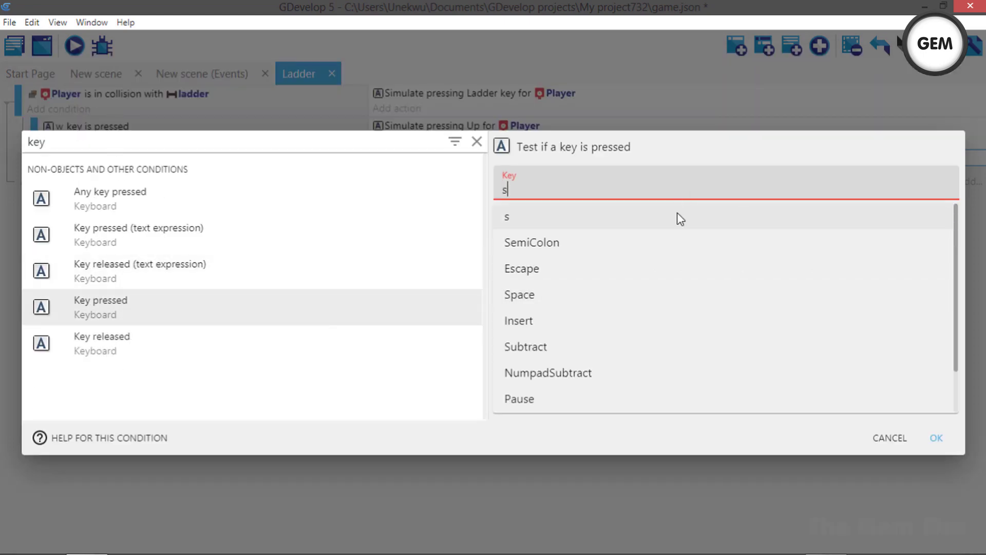
click(944, 440)
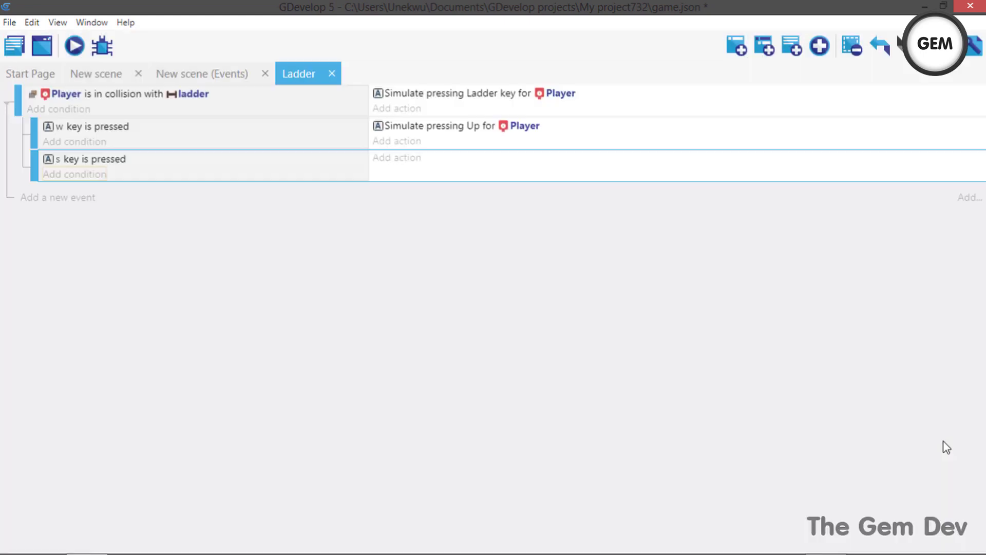
Add a Simulate down key press action for the Player to the s key sub-event.
click(384, 159)
click(252, 129)
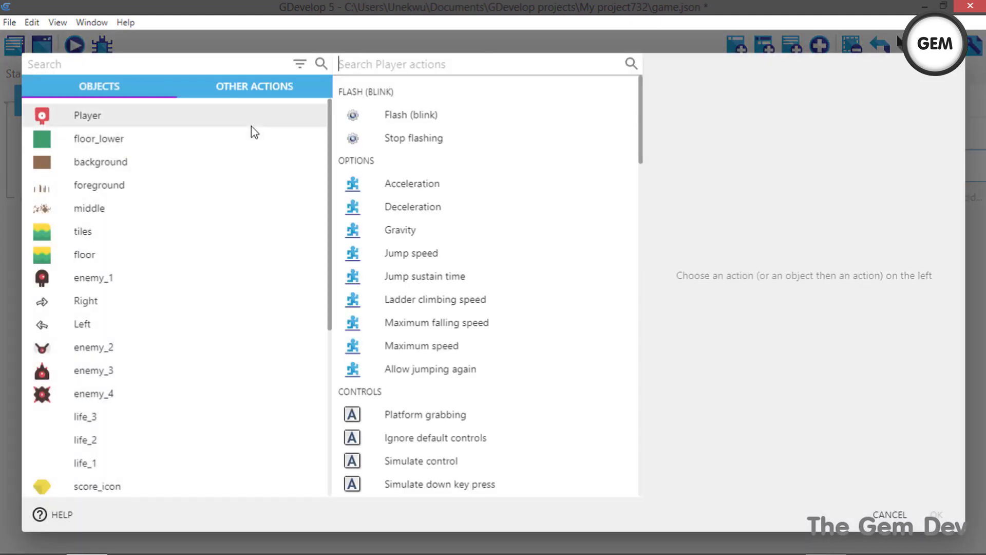
text(simu)
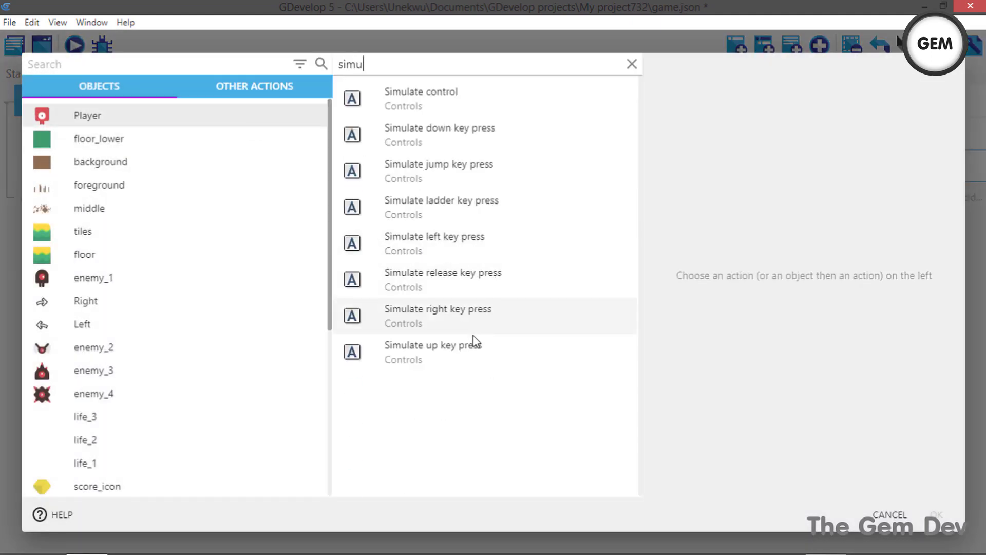
click(471, 130)
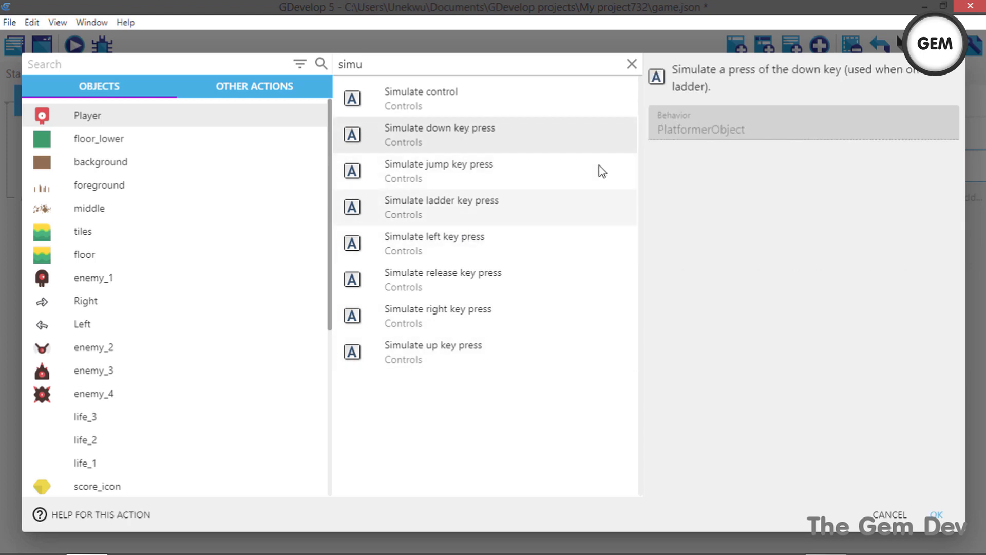
click(938, 515)
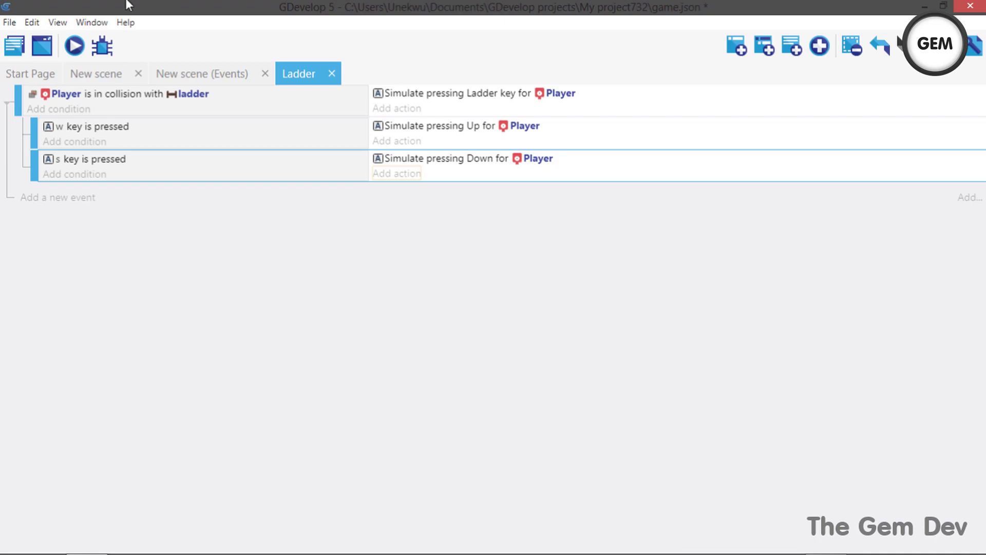
Preview the game, test the Player climbing up and down the ladder with the new w and s controls, and close the preview.
click(74, 46)
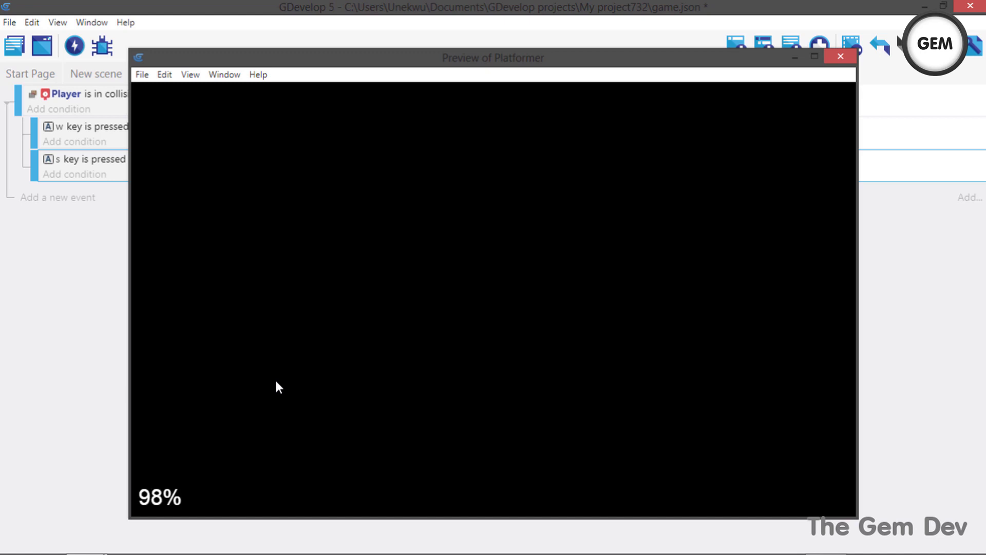
key(Right)
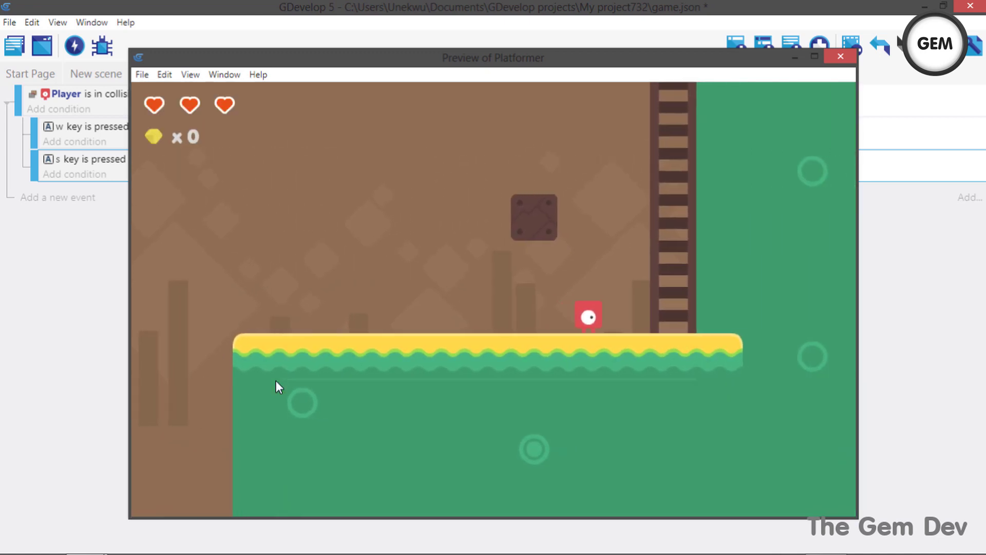
key(w)
key(w)
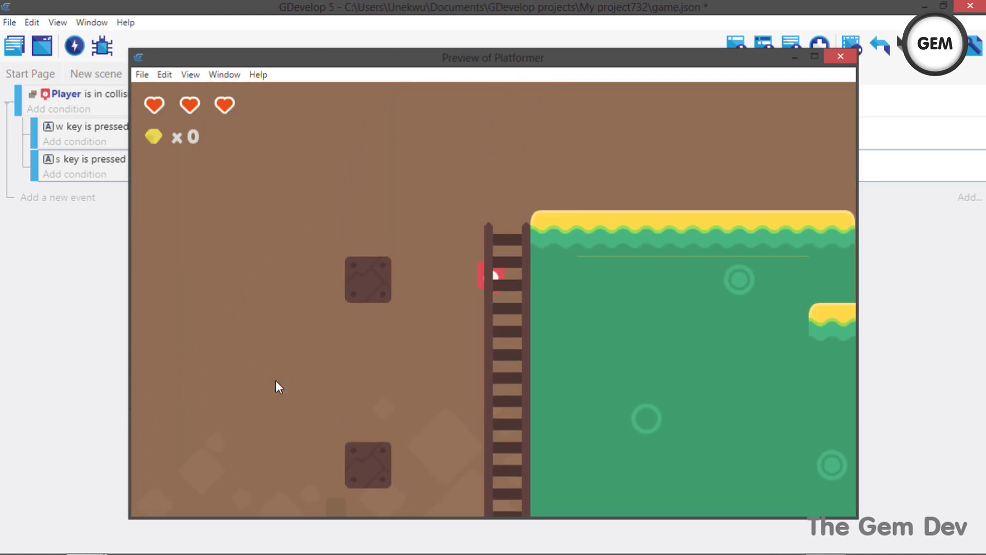
key(s)
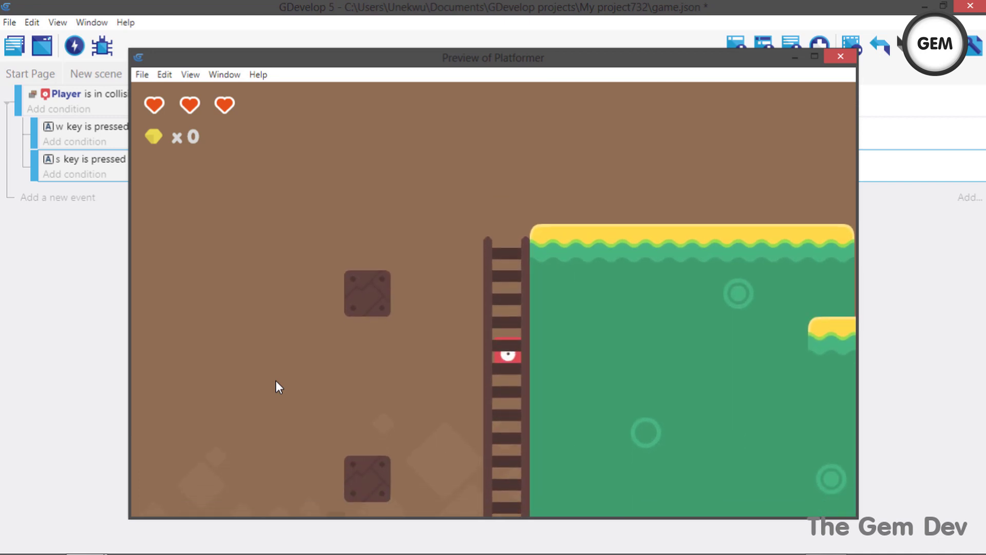
key(s)
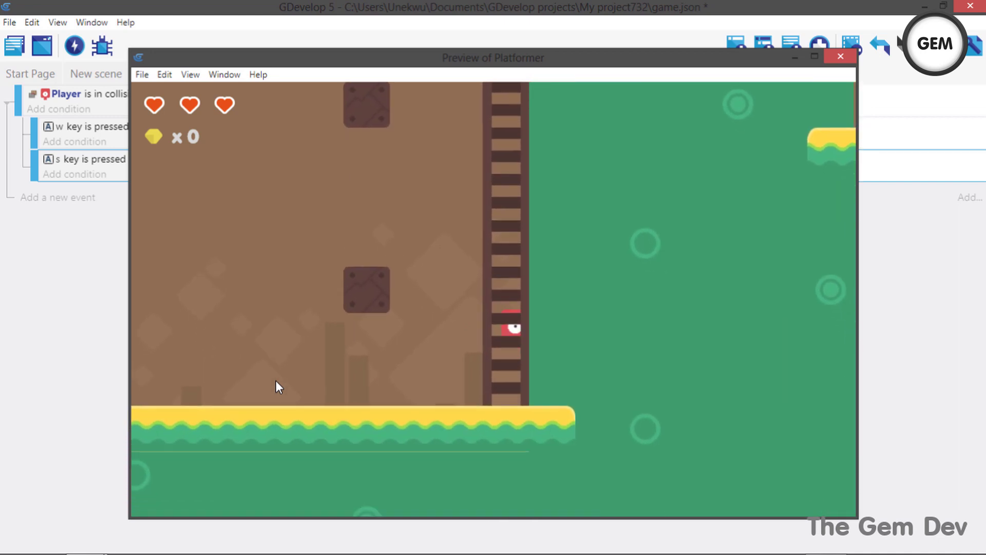
key(w)
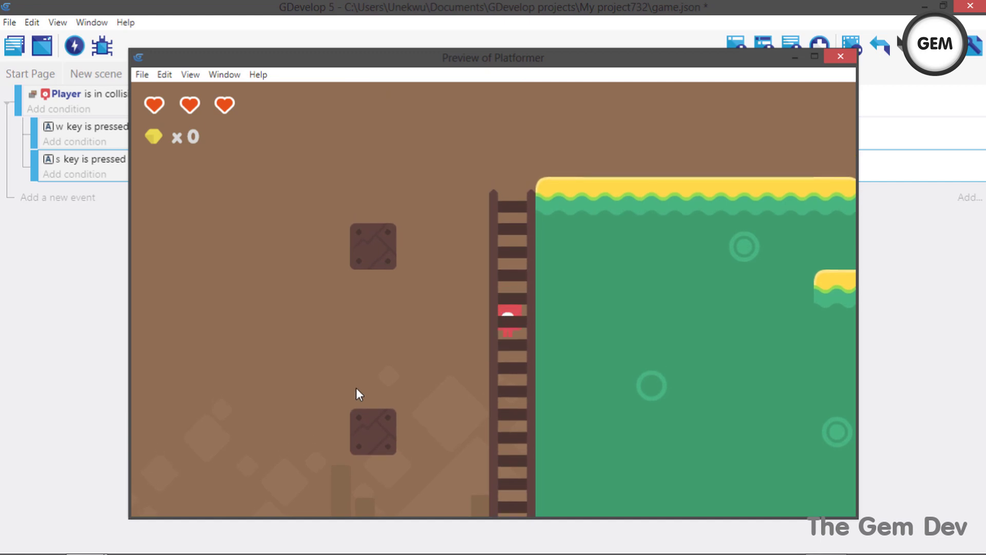
key(s)
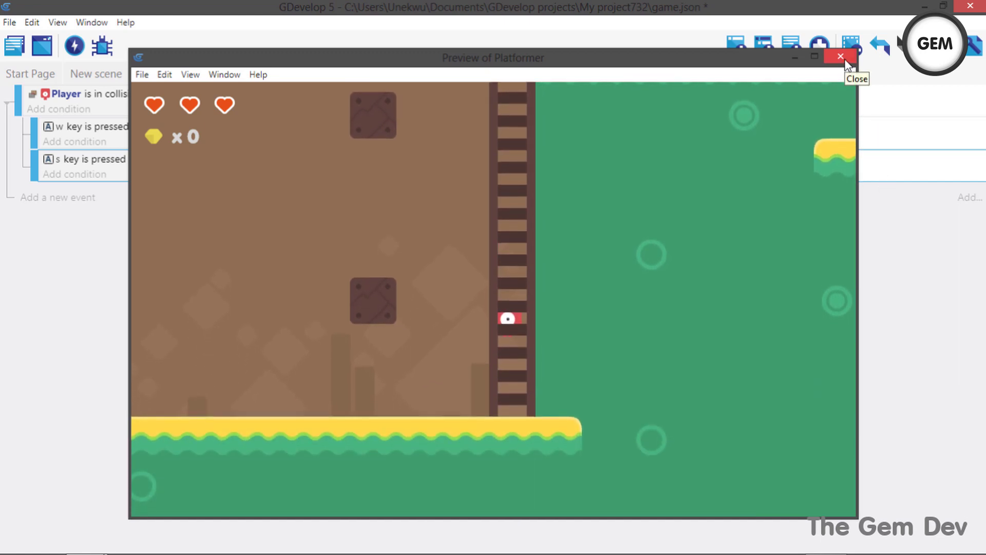
click(840, 56)
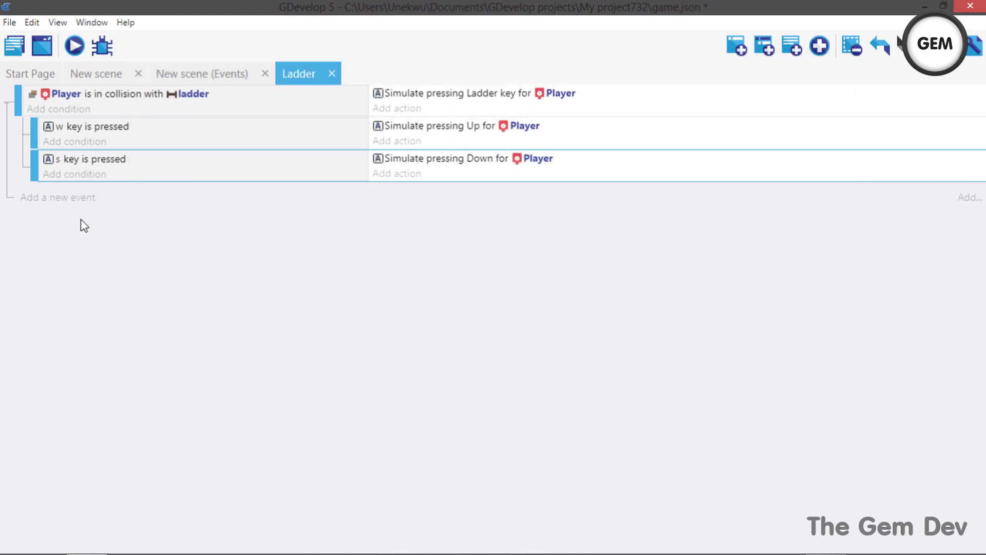
Add an empty top-level event below the ladder collision event and examine the ladder and Player in the scene layout.
click(72, 200)
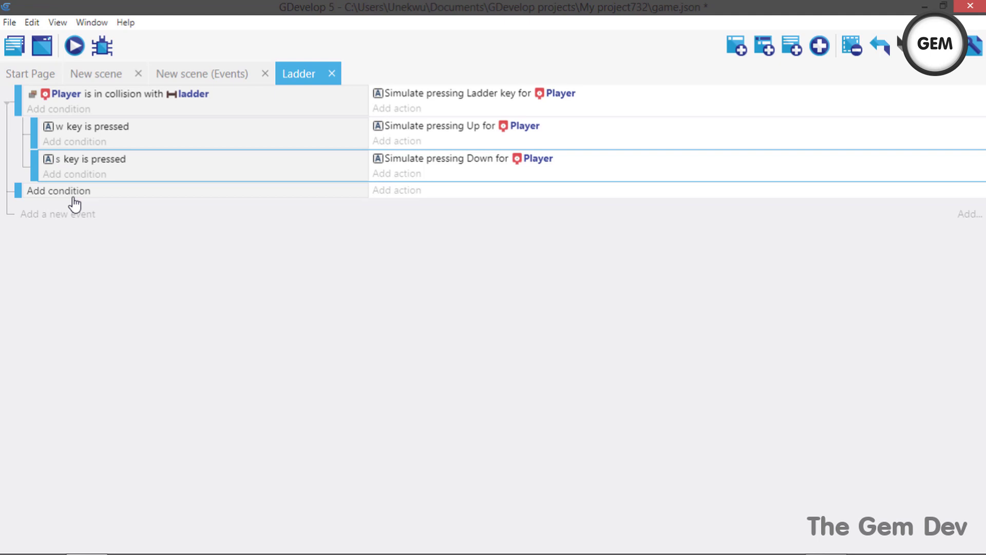
click(91, 75)
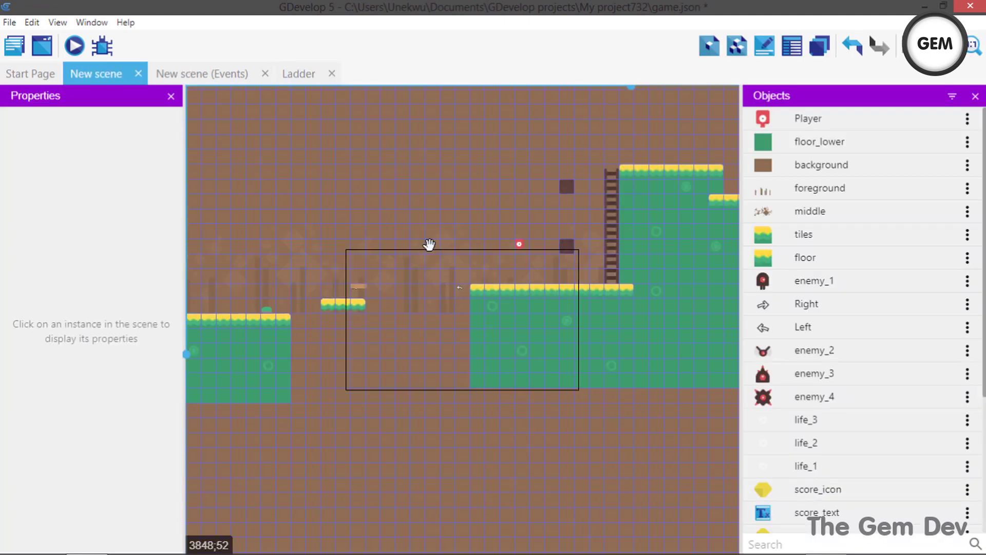
scroll(429, 245, right, 5)
scroll(429, 245, up, 1)
scroll(365, 253, left, 4)
scroll(365, 253, down, 1)
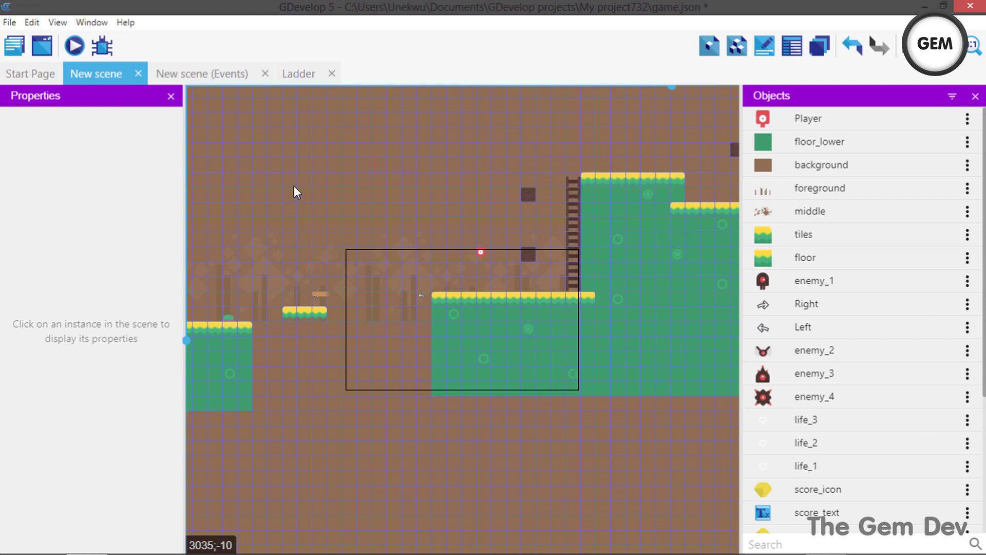
click(303, 72)
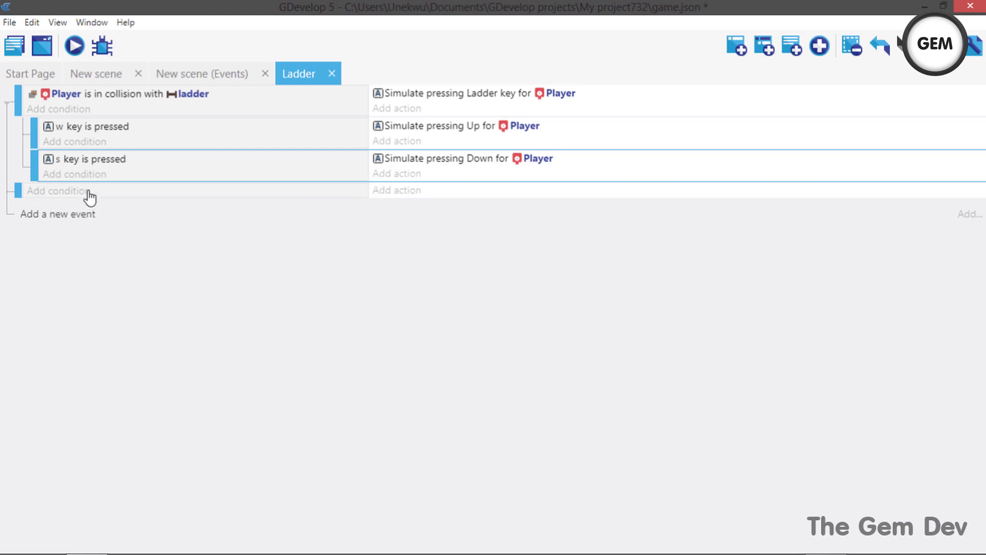
Add a Z order action for the ladder object to the empty event, with the modification sign = (set to).
click(415, 190)
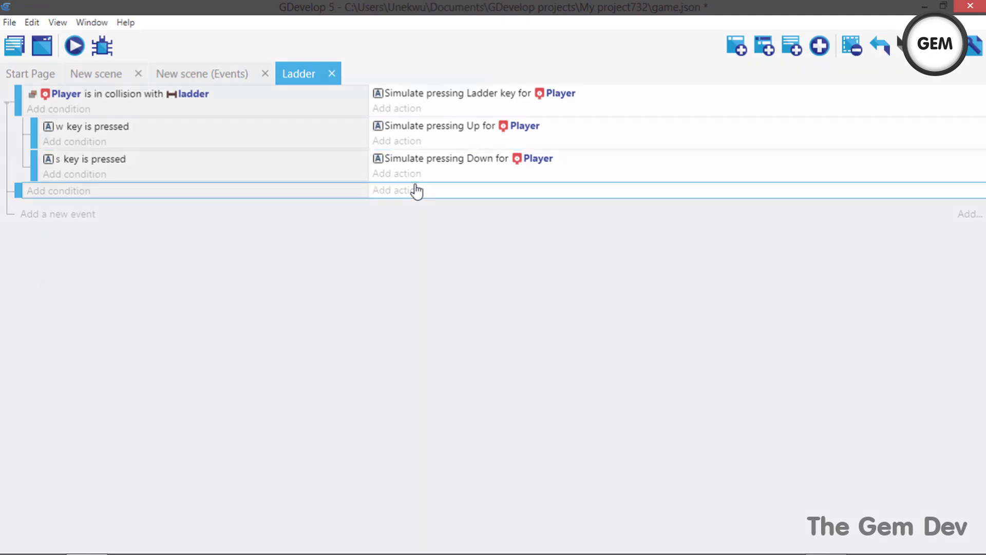
scroll(161, 274, down, 5)
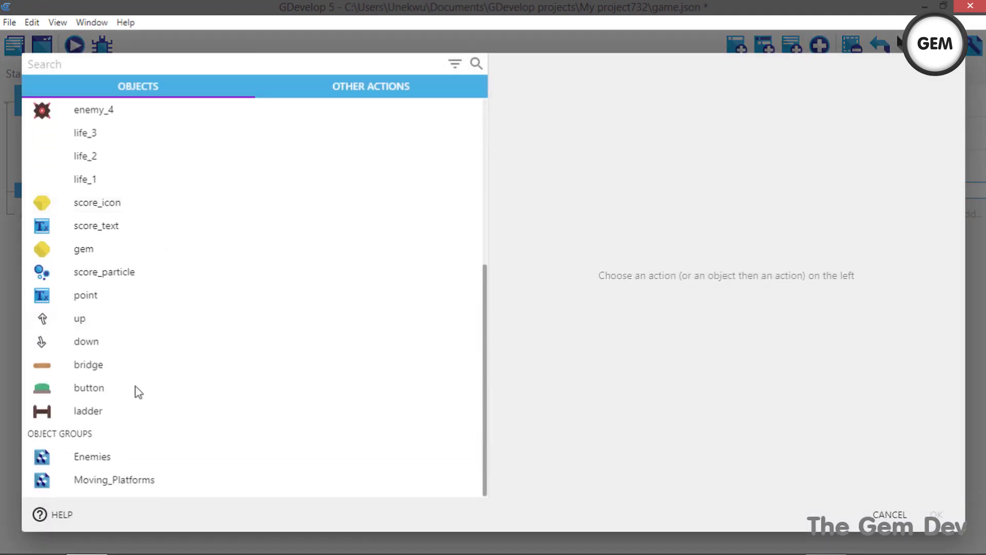
click(128, 411)
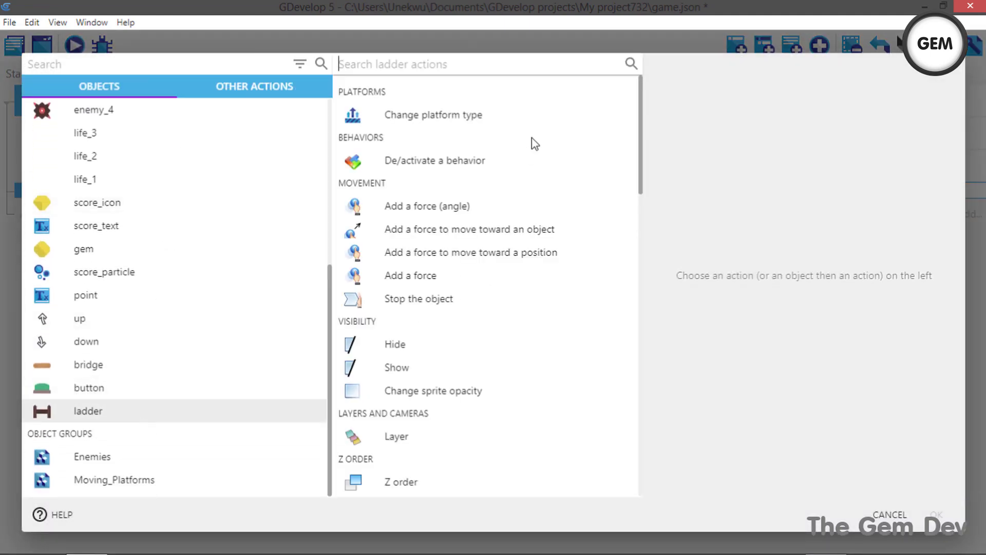
text(orde)
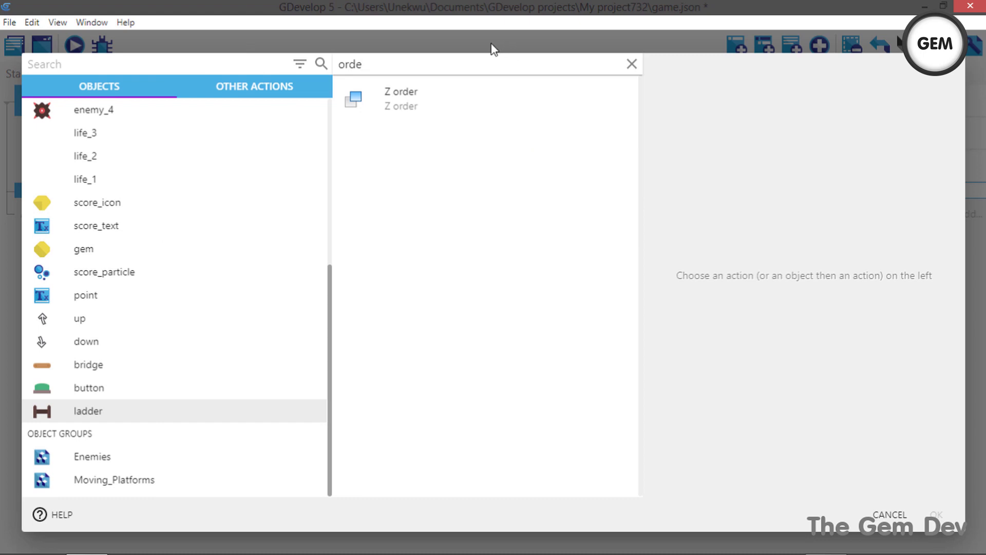
click(432, 98)
click(763, 105)
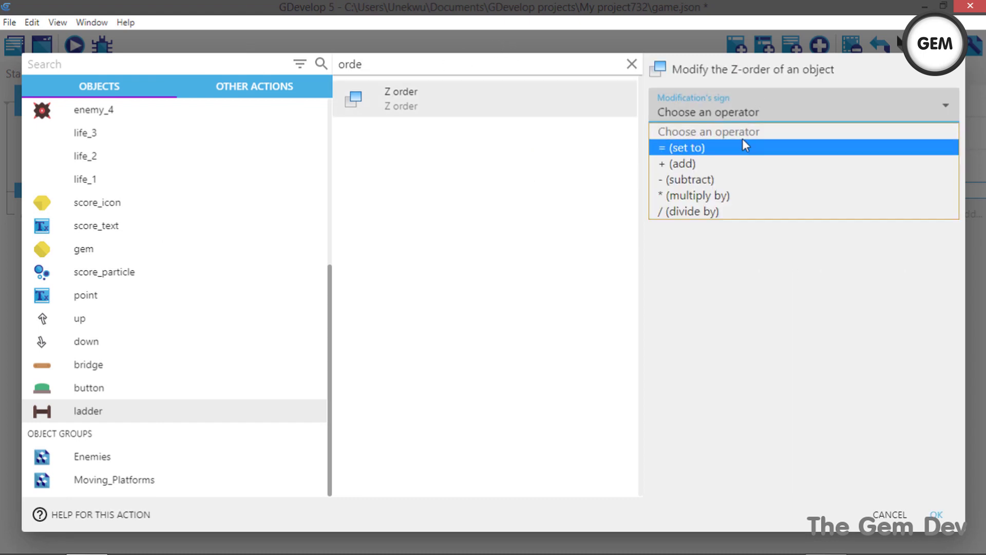
click(683, 147)
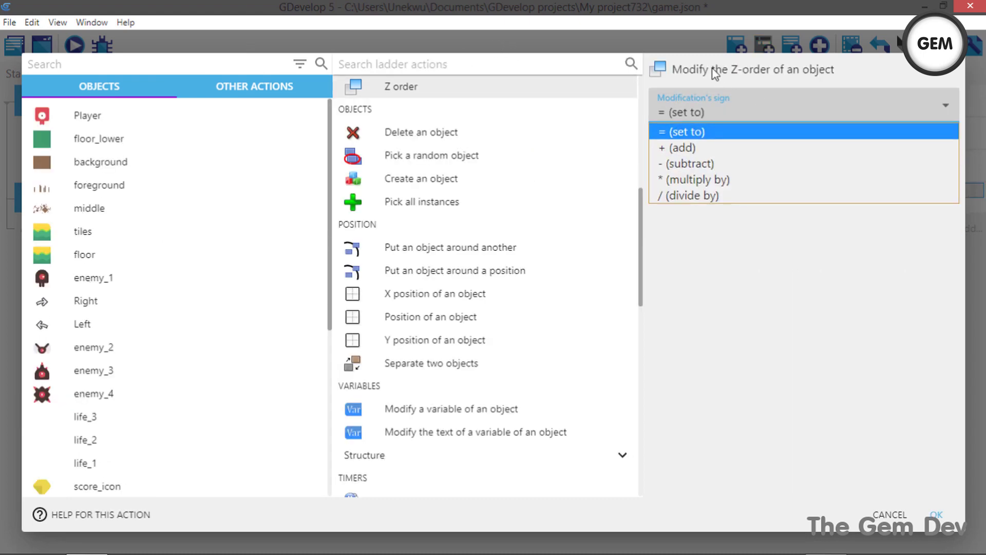
click(701, 132)
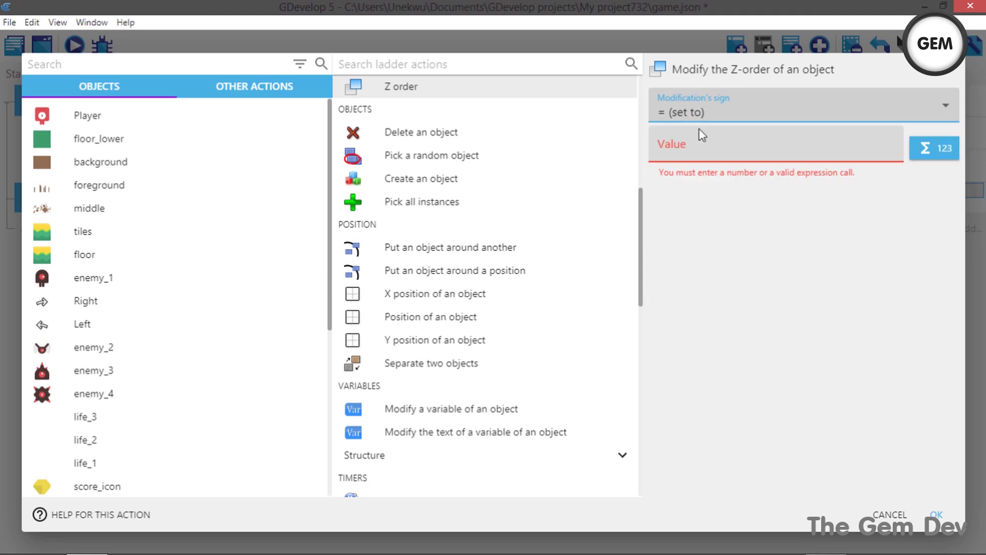
Set the ladder Z order action's value to Player.ZOrder() and accept the action.
click(710, 146)
text(pl)
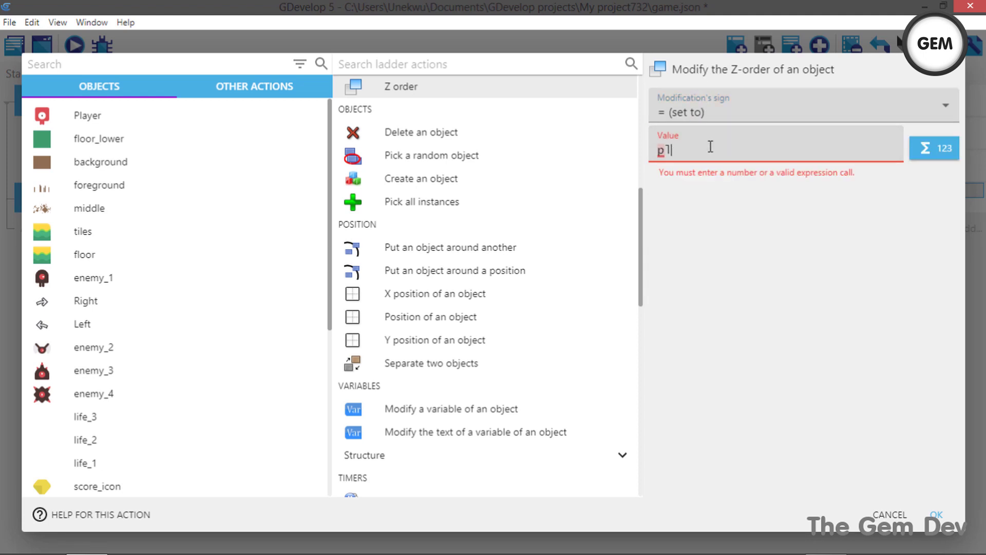
text(a)
click(711, 170)
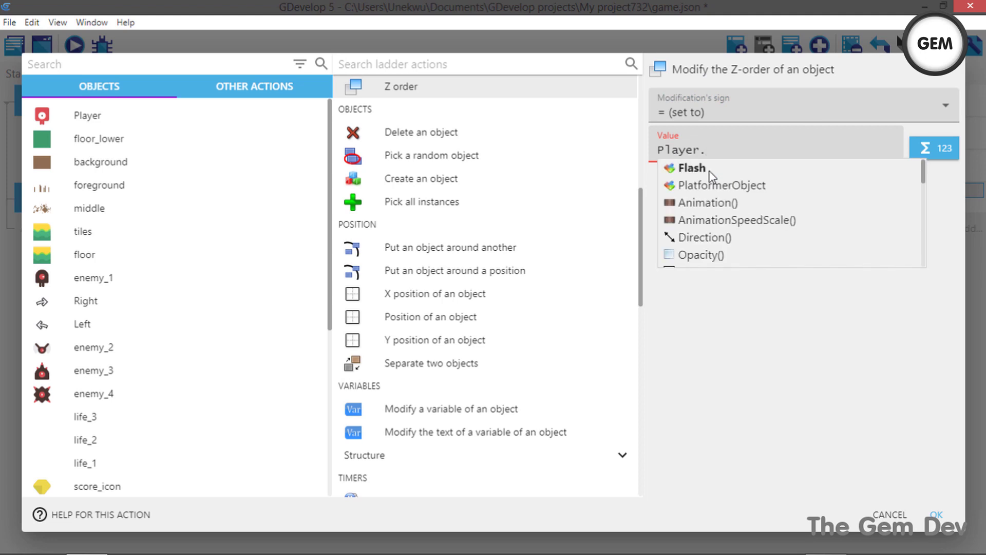
text(x)
key(BackSpace)
text(z)
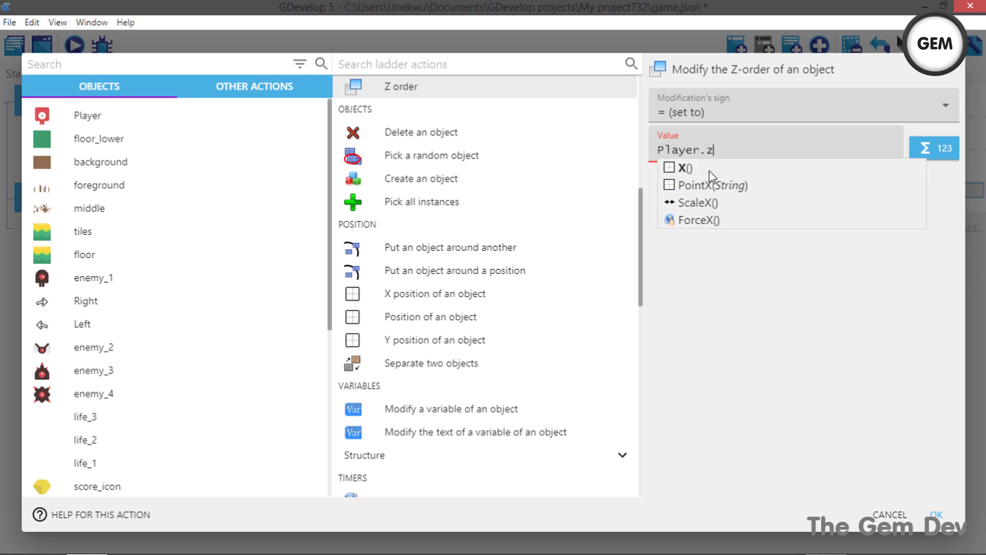
click(712, 169)
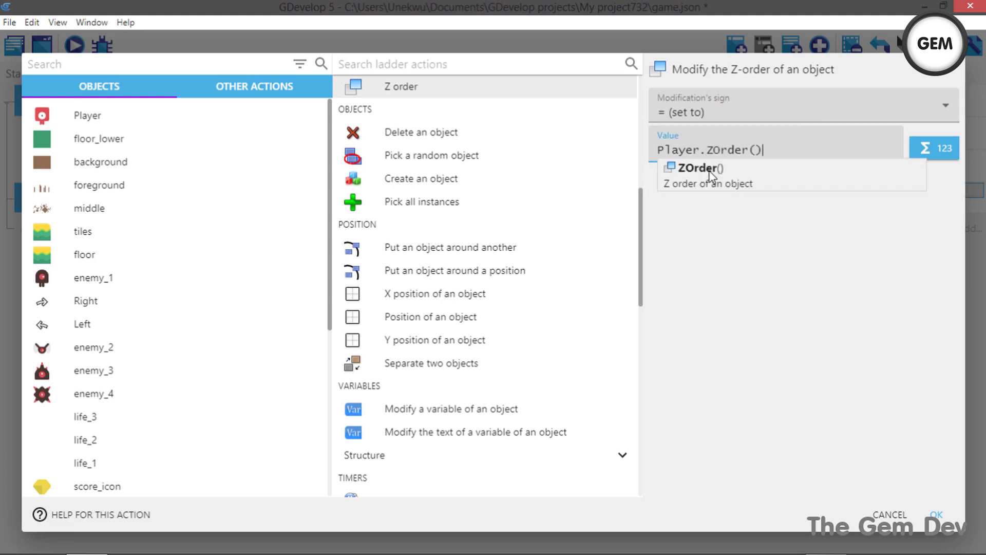
click(938, 515)
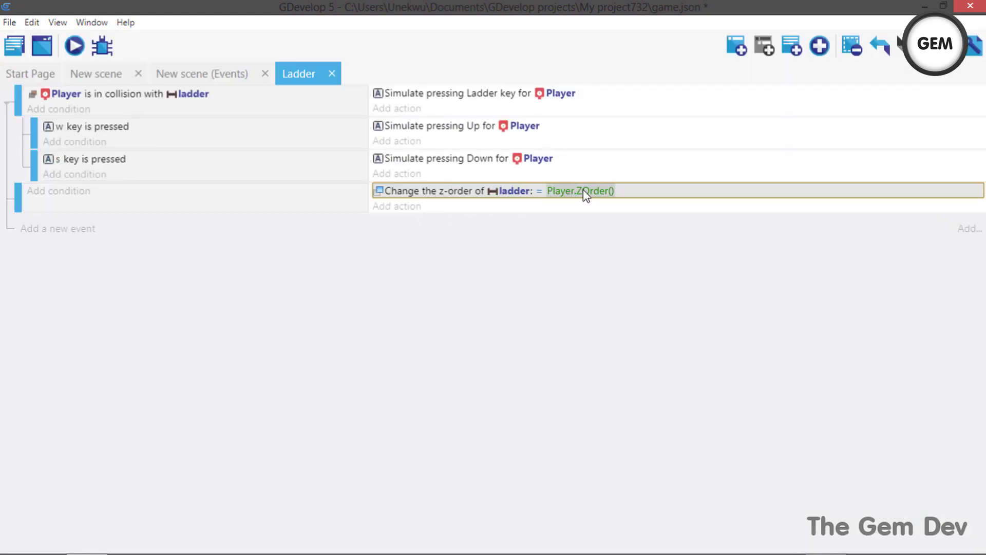
Edit the ladder's Z order action so its value is Player.ZOrder()-1.
double_click(465, 197)
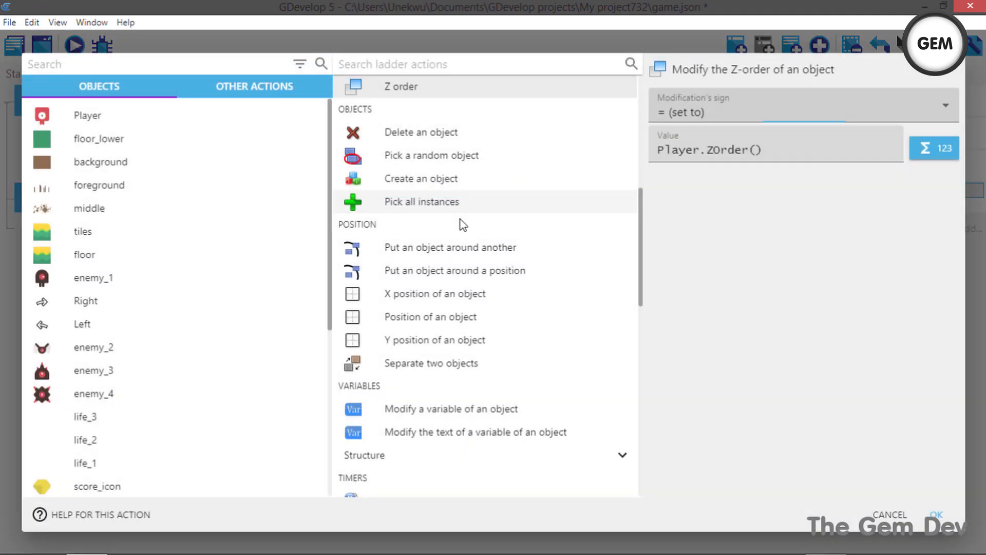
click(788, 149)
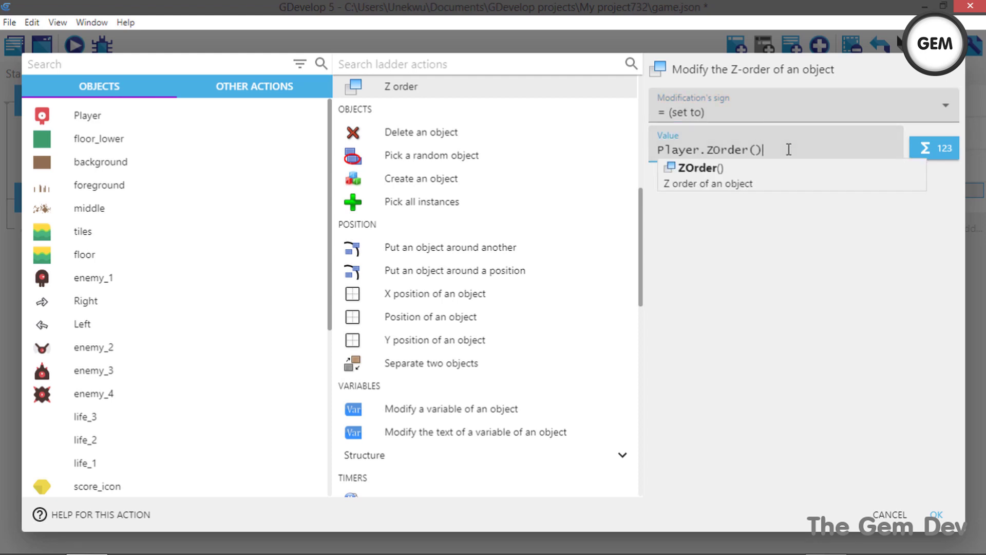
text(-)
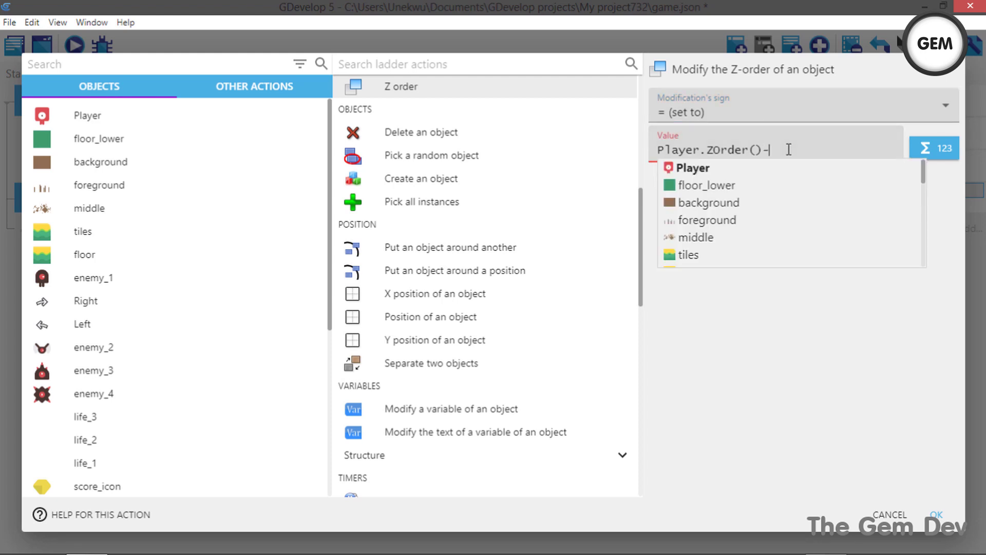
text(1)
click(745, 356)
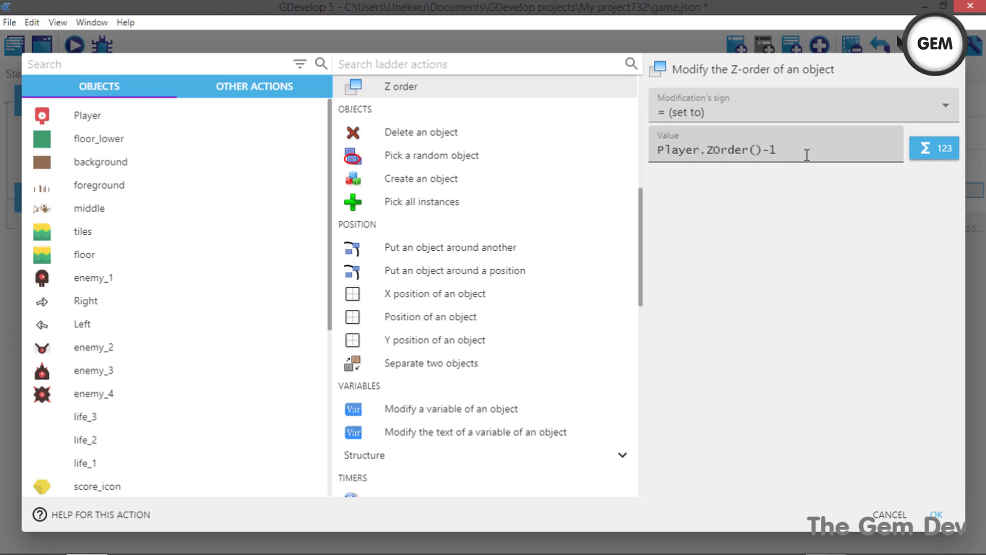
click(770, 153)
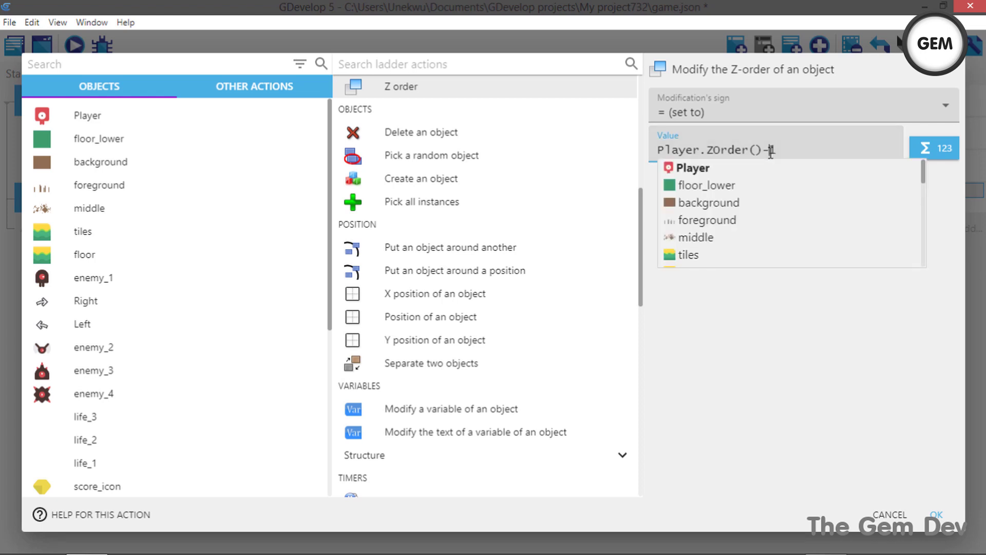
click(836, 347)
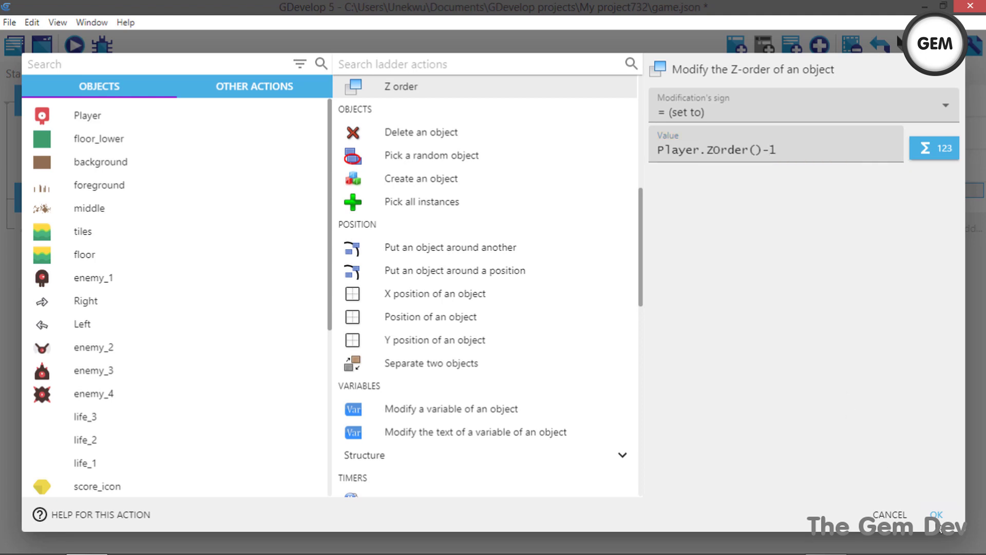
click(937, 516)
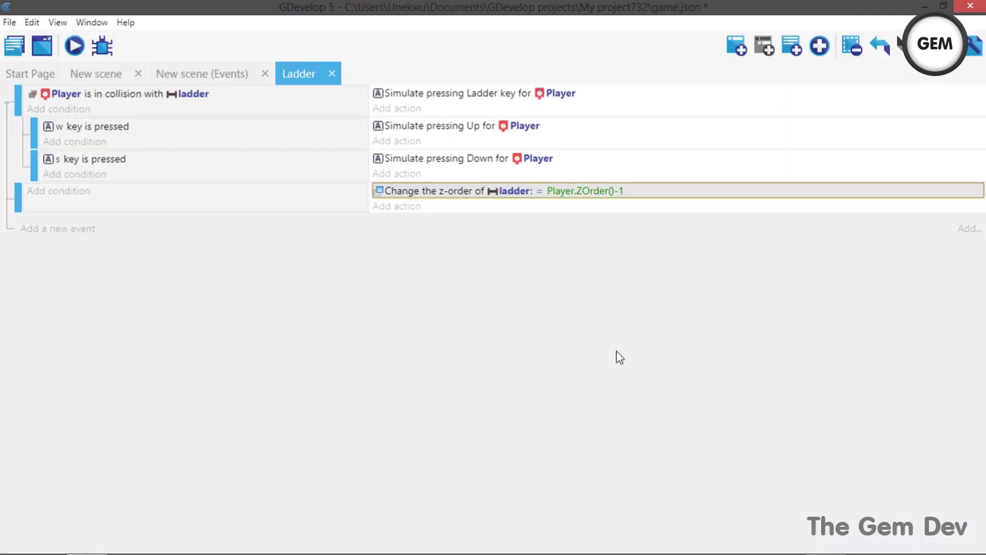
Preview the game, test the Player climbing and leaving the ladder to check the drawing order, and close the preview.
click(71, 52)
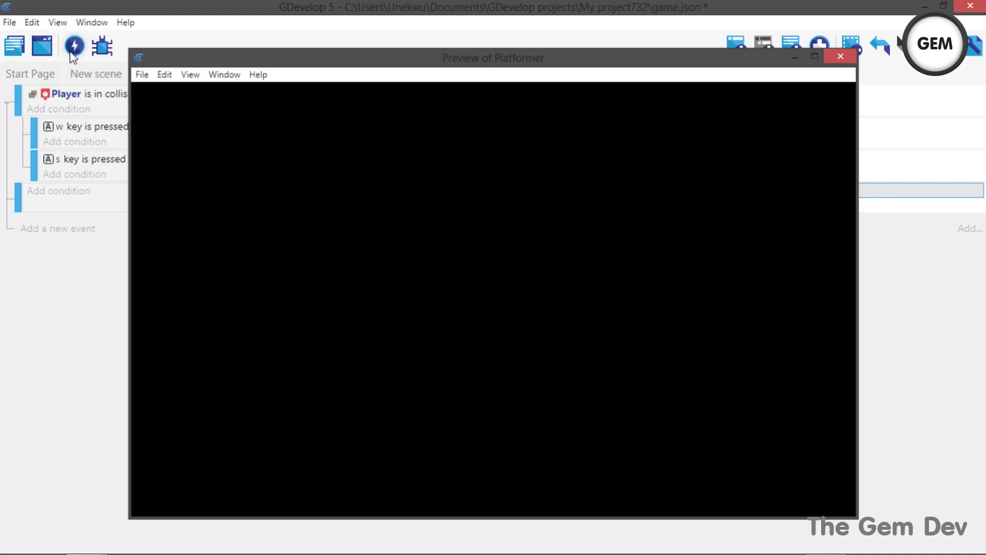
key(Right)
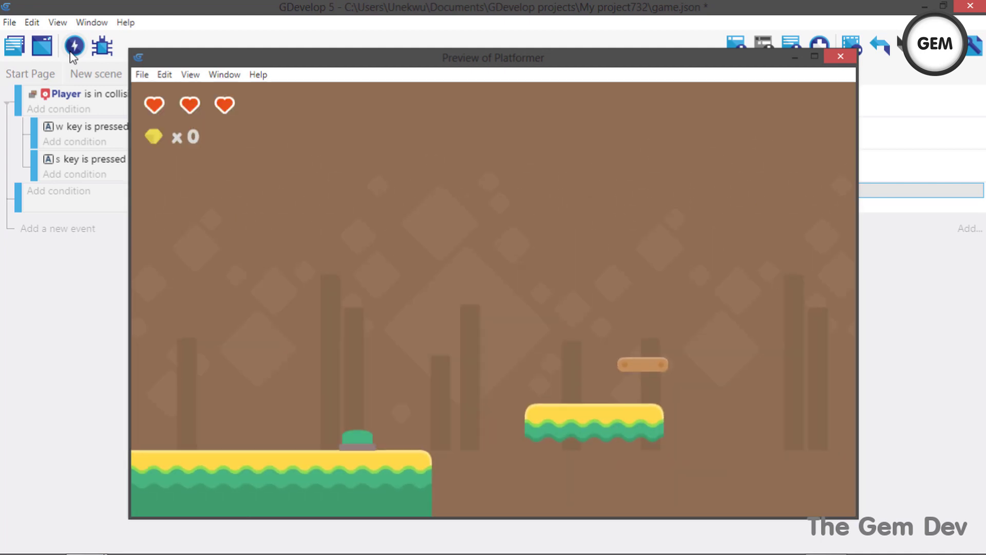
key(w)
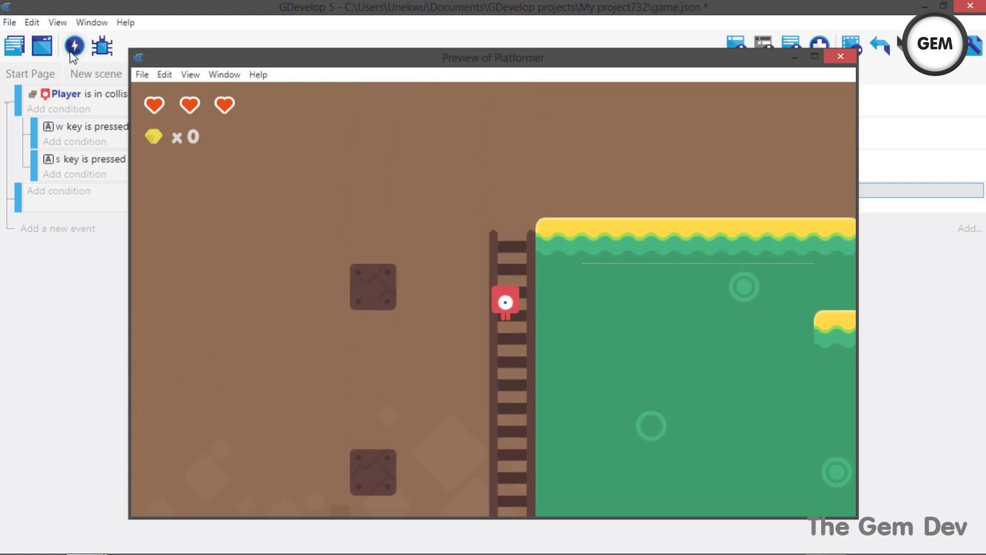
key(Left)
key(space)
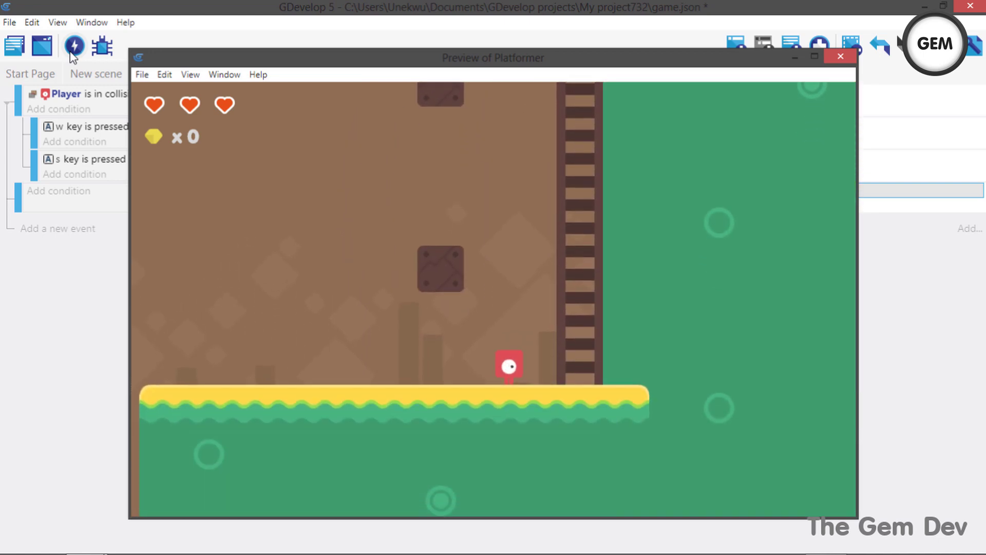
key(Right)
key(w)
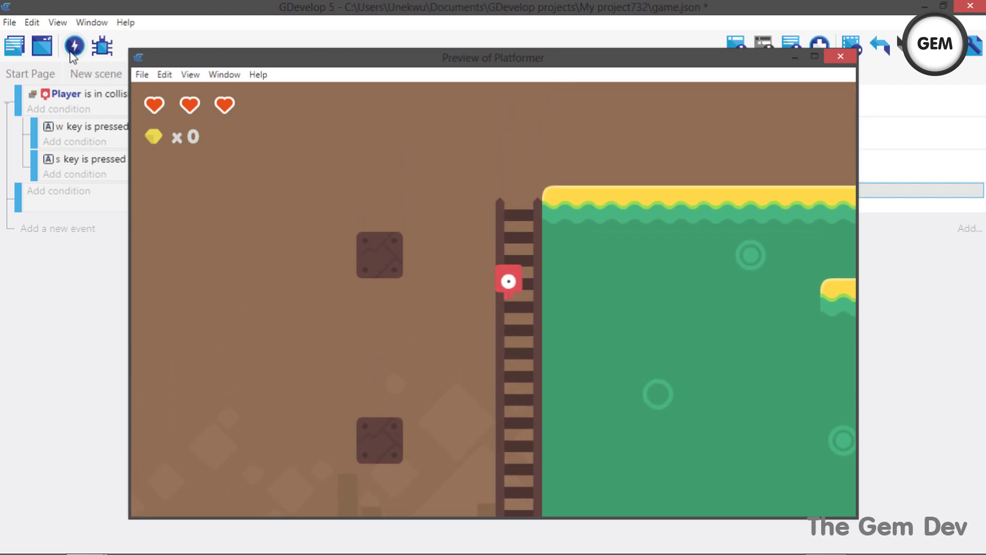
key(Left)
key(space)
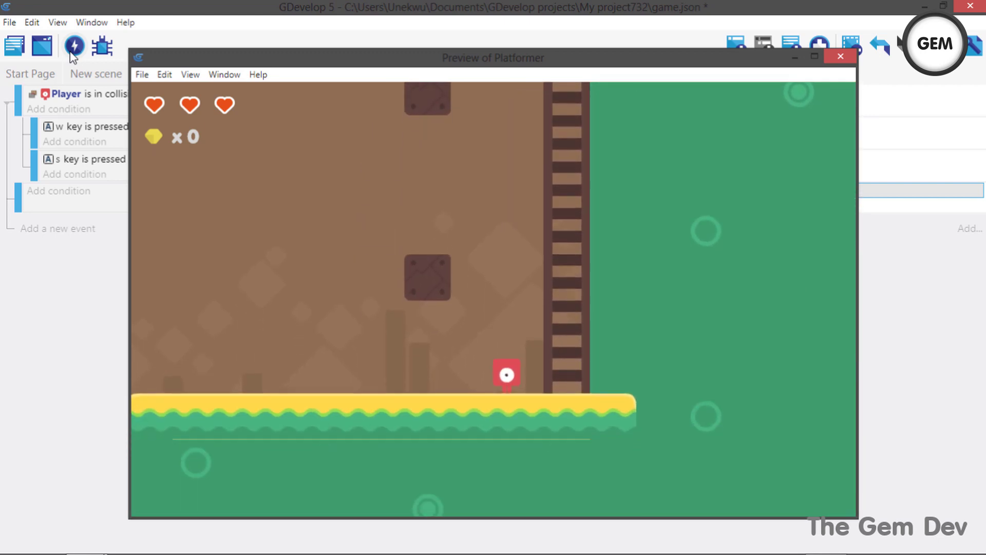
key(Right)
key(w)
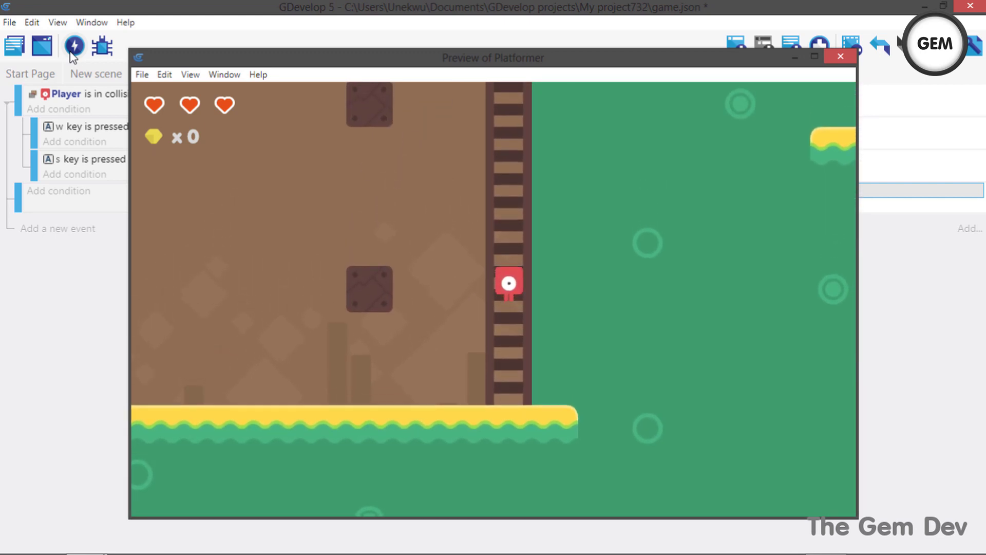
key(Left)
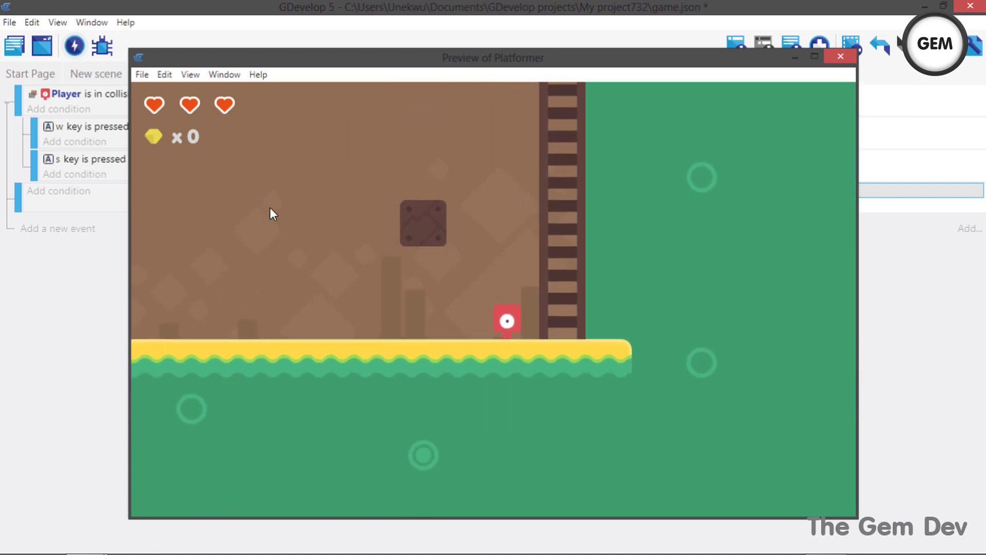
click(842, 54)
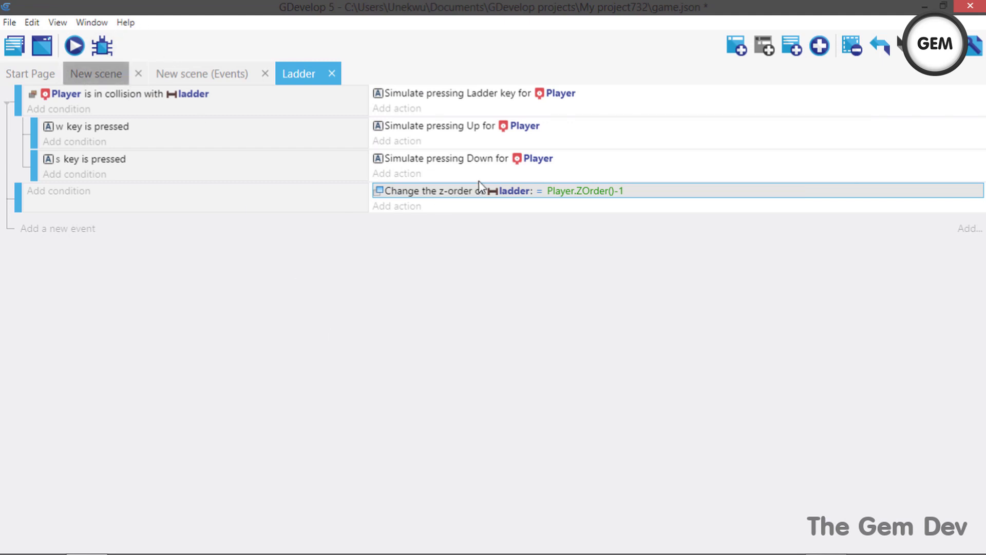
Open the Player object for editing from New scene and add a new animation after jump.
click(102, 73)
click(579, 239)
click(580, 240)
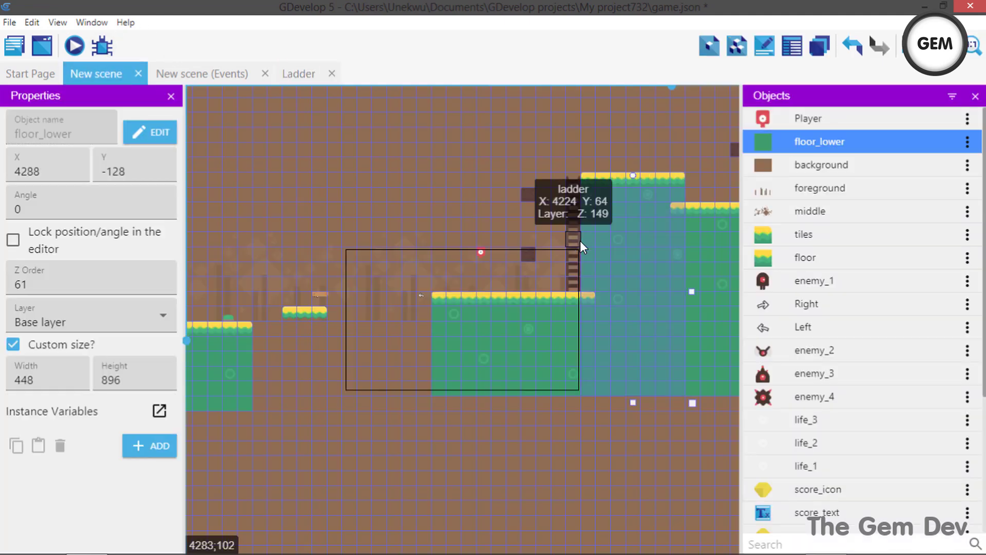
double_click(769, 118)
scroll(409, 215, down, 1)
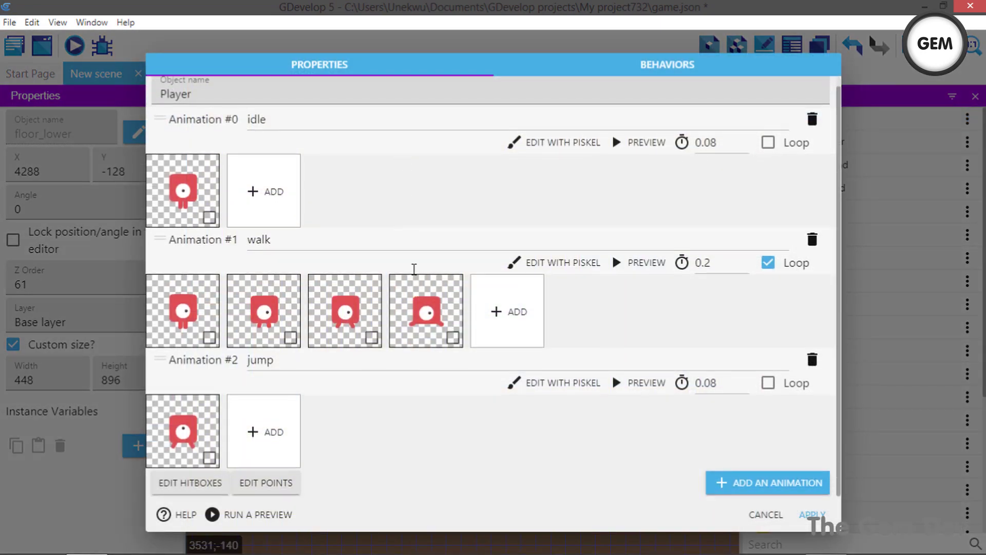
click(753, 483)
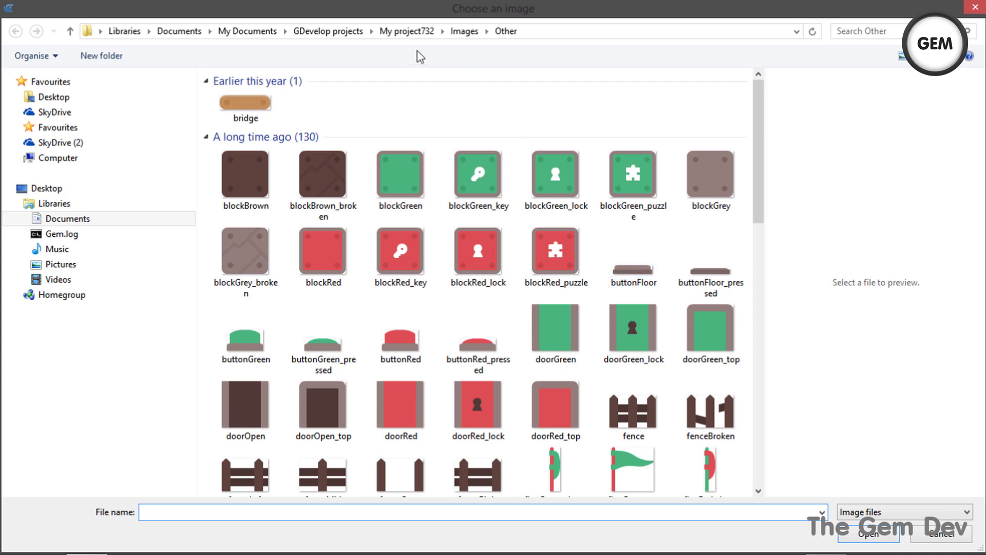
Add playerRed_up1 and playerRed_up2 from the project's Images folder as frames of the Player's Animation #3.
click(410, 32)
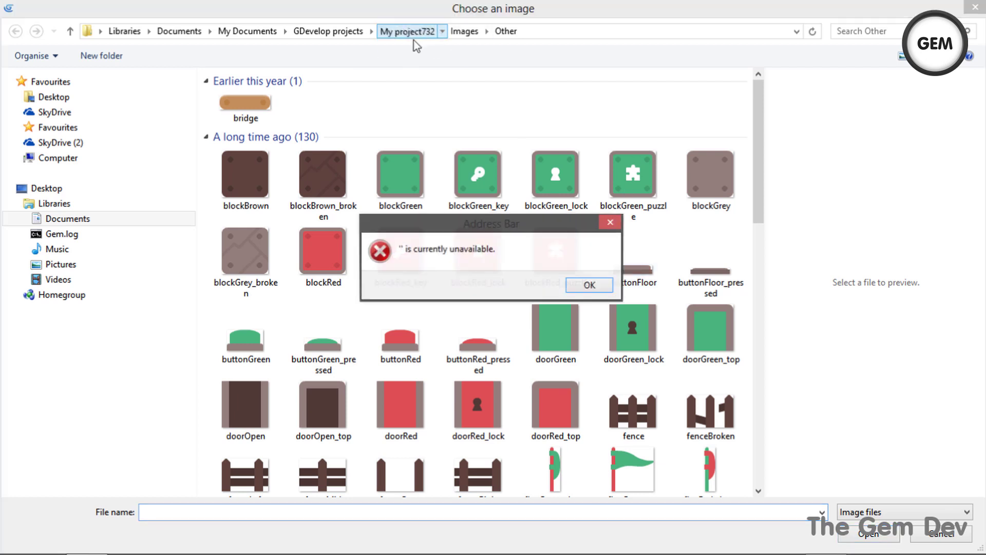
click(586, 283)
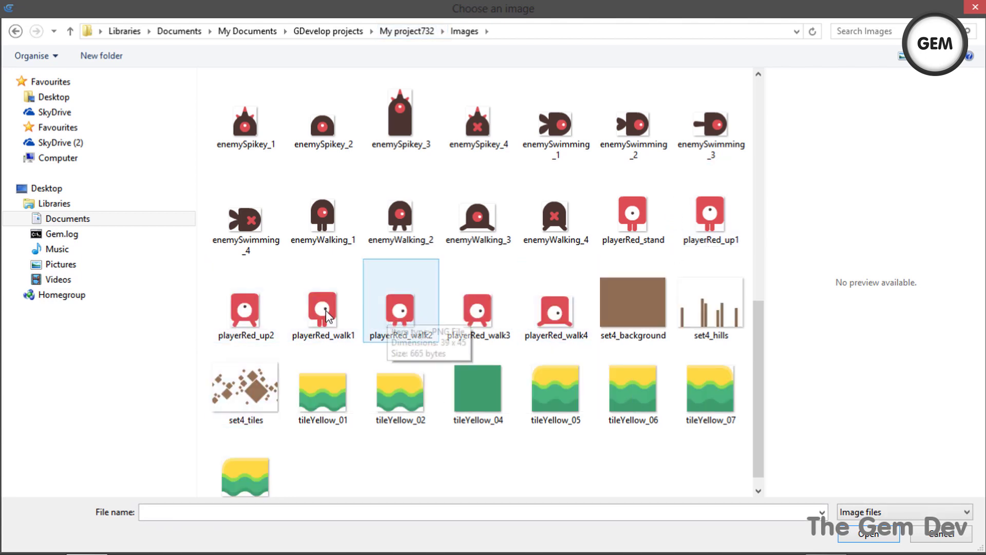
click(712, 213)
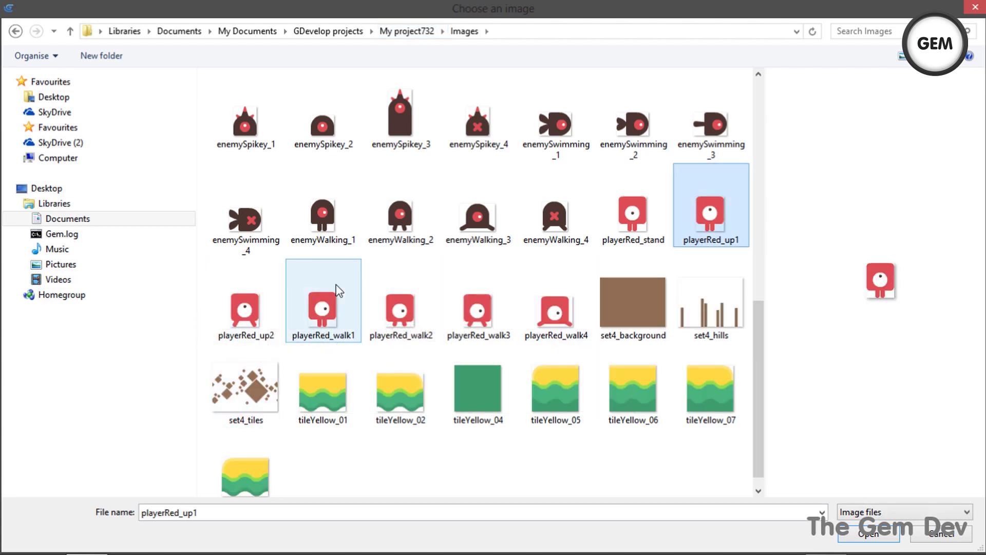
ctrl+click(244, 308)
click(869, 533)
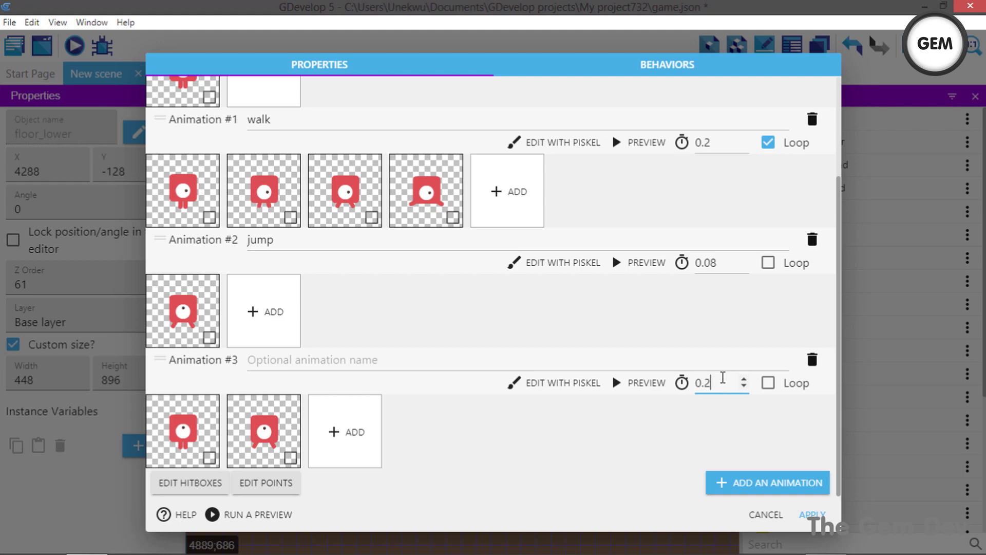
Turn on looping for the Player's Animation #3 and compare its playback in the animation preview before and after.
click(646, 381)
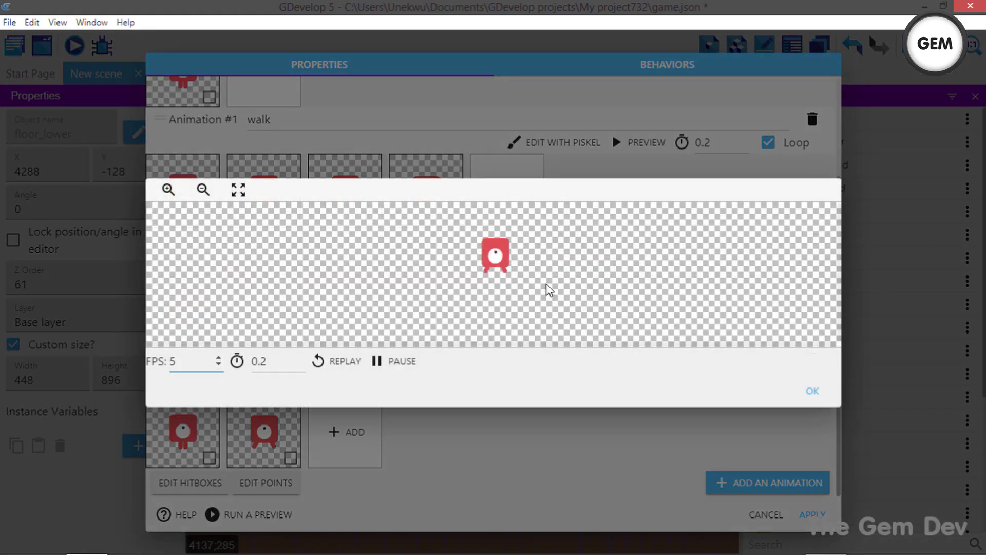
click(812, 391)
click(769, 384)
click(636, 390)
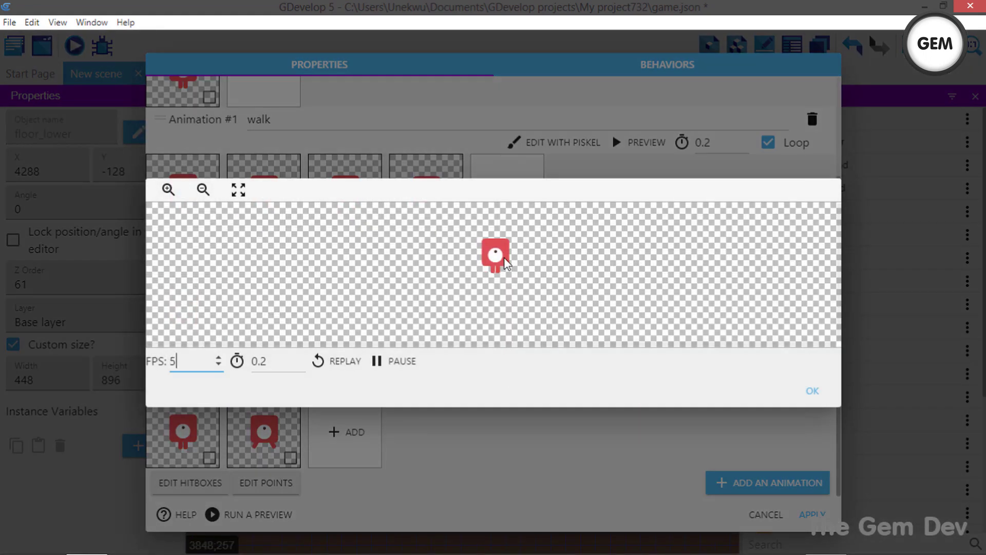
click(810, 391)
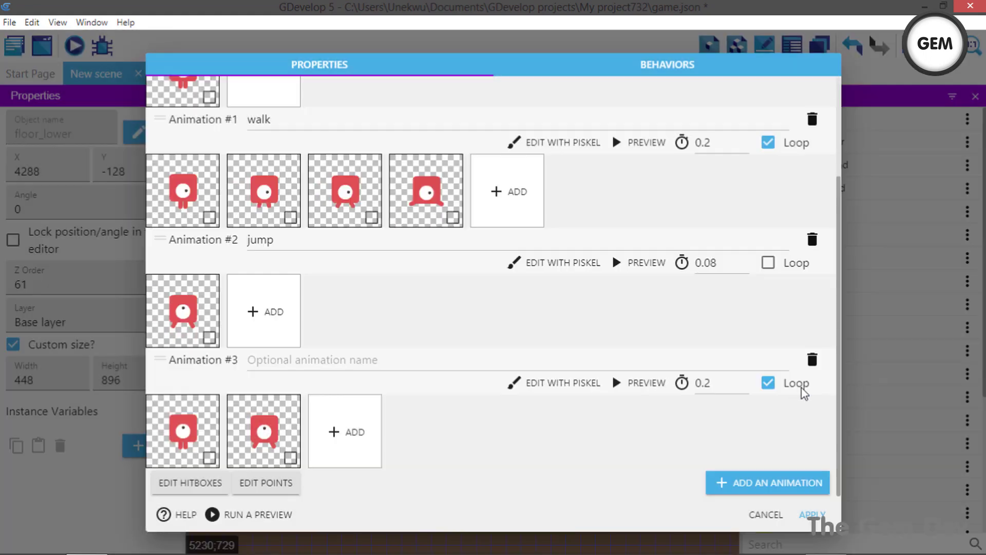
Name the Player's Animation #3 climb, apply the object changes, and clear the selection in the scene.
click(411, 361)
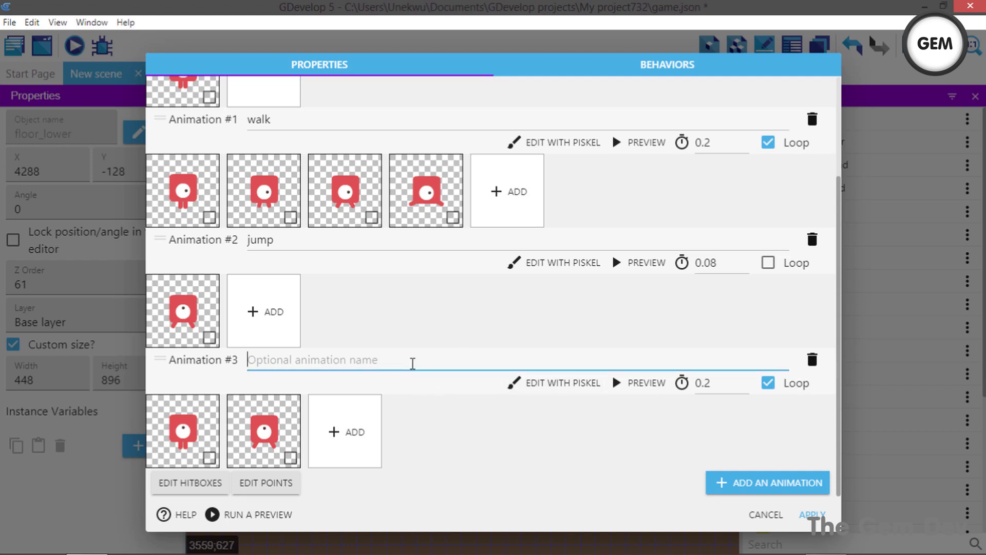
text(climb)
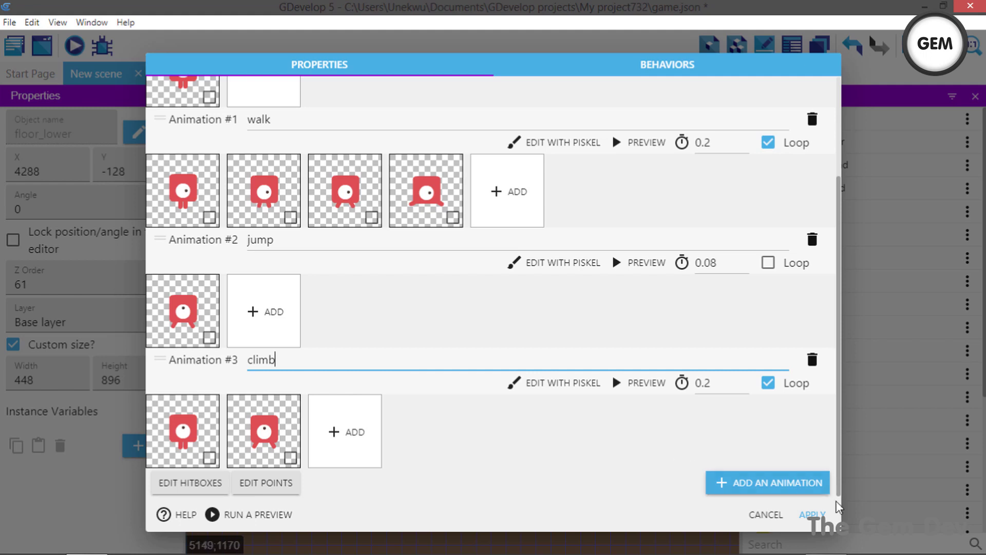
click(804, 515)
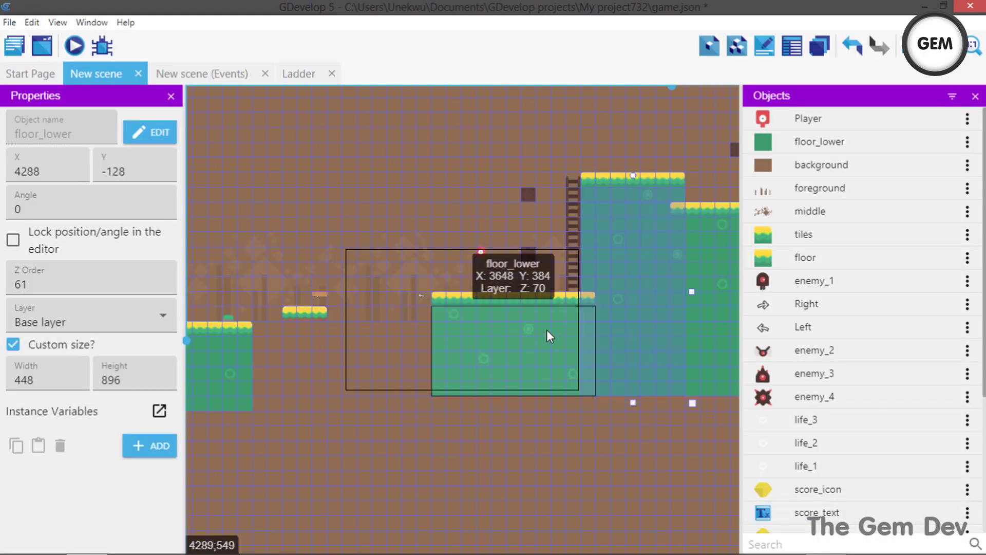
click(390, 303)
scroll(494, 192, up, 2)
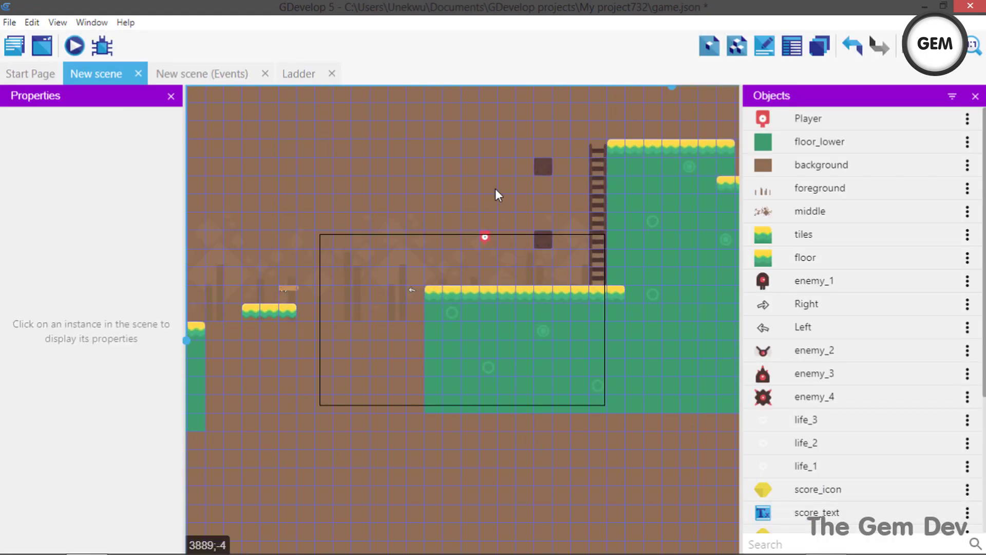
In the Ladder events, add an action to the Player and ladder collision event that changes the Player's animation by name to "climb".
click(291, 72)
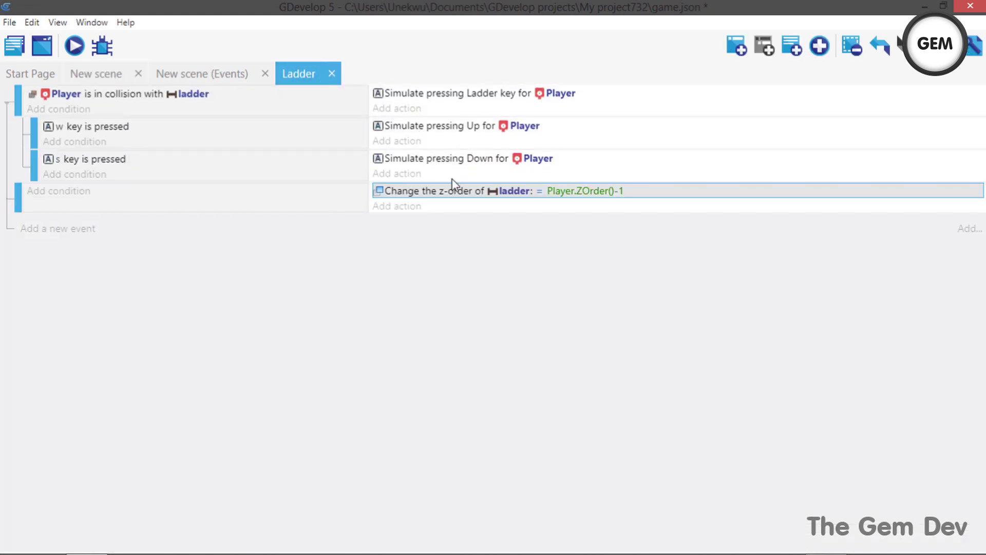
click(396, 108)
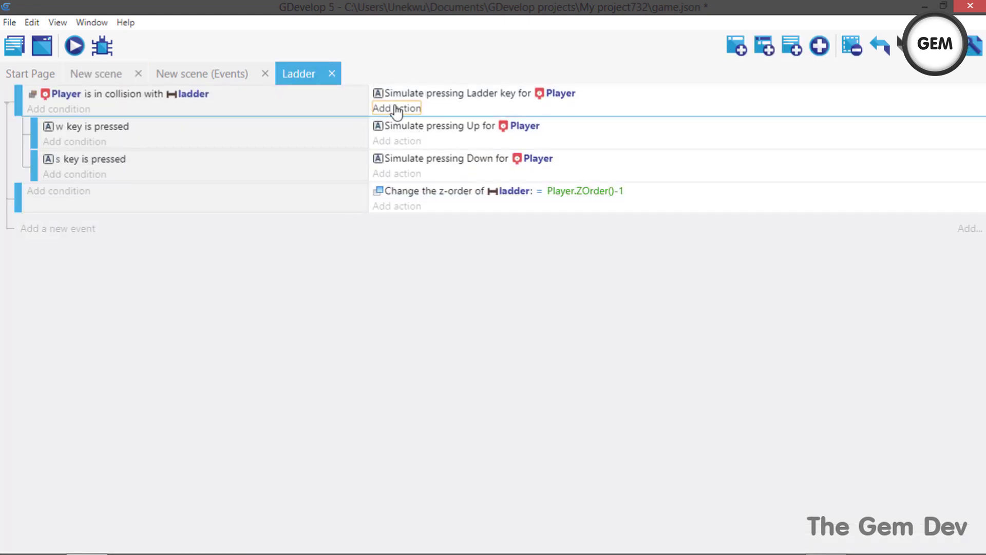
click(395, 108)
scroll(186, 267, down, 6)
scroll(183, 154, up, 6)
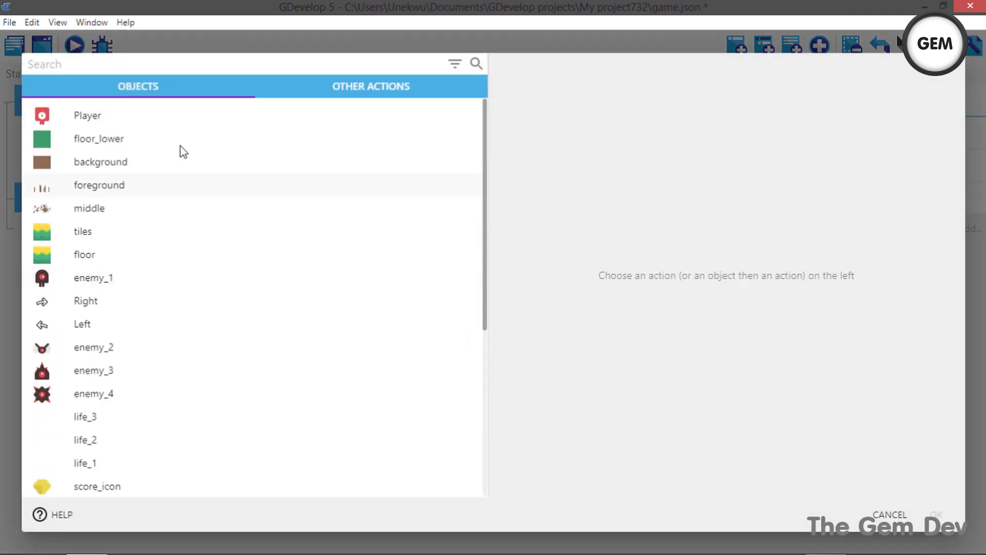
click(364, 116)
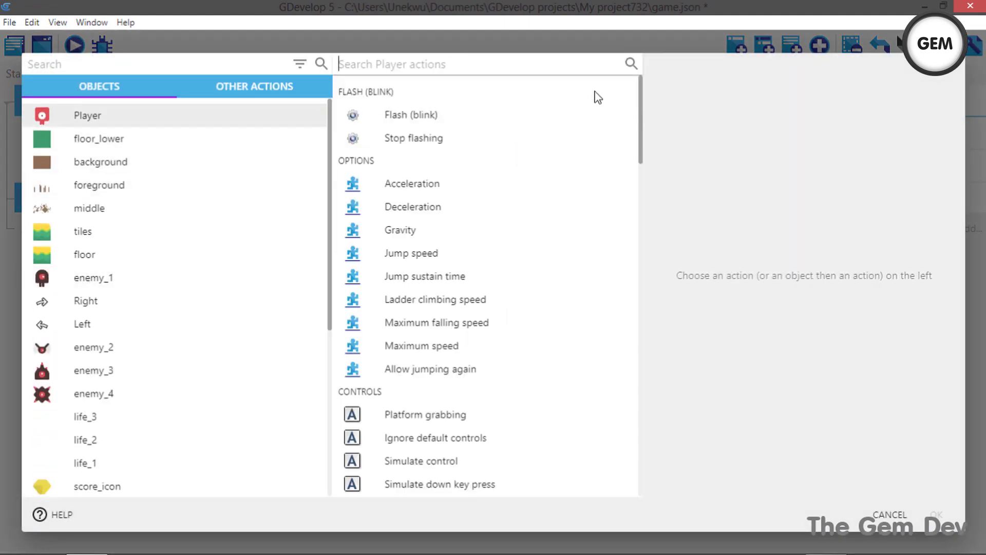
text(anim)
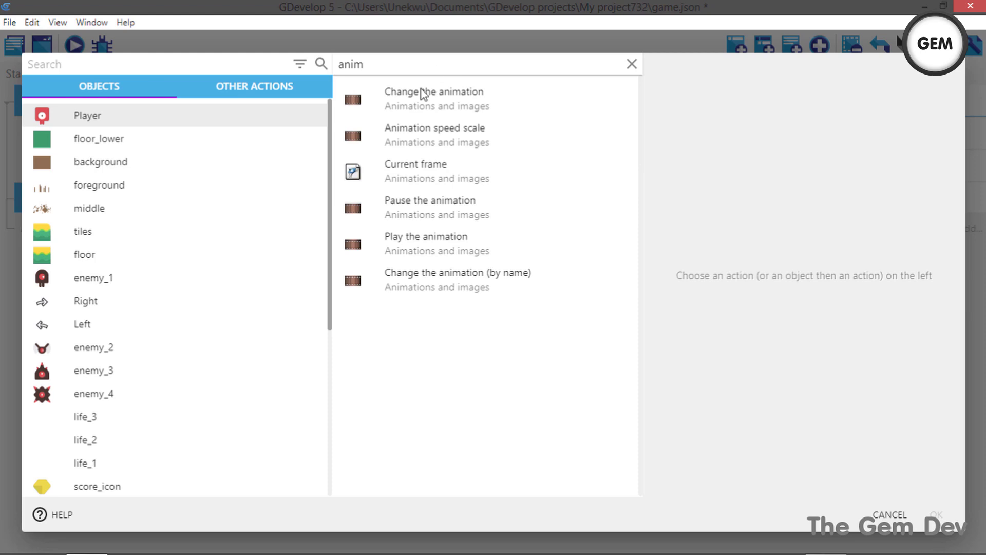
click(416, 279)
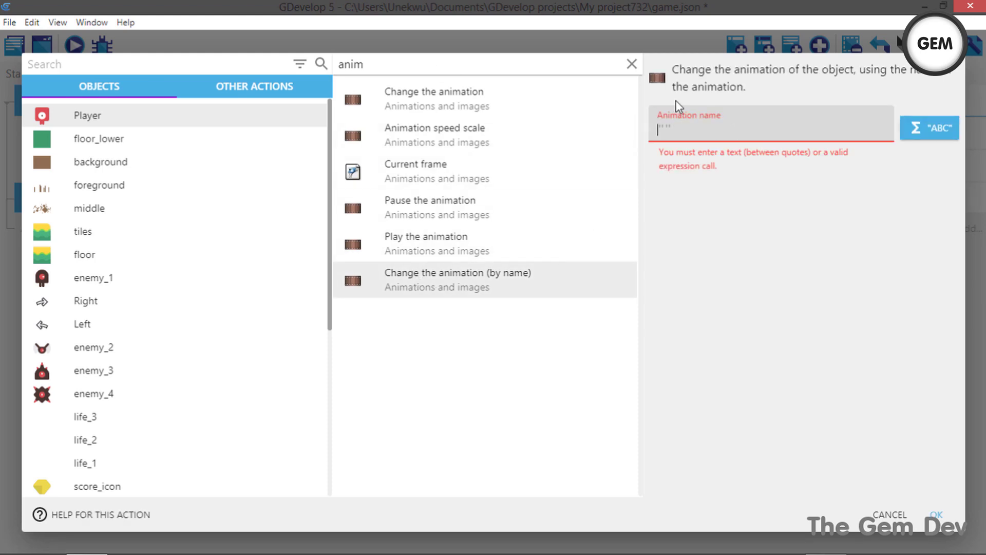
text("")
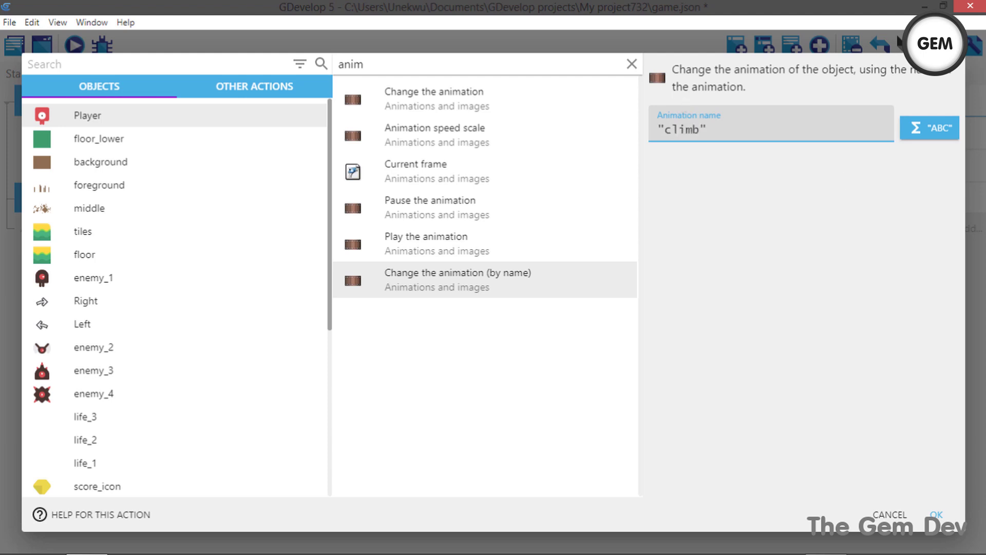
click(936, 514)
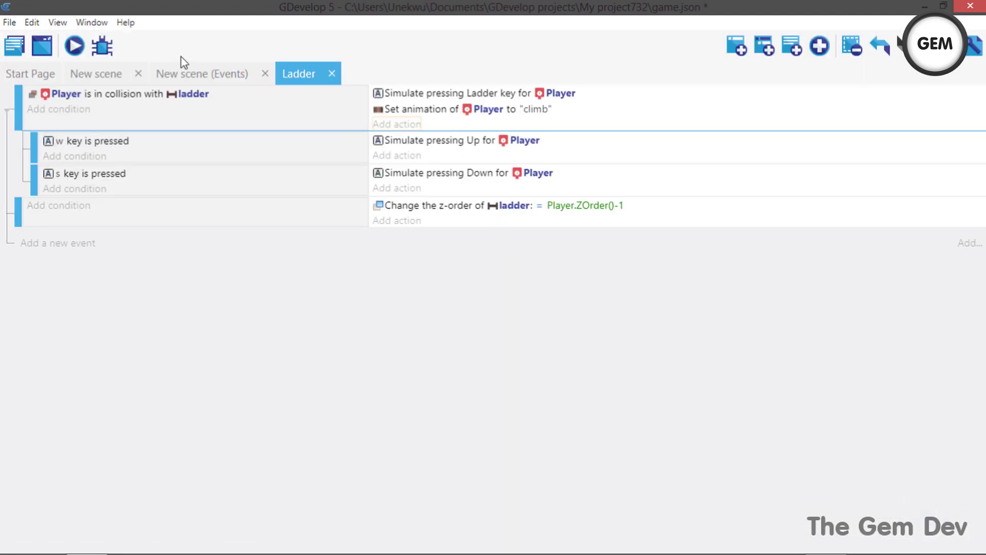
Preview the game, move the Player on and off the ladder to check the climb animation, and close the preview.
click(74, 47)
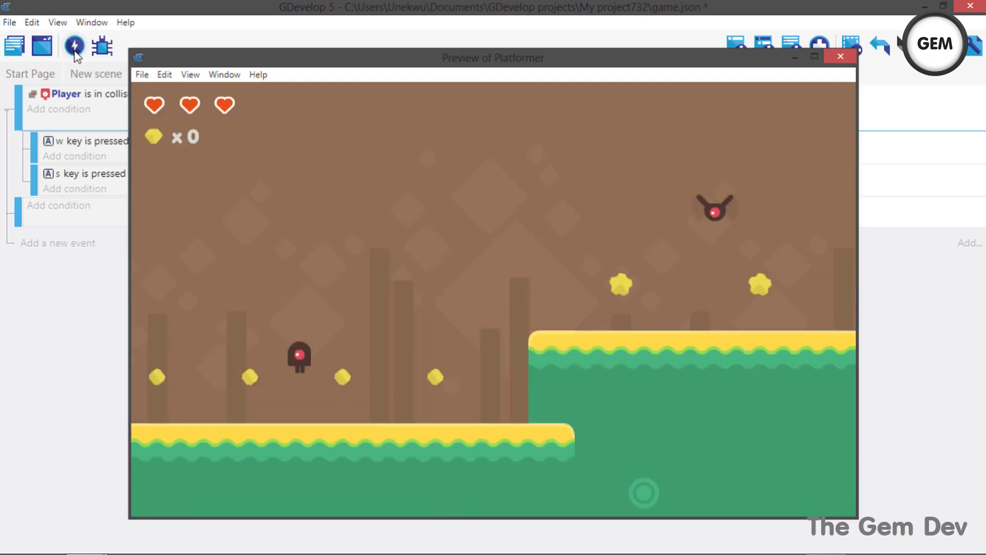
key(Right)
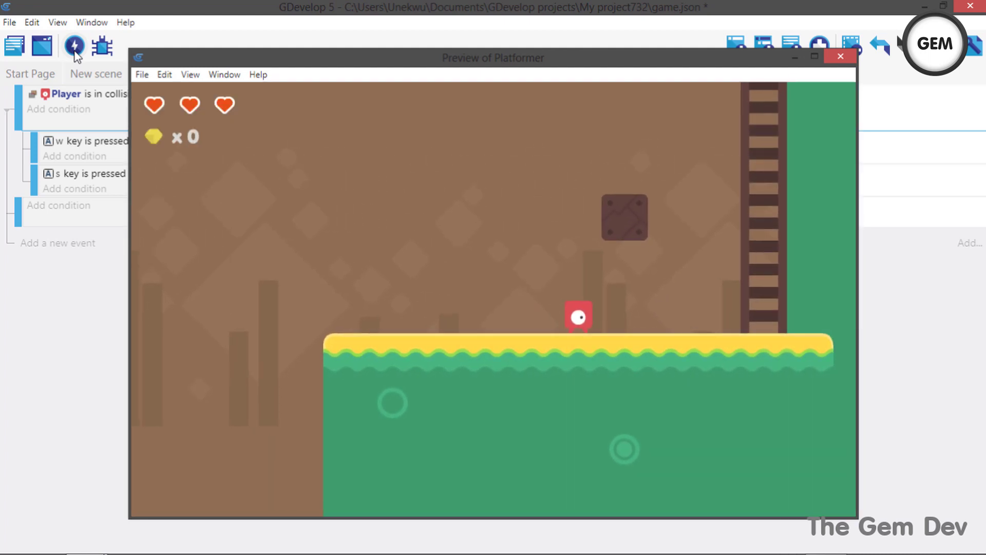
key(w)
key(w)
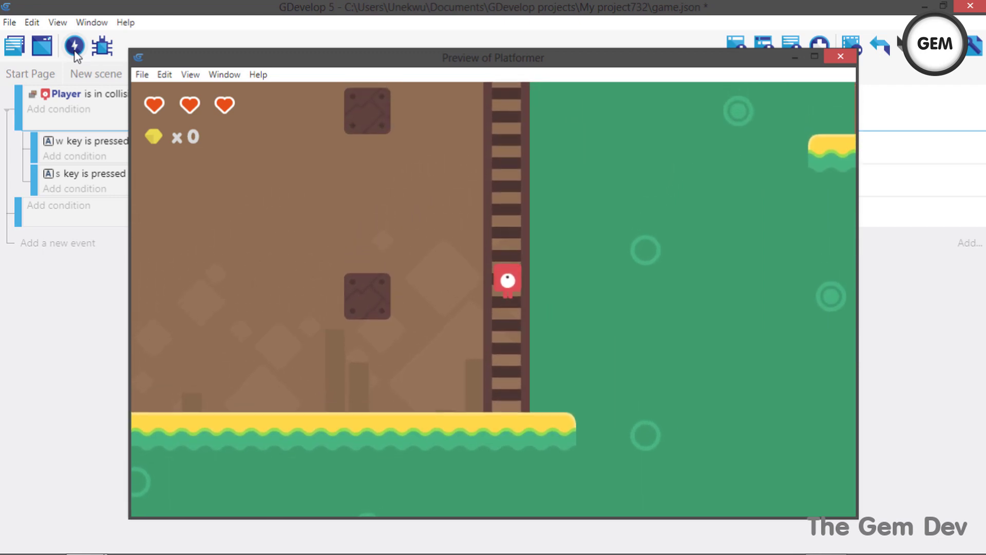
key(Left)
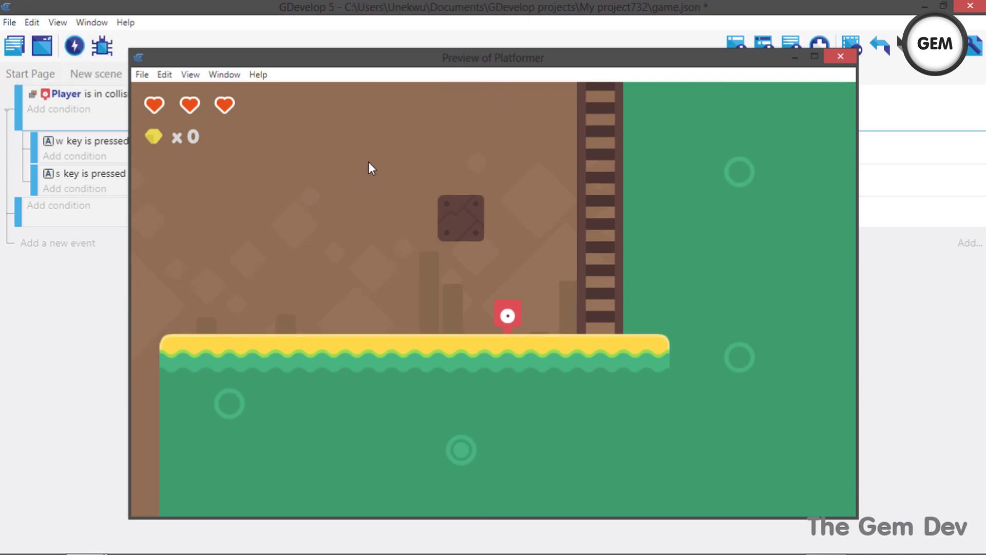
key(Right)
key(Up)
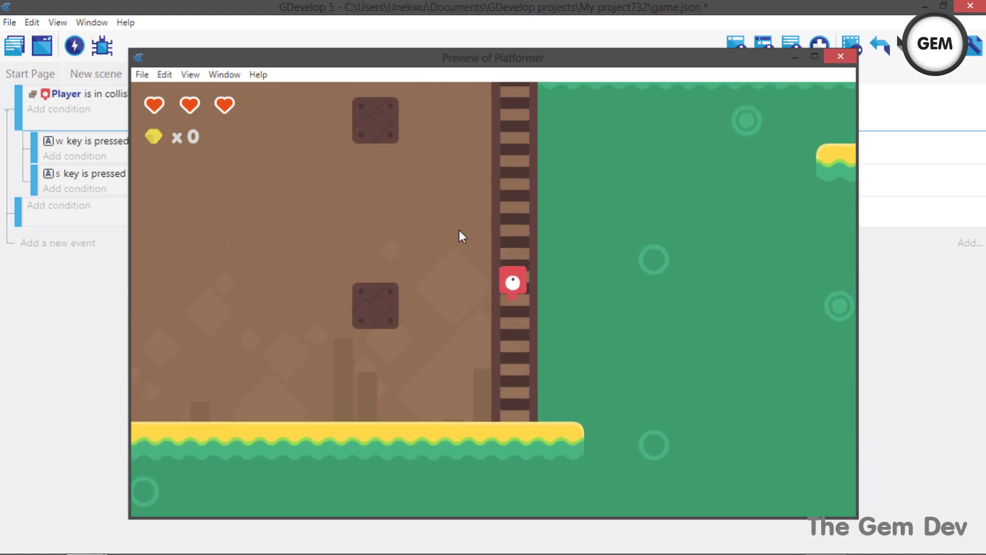
click(827, 53)
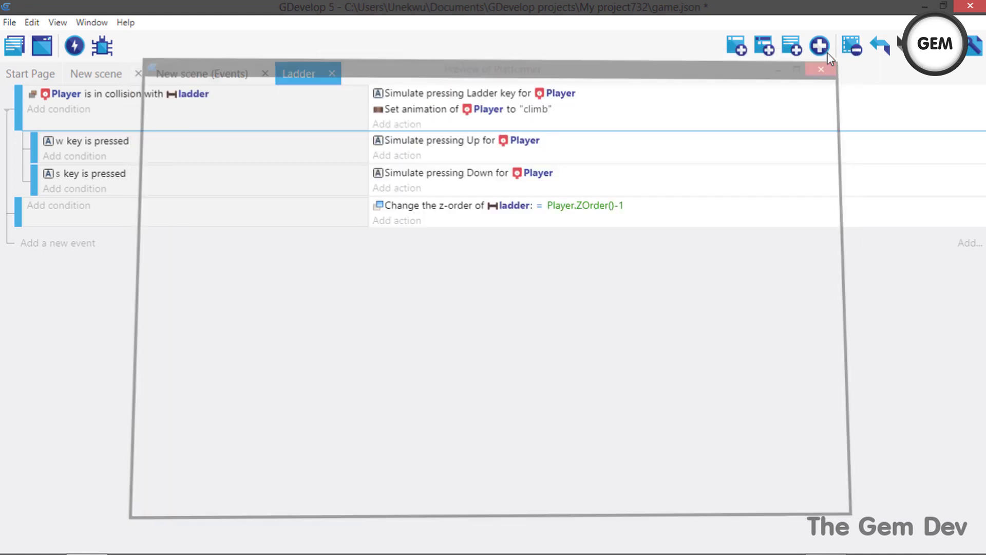
In New scene (Events), add an inverted Player collision with ladder condition to the event that sets the "idle" animation.
click(192, 67)
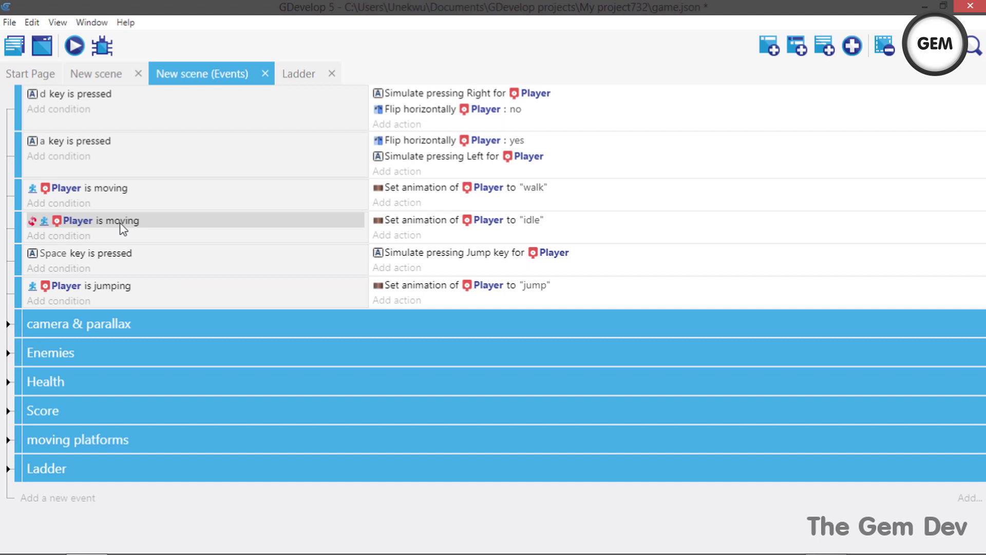
click(66, 236)
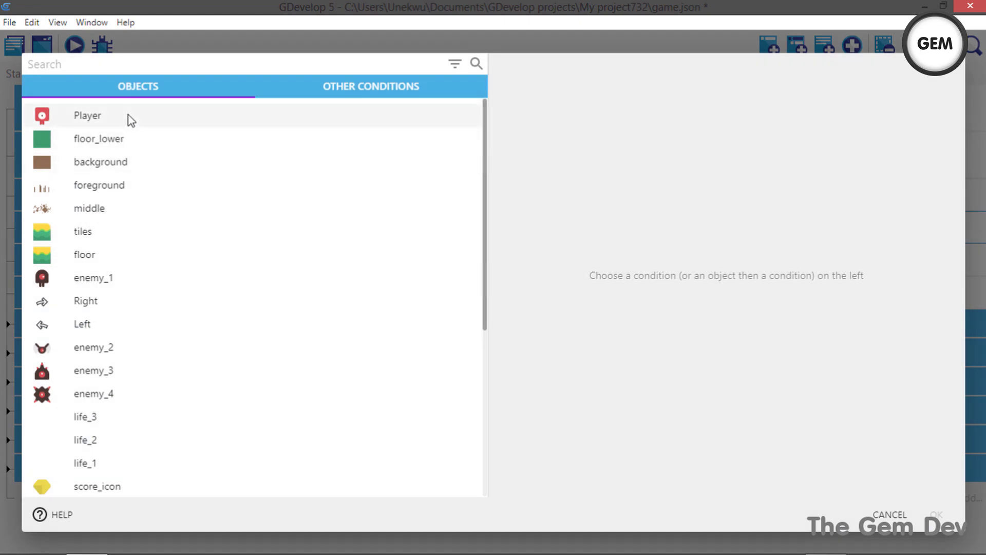
click(411, 115)
text(col)
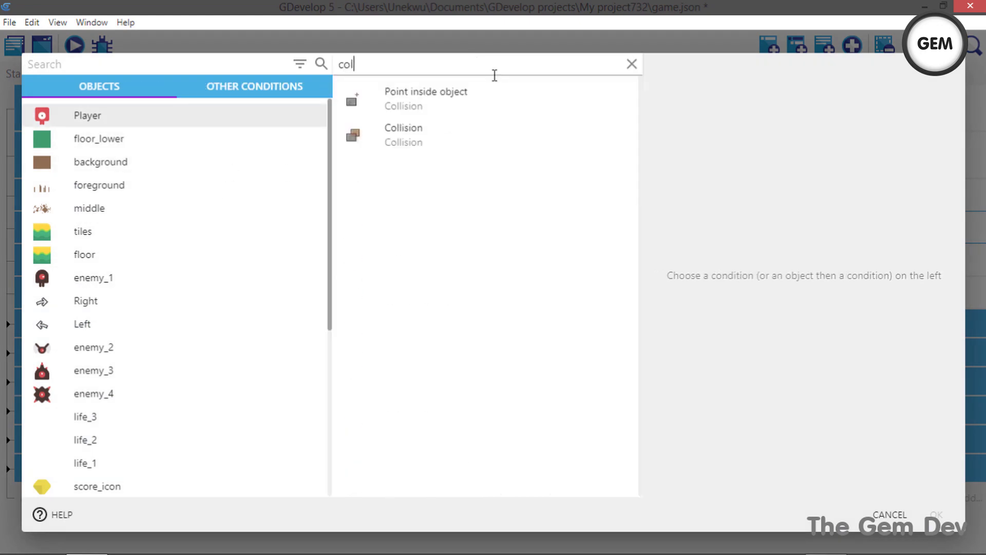
click(462, 141)
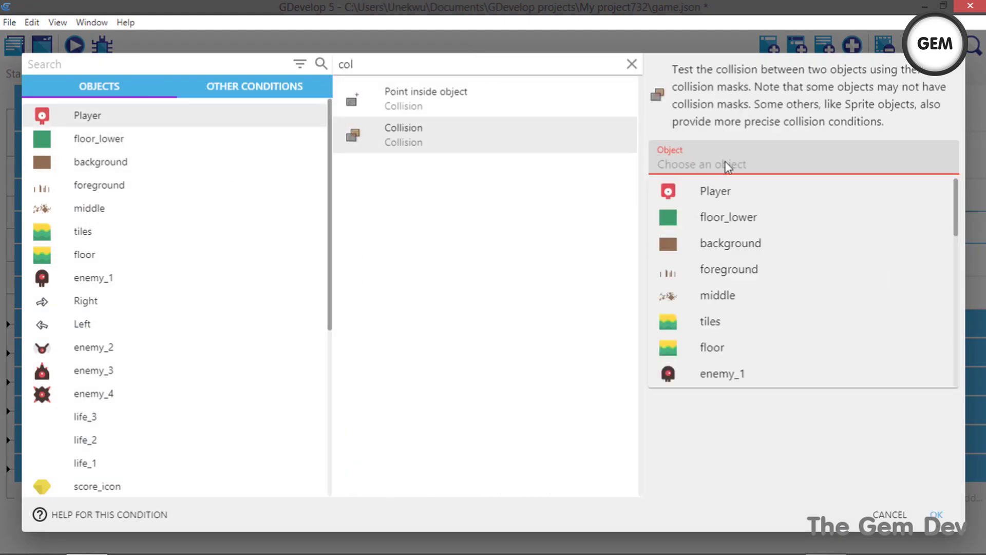
click(742, 202)
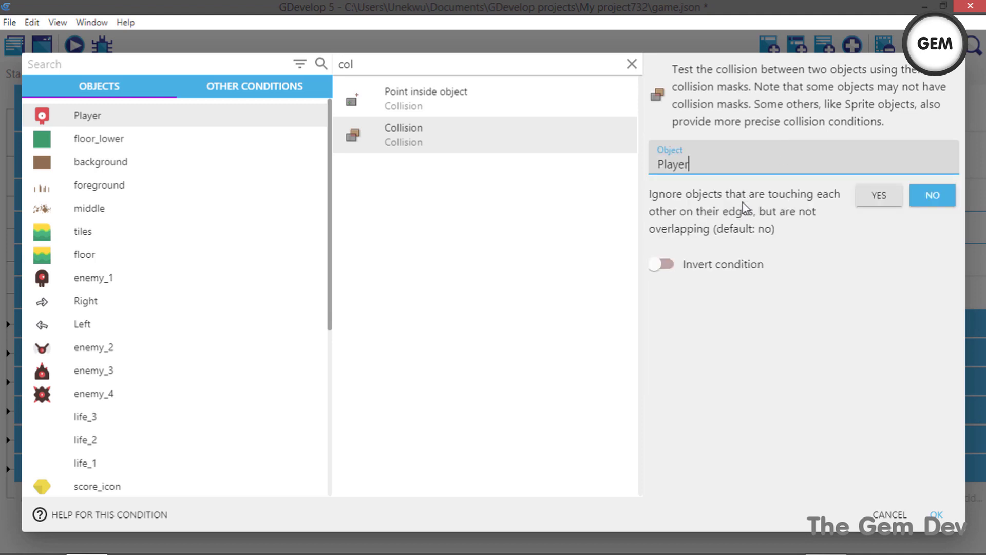
click(730, 141)
text(lad)
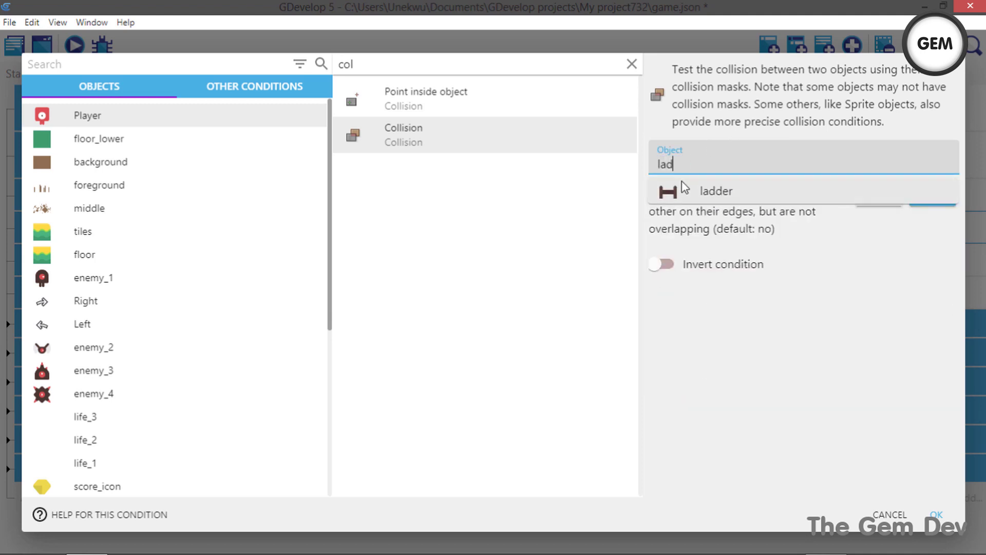
click(680, 193)
click(664, 265)
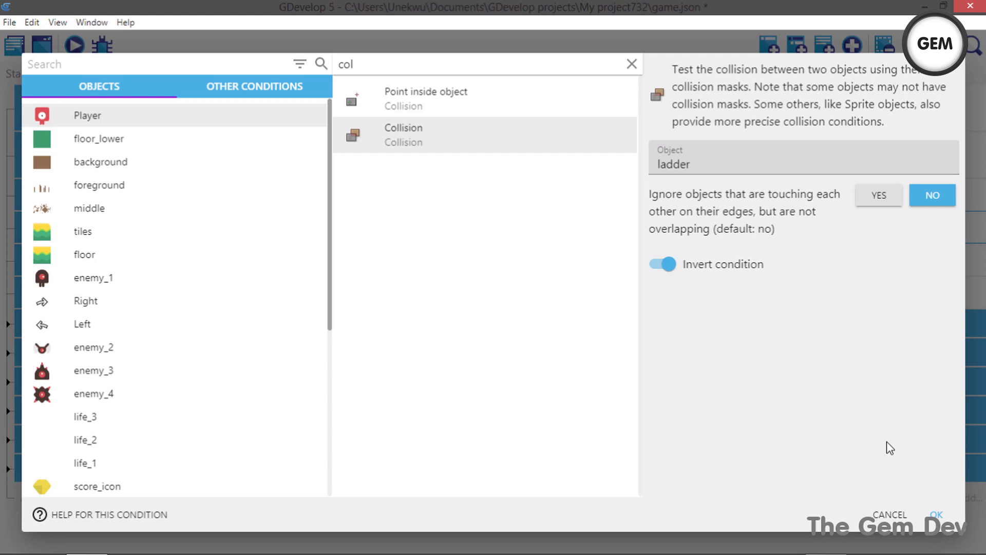
click(940, 515)
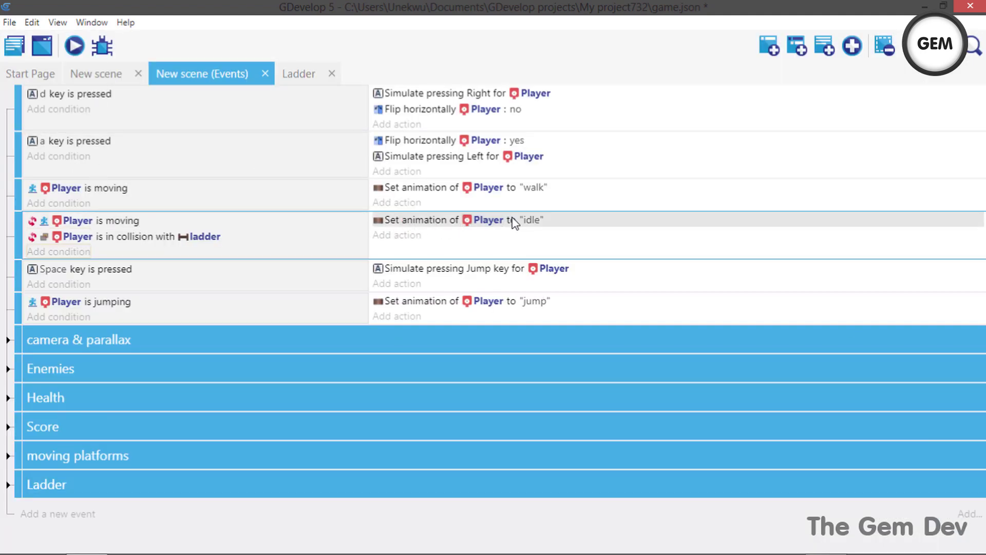
Preview the game again, test the Player's animation while climbing, leaving and re-entering the ladder, and close the preview.
key(alt)
click(74, 46)
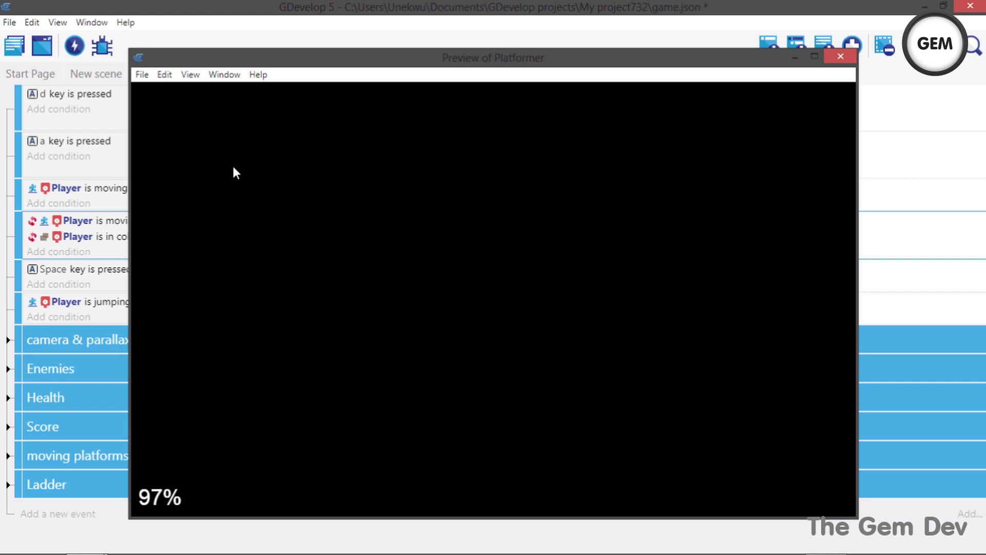
key(d)
key(Up)
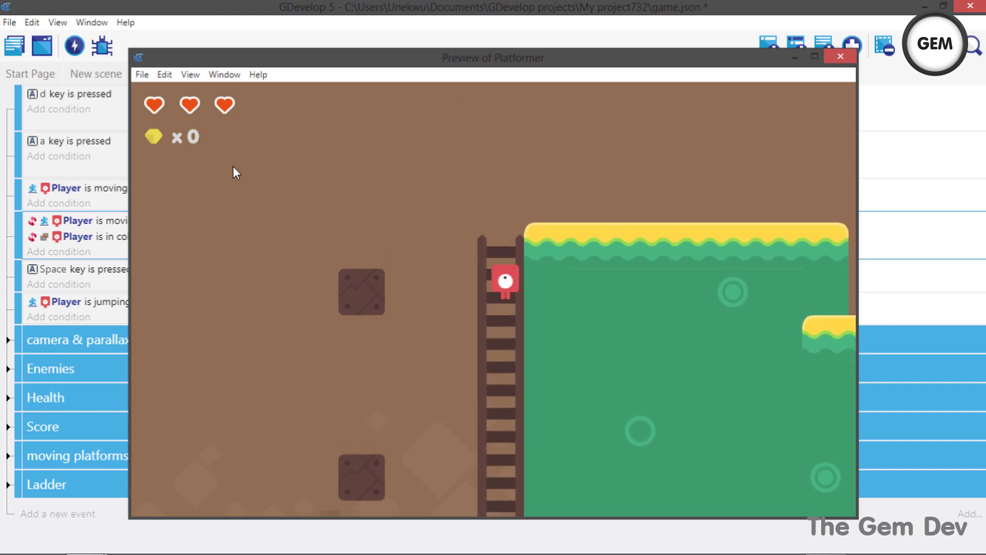
key(a)
key(a)
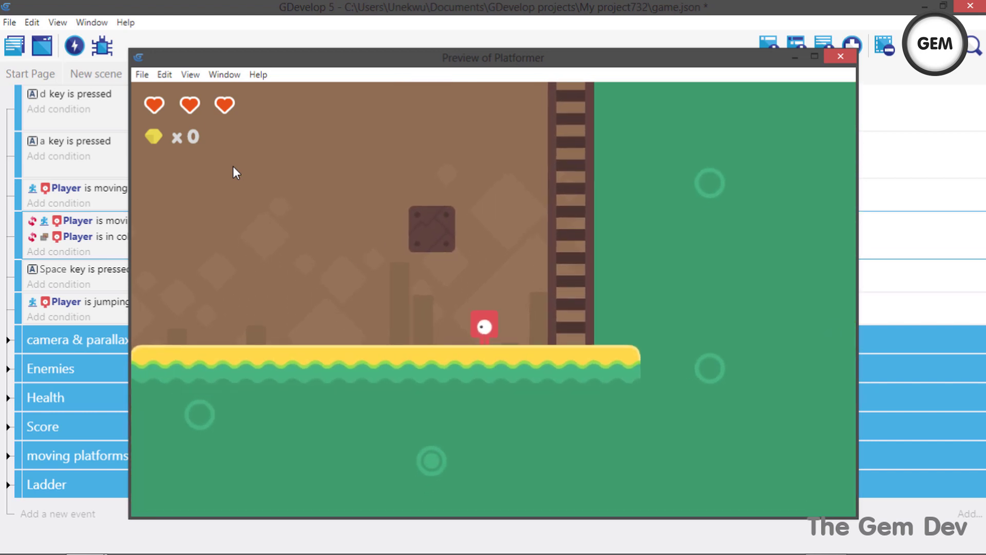
key(d)
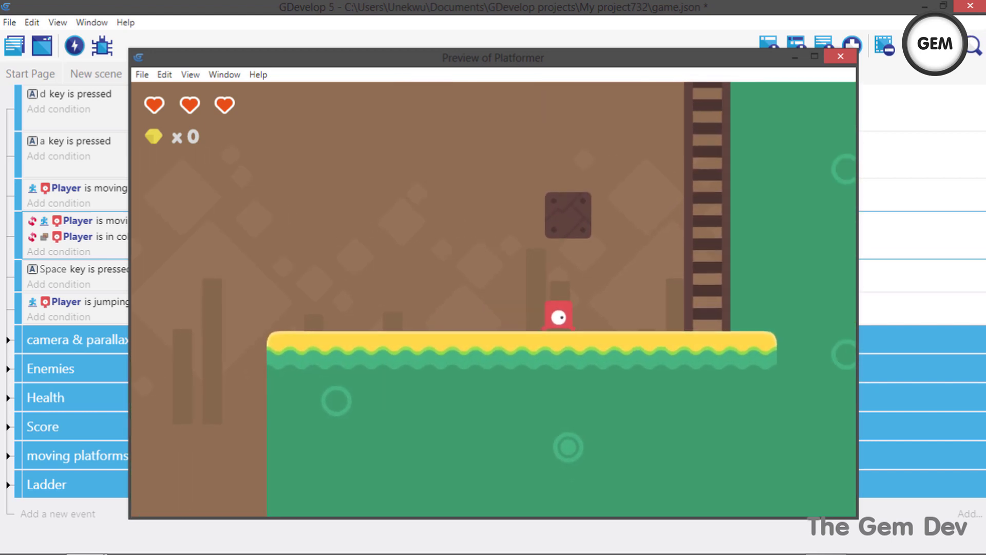
key(d)
key(Up)
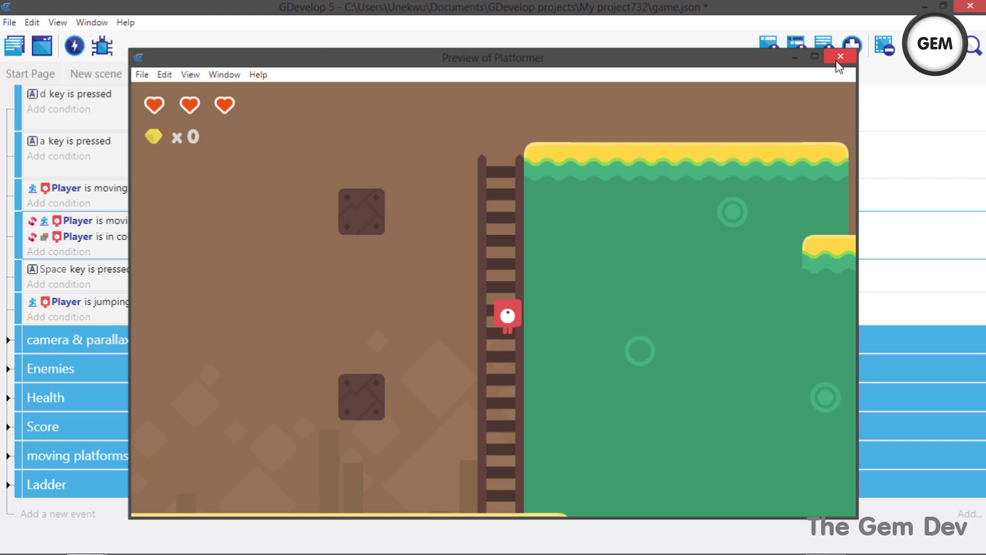
click(840, 58)
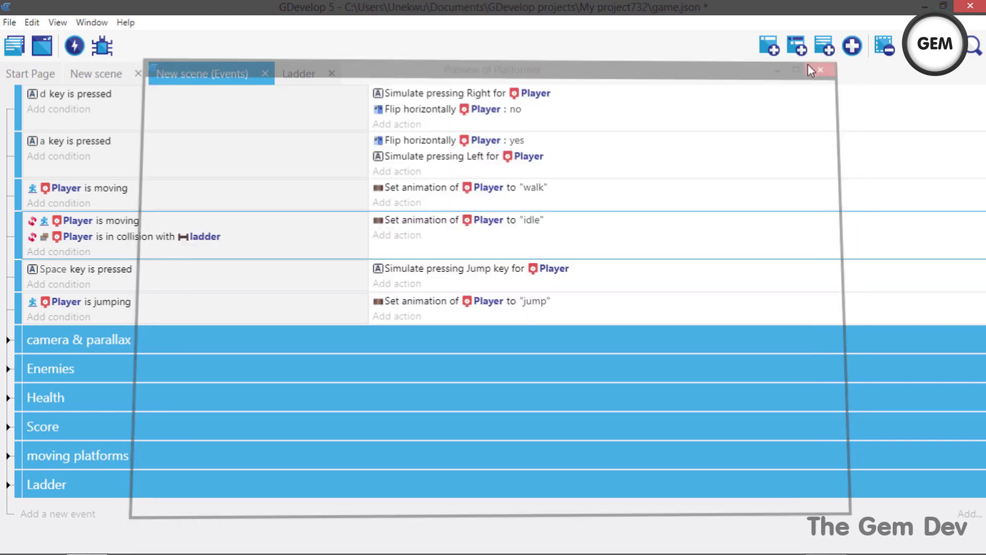
In the Ladder events, insert an empty sub-event below the s key sub-event of the Player and ladder collision event.
click(292, 79)
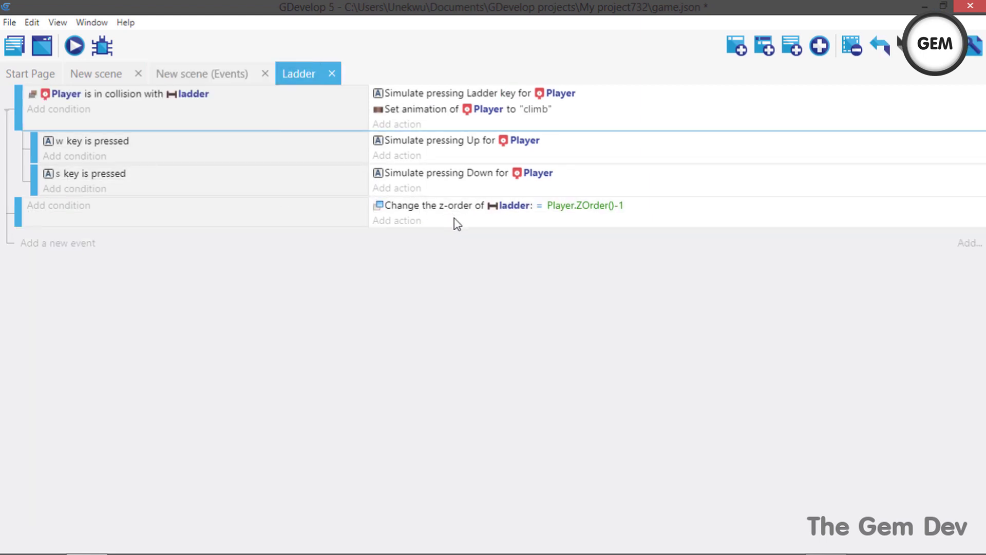
click(514, 180)
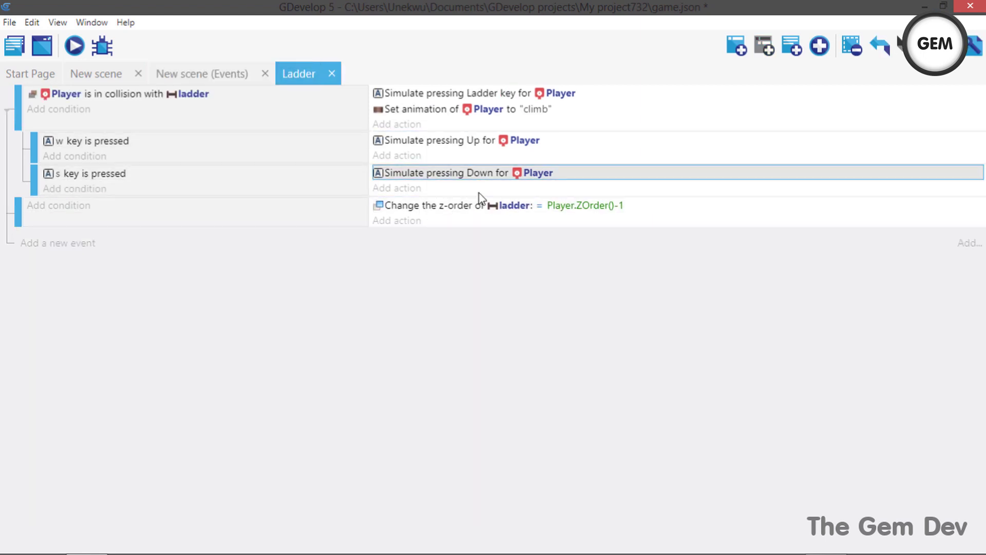
click(736, 46)
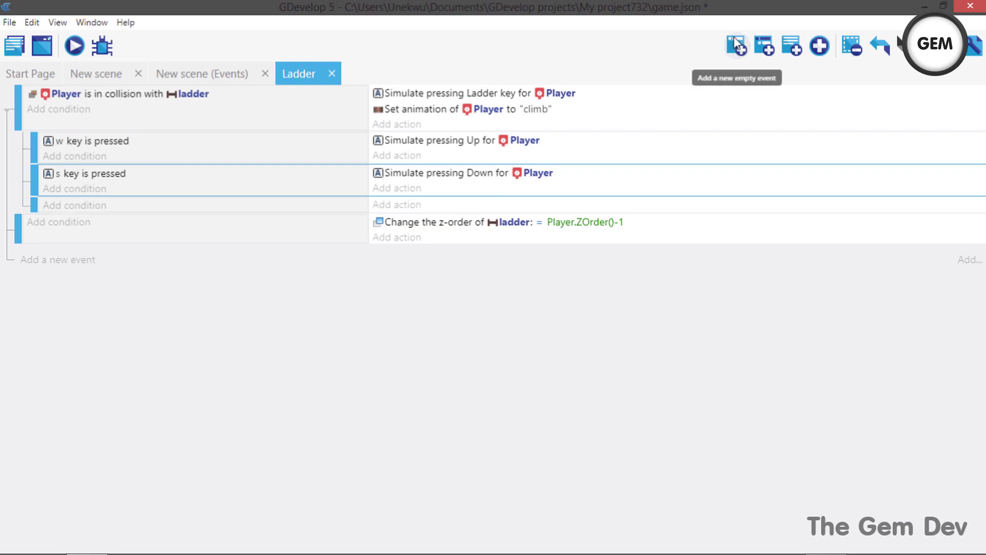
click(136, 122)
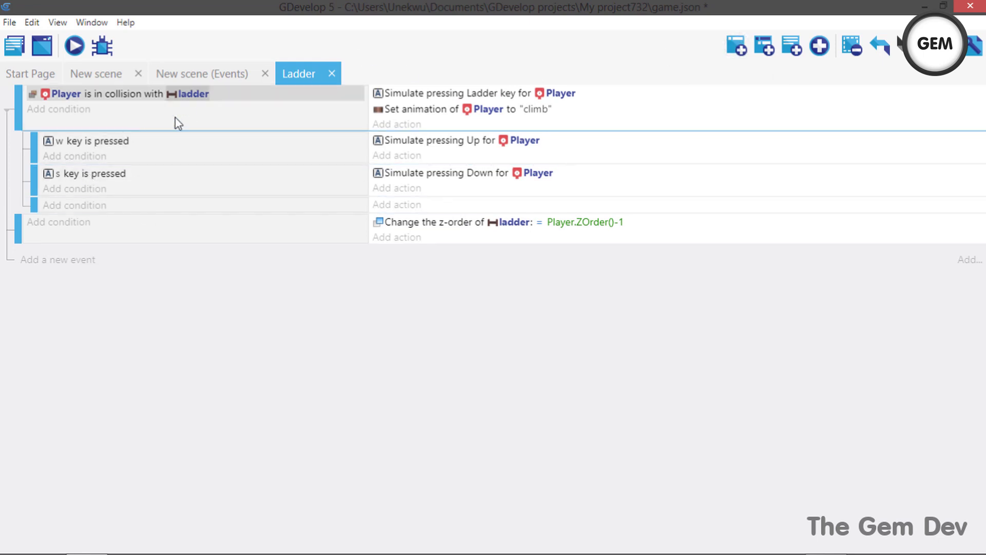
Add a Key pressed condition for the w key to the empty sub-event.
click(89, 208)
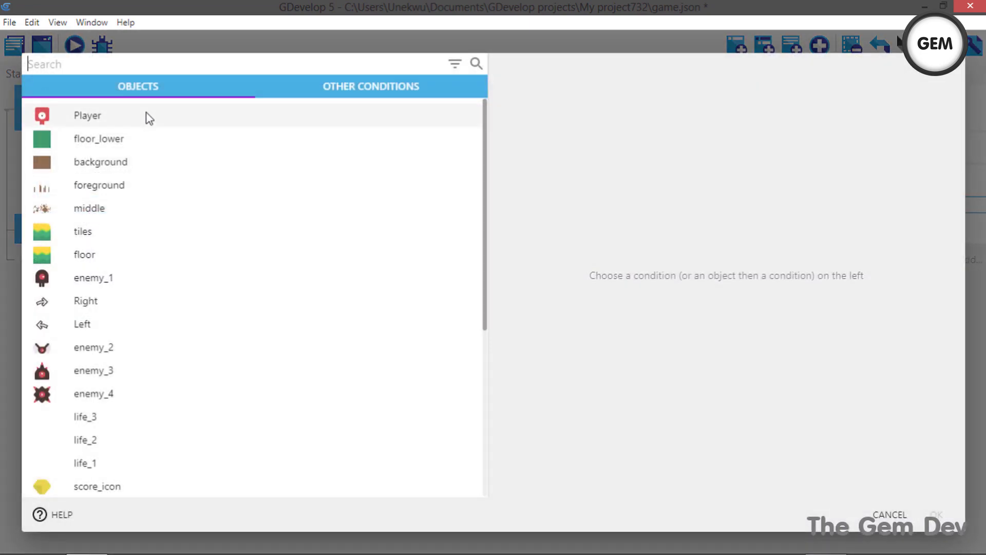
text(key)
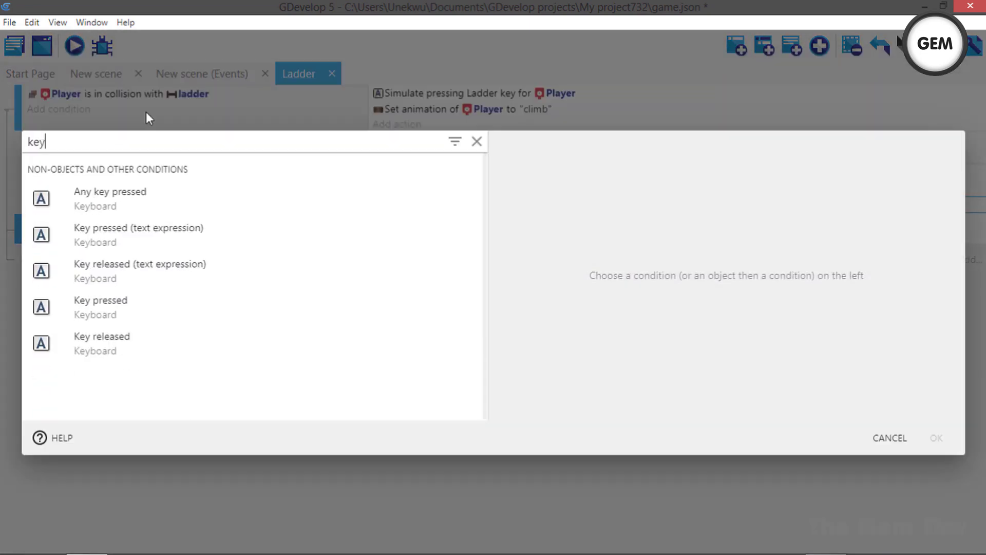
click(149, 315)
text(w)
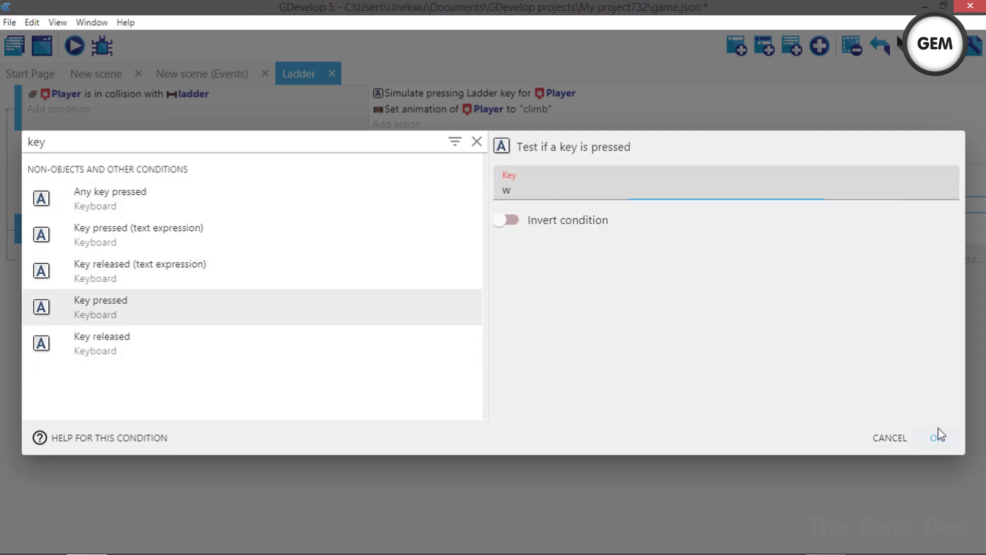
click(938, 437)
Add a second Key pressed condition for the s key to the same sub-event.
click(59, 222)
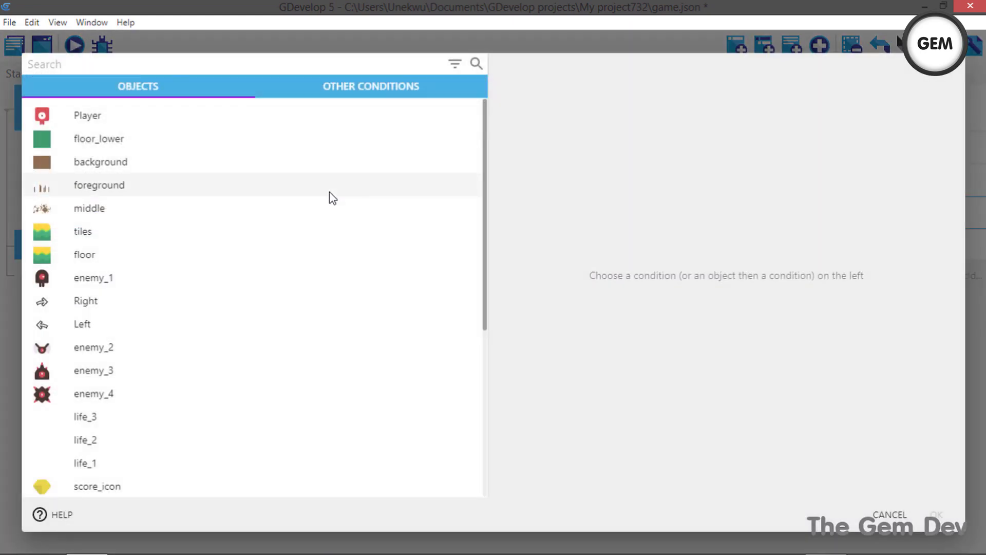
text(key)
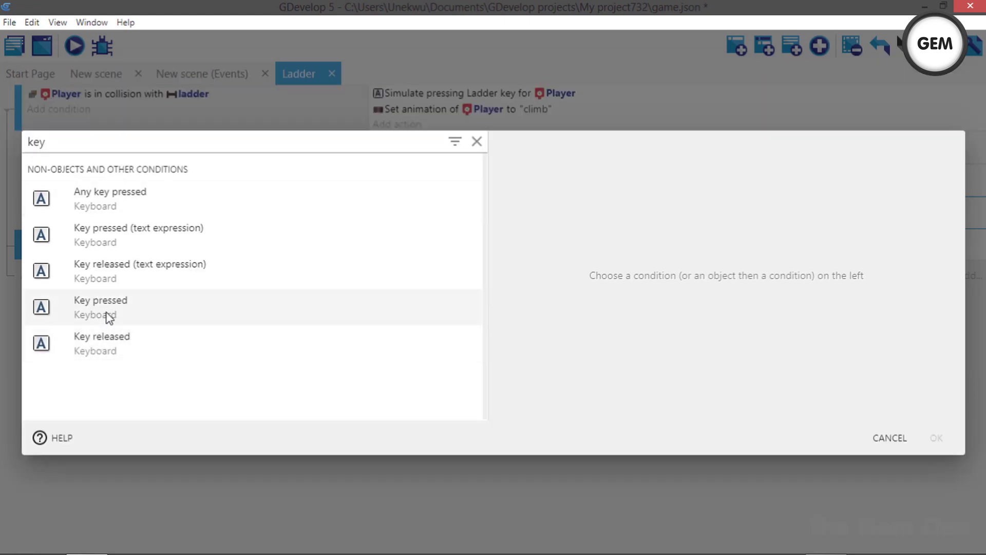
click(109, 314)
text(s)
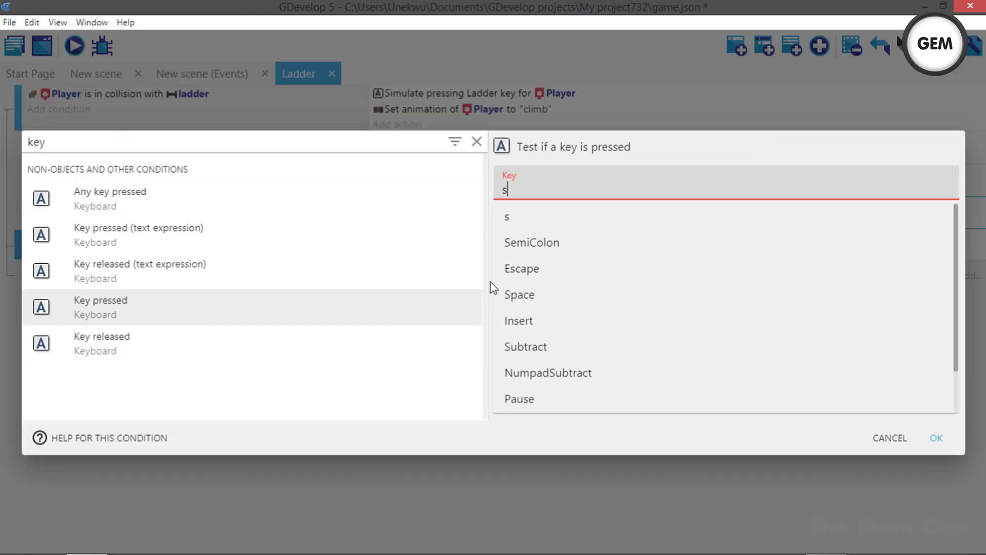
click(939, 438)
Invert both the w key and s key conditions in the last sub-event.
click(98, 205)
right_click(99, 205)
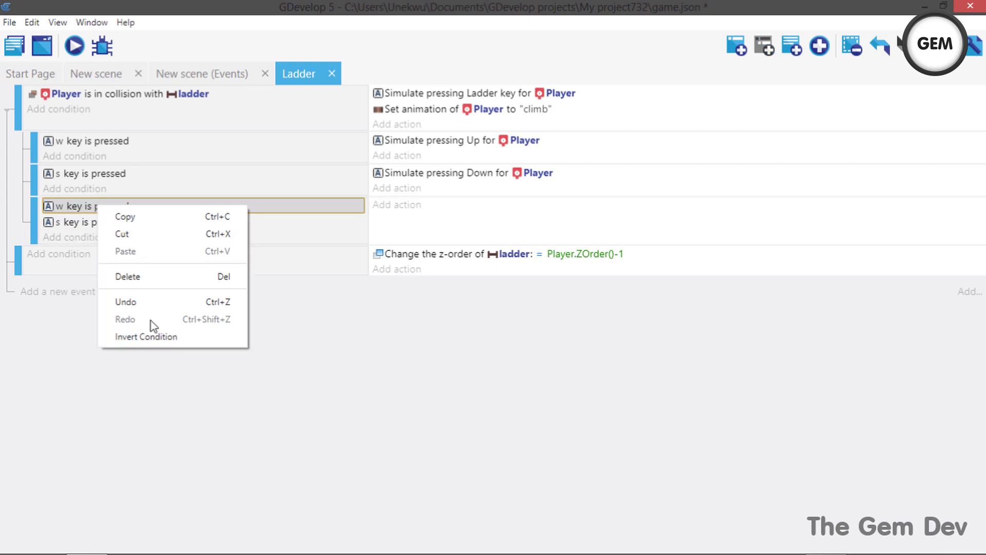
click(150, 337)
right_click(95, 226)
click(137, 354)
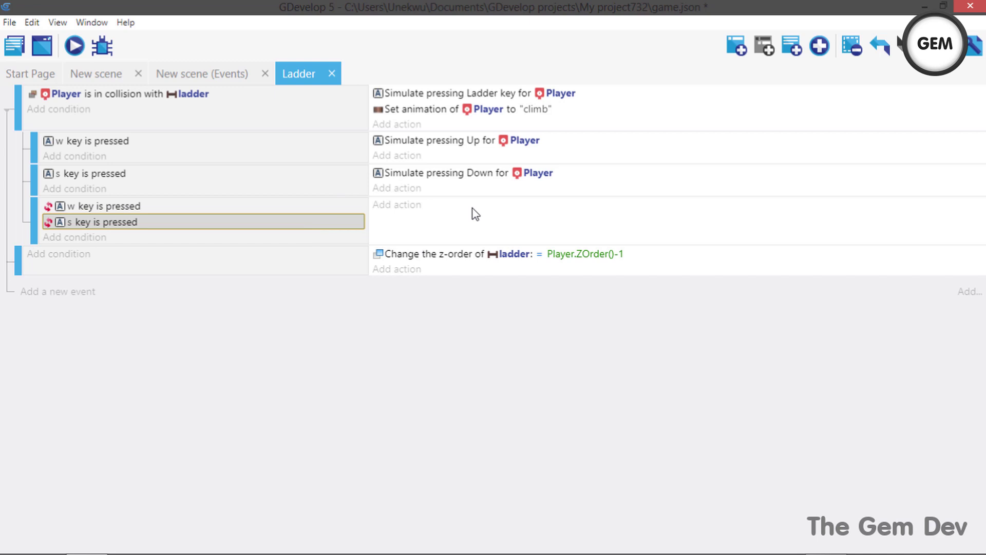
Add a "Pause the animation" action for the Player to the sub-event with the inverted key conditions.
click(414, 224)
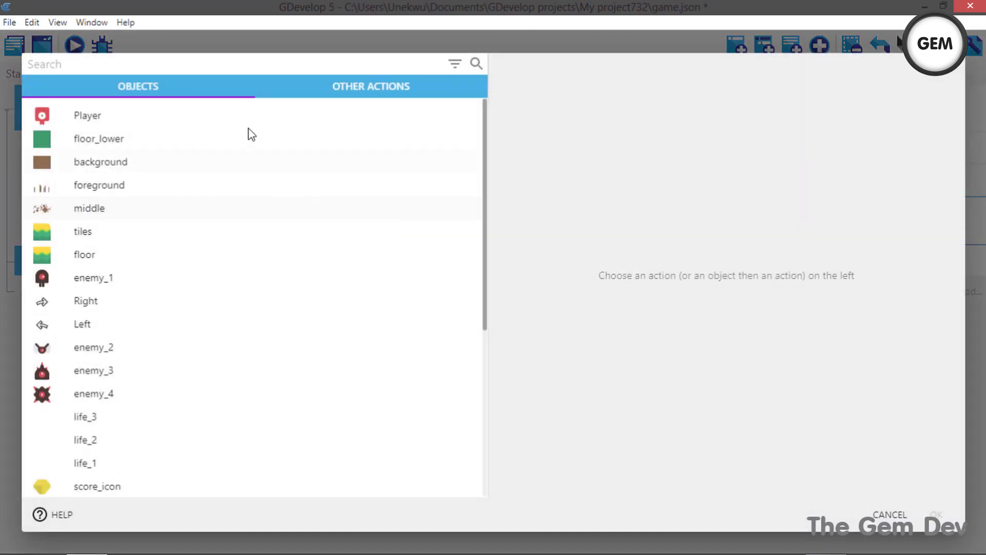
click(247, 120)
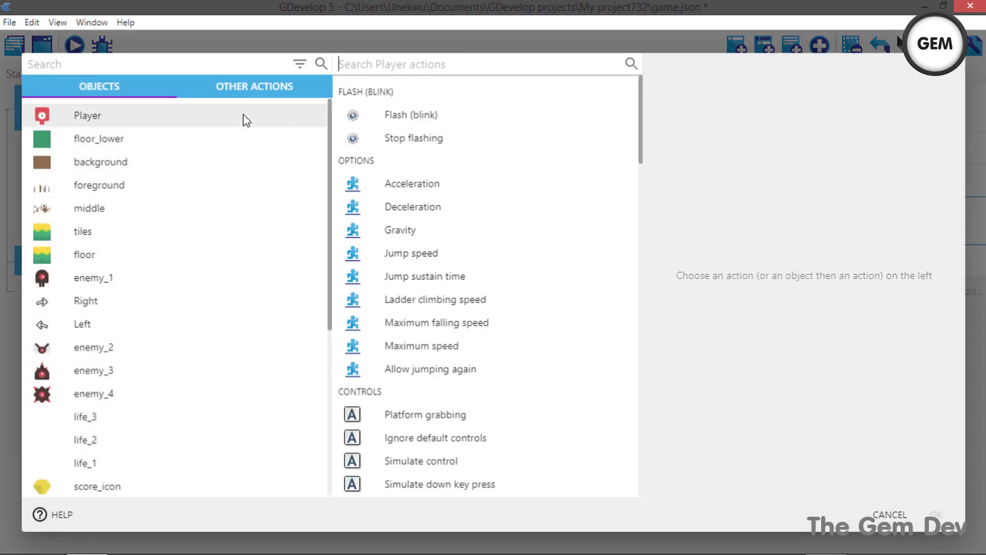
text(anim)
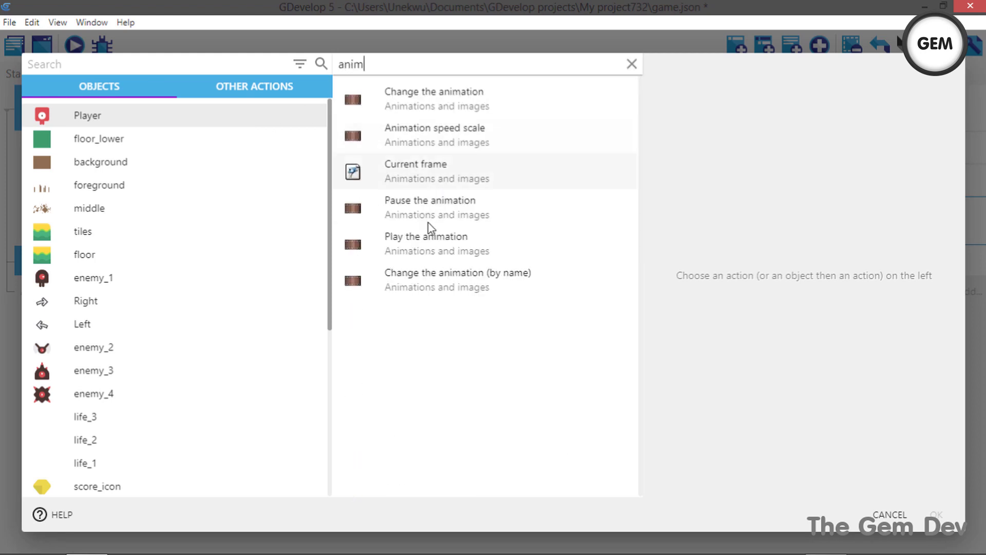
click(438, 196)
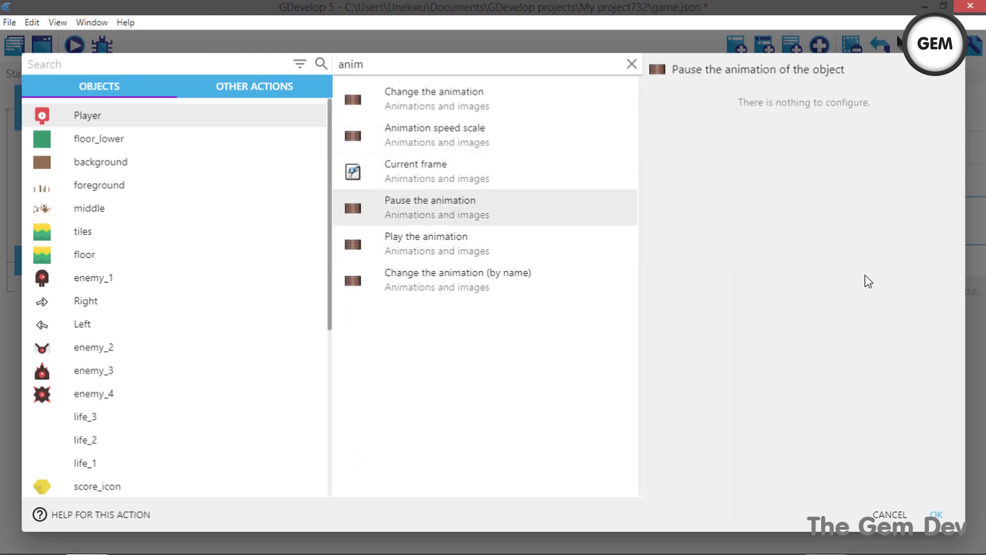
click(932, 514)
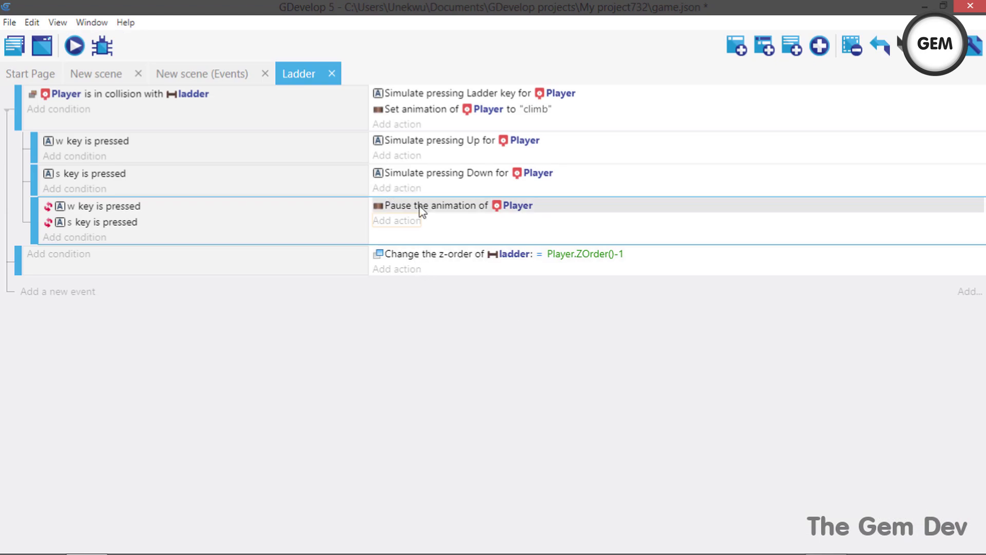
Add a "Play the animation" action for the Player to the Player and ladder collision event.
click(395, 124)
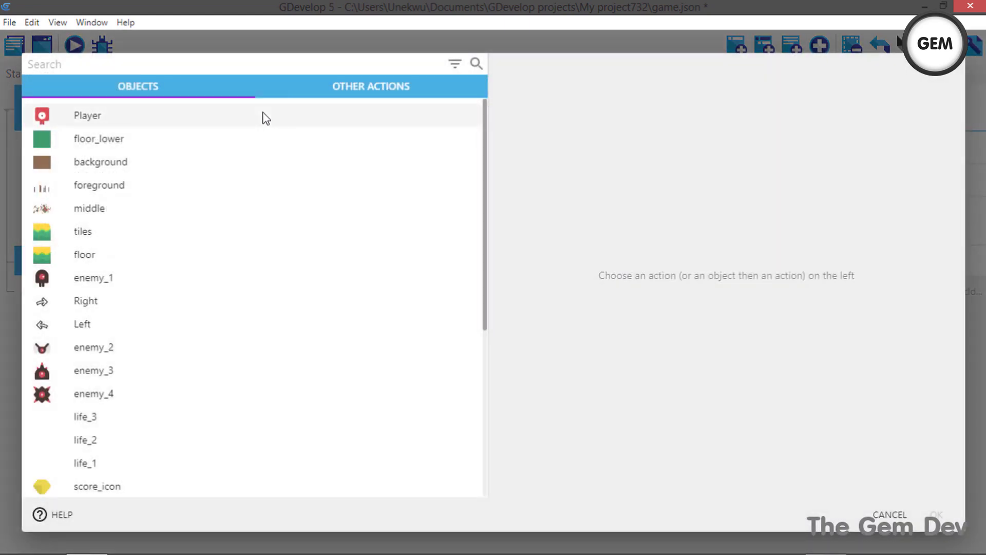
click(264, 115)
text(play)
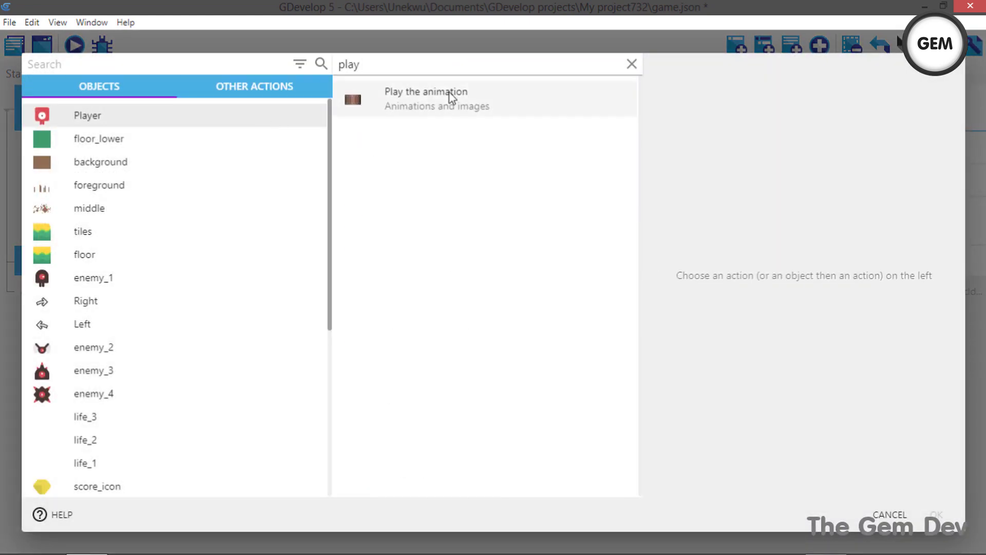
click(451, 98)
click(942, 513)
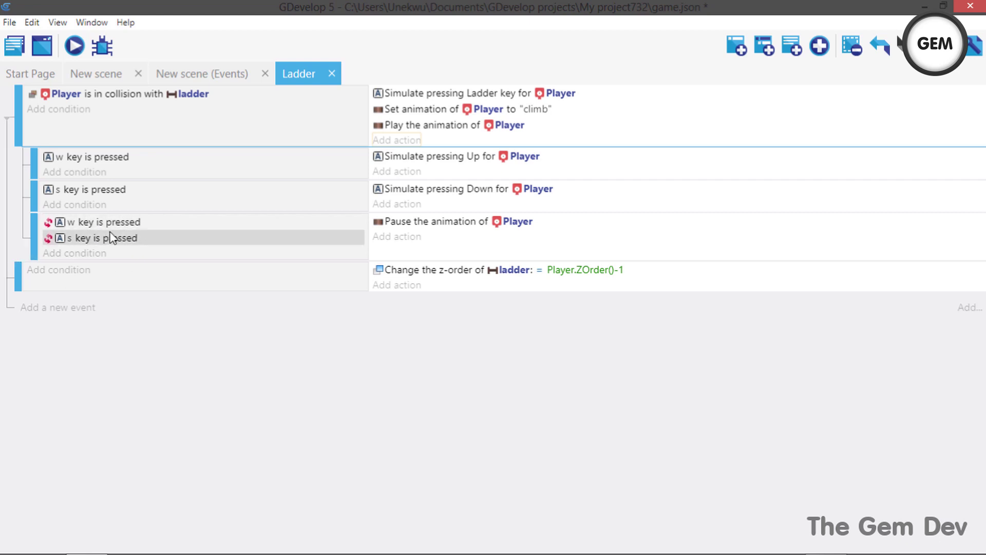
Preview the game and move the Player up and down the ladder with w and s to check the climb animation.
click(74, 48)
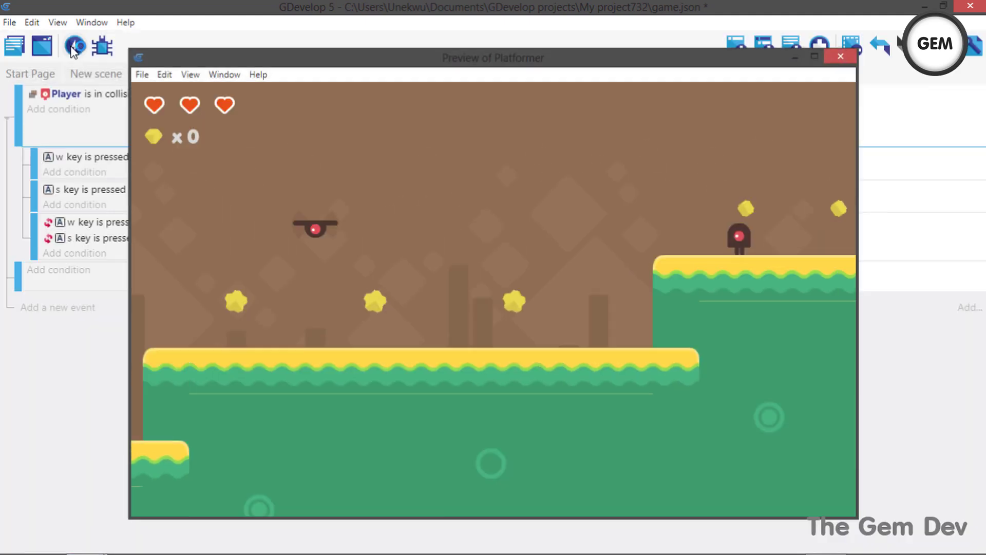
key(Right)
key(w)
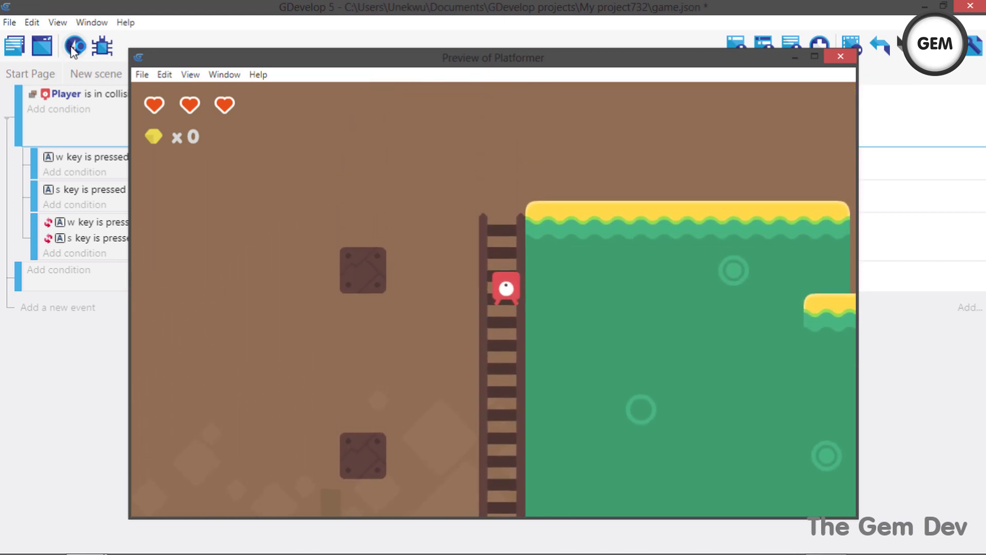
key(s)
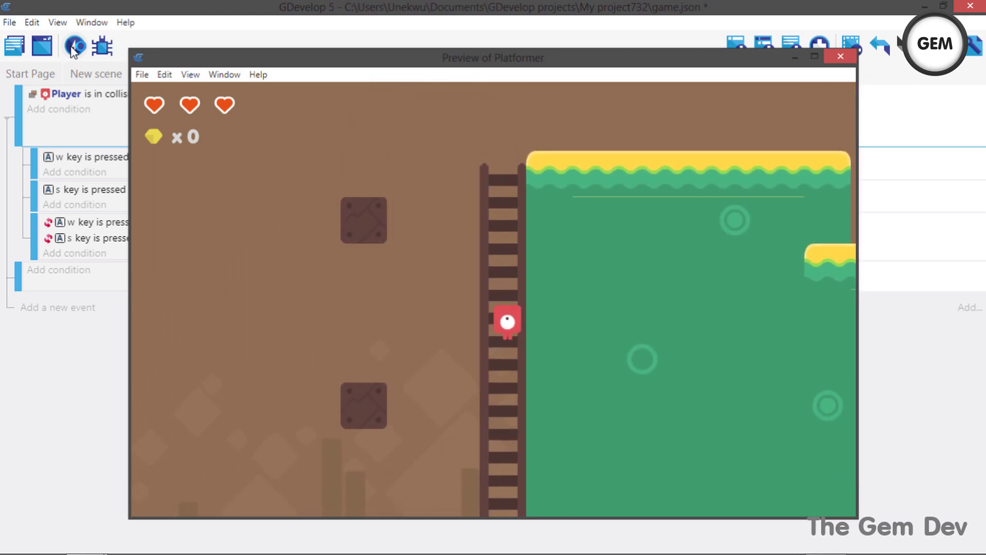
key(w)
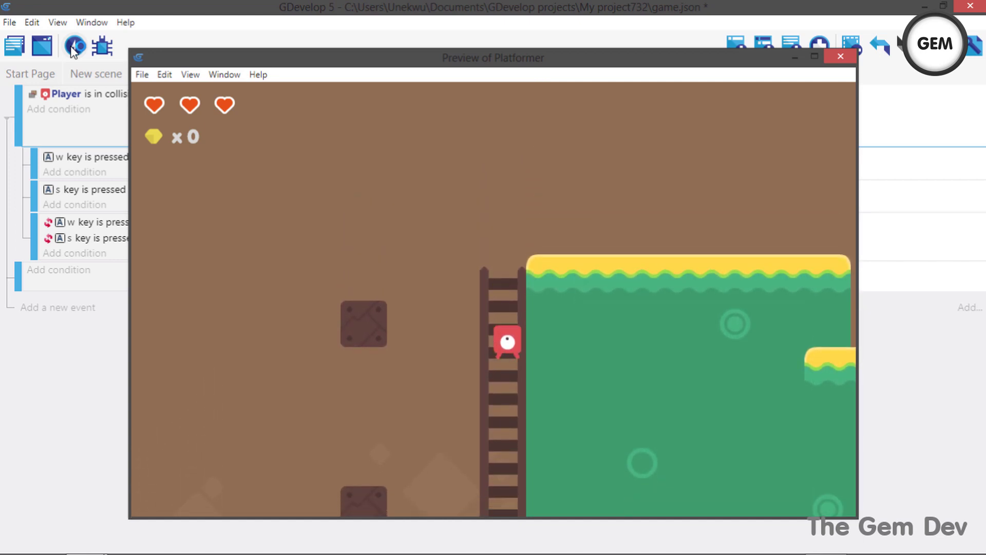
Climb off the ladder onto the upper platform, walk along it, and return down the ladder to test the transitions.
key(w)
key(space)
key(Right)
key(Right)
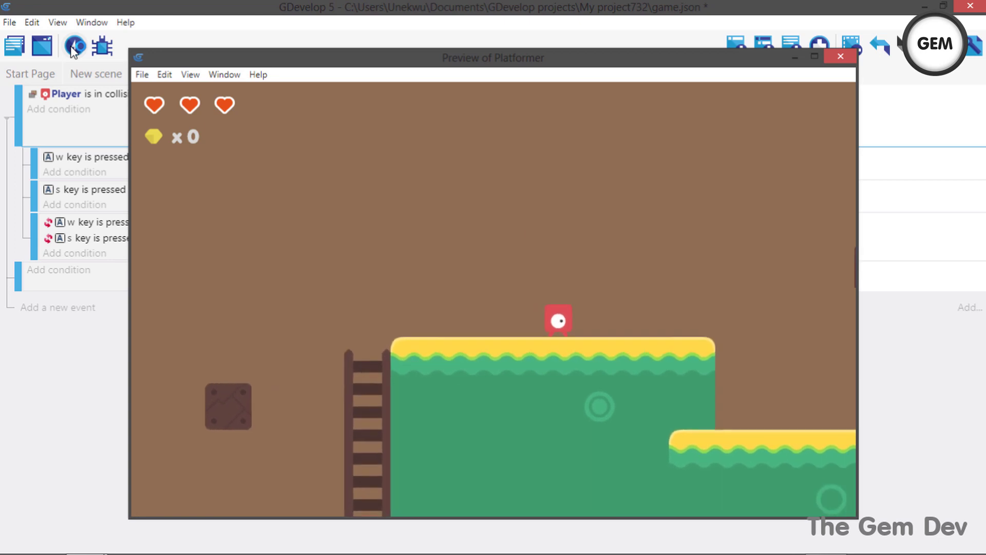
key(Left)
key(Left)
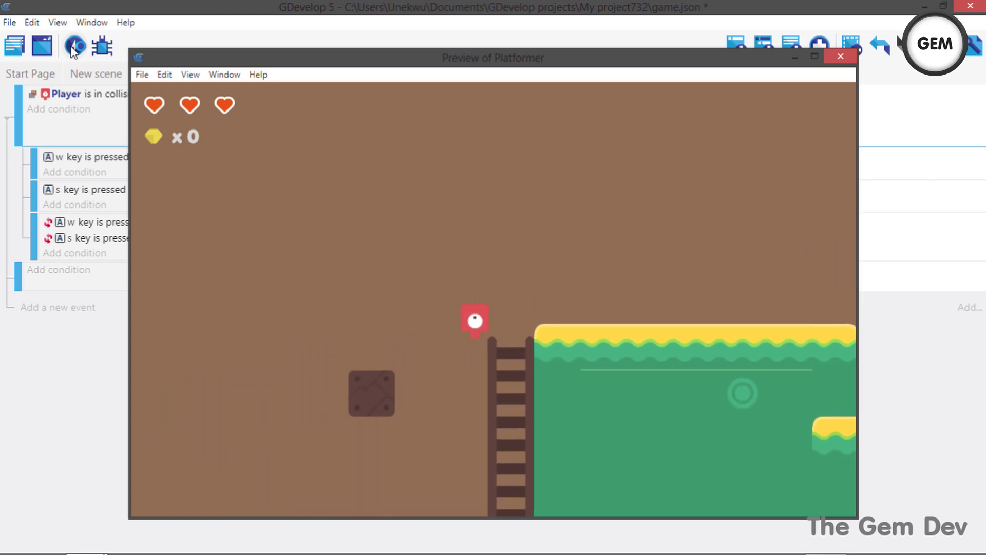
key(s)
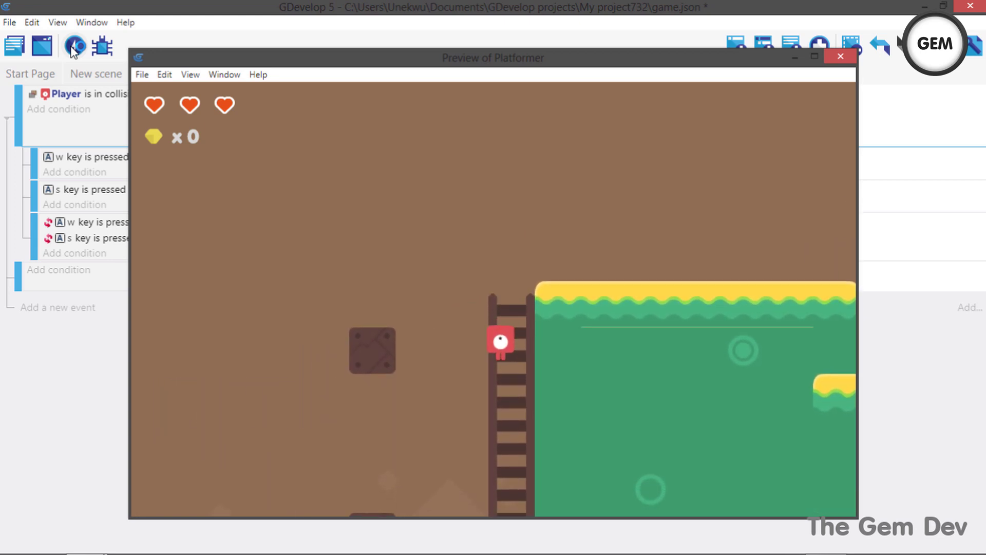
Repeatedly leave and re-enter the ladder with the Player to check the animation changes, then close the preview.
key(Left)
key(w)
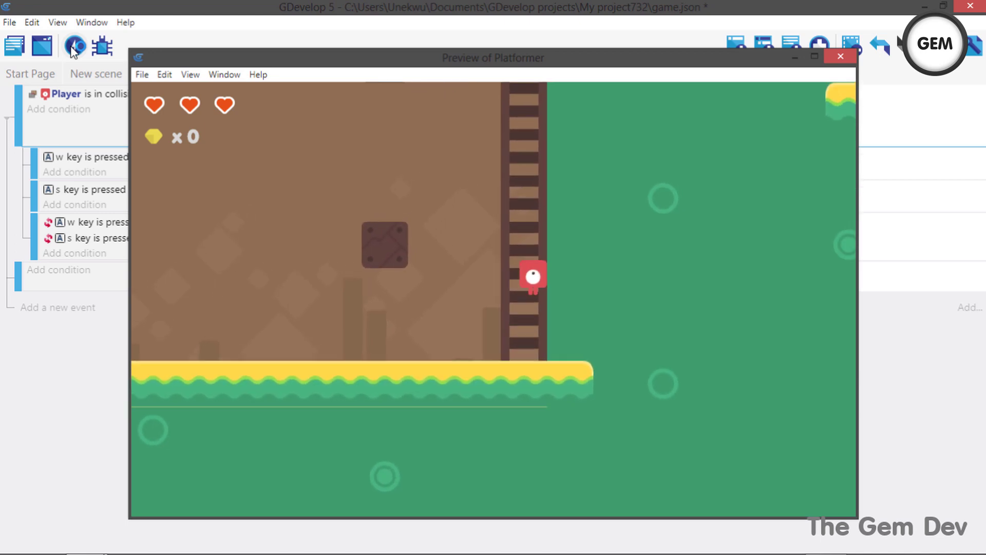
key(Left)
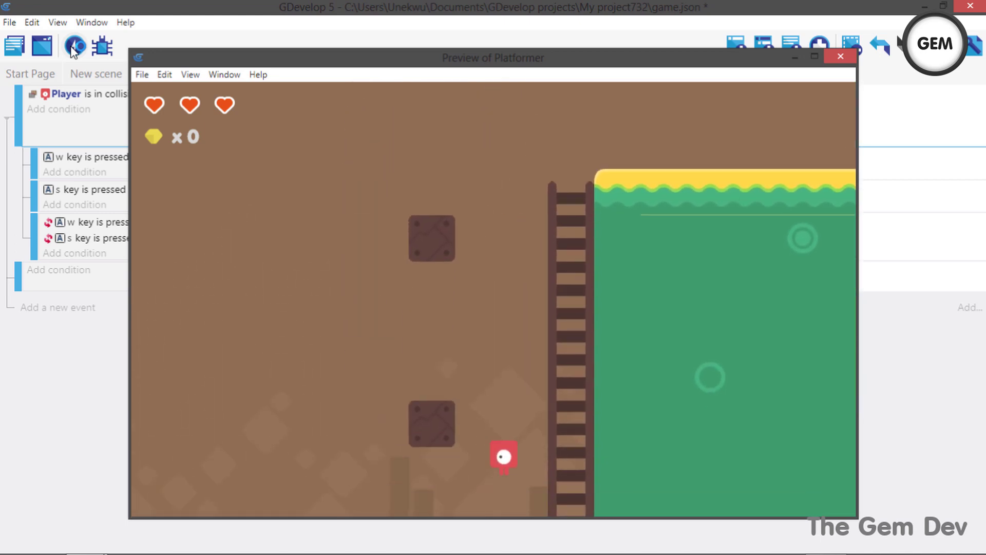
key(Right)
key(w)
key(Left)
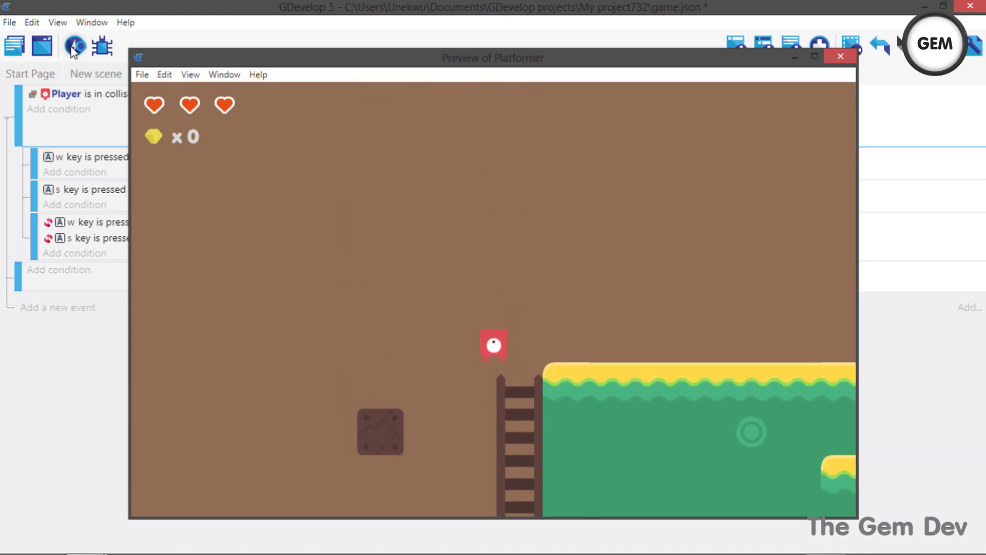
key(Right)
key(w)
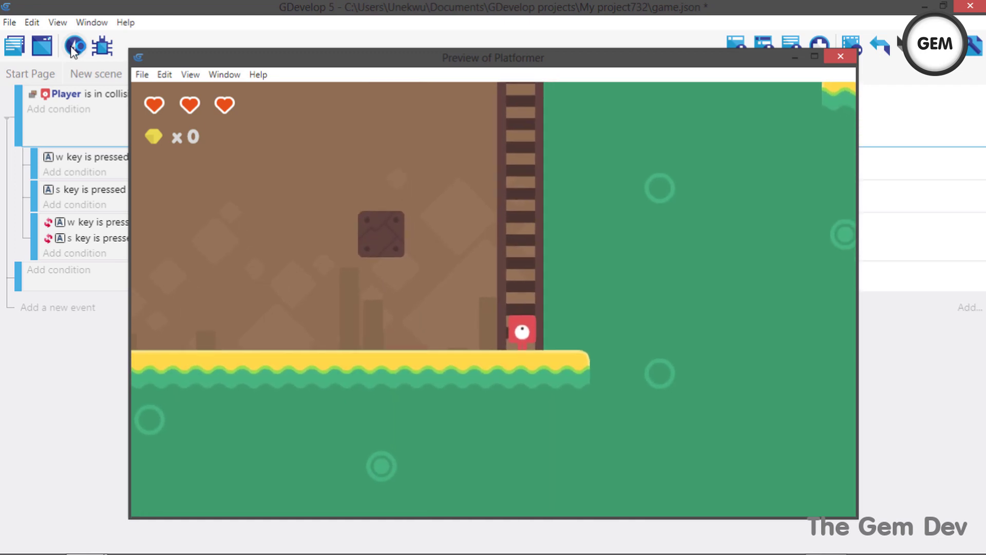
key(Left)
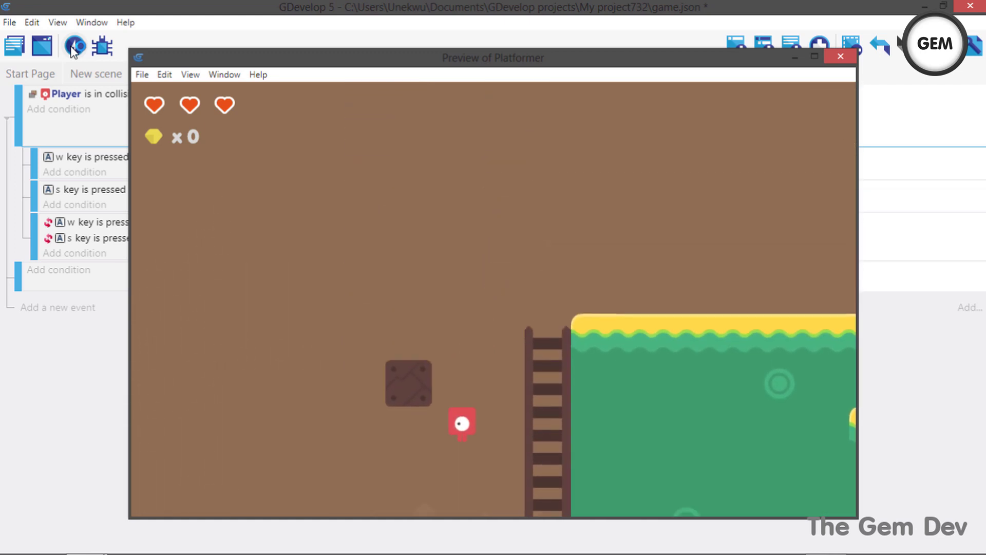
key(Right)
key(w)
key(Left)
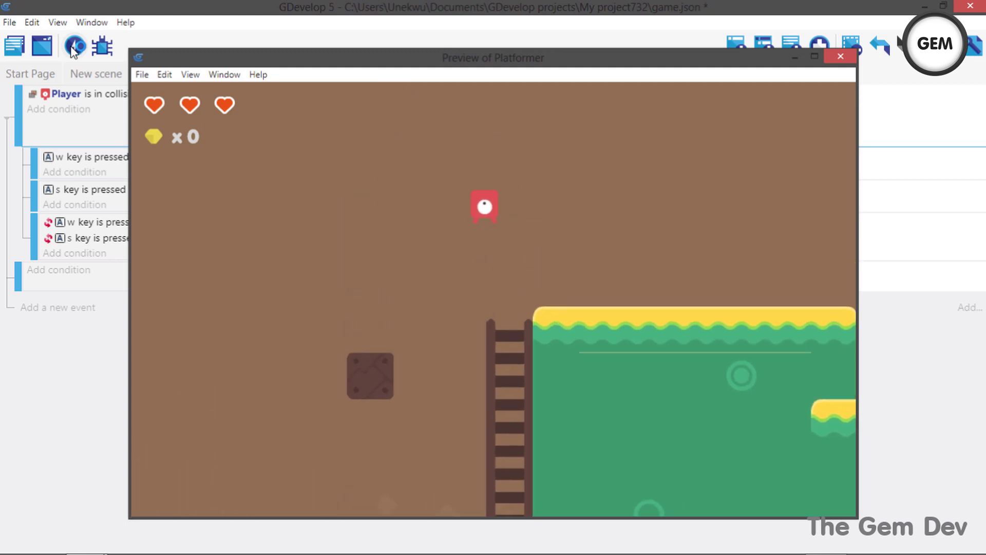
key(Right)
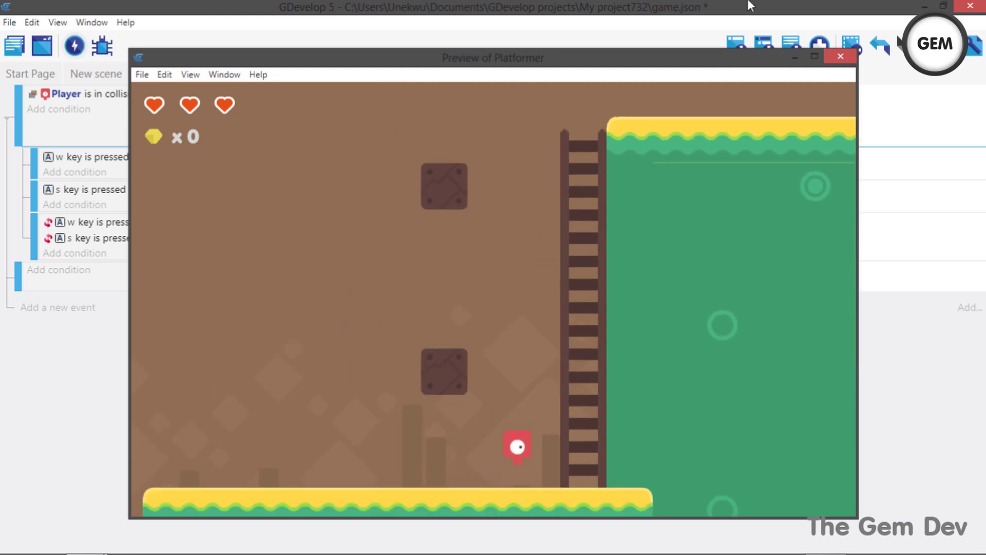
key(alt+F4)
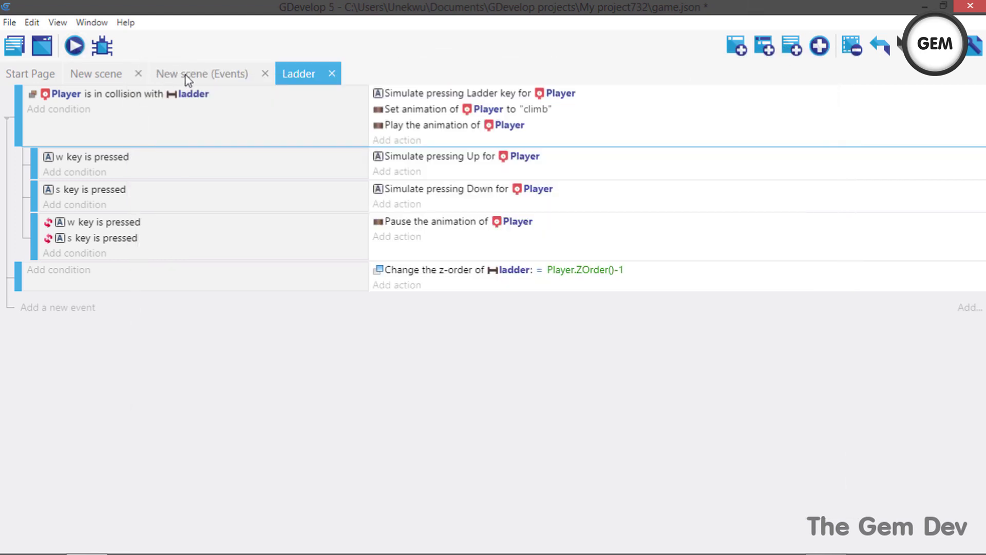
In the scene's events, copy the inverted Player and ladder collision condition into the Space key event, and check the original condition's settings.
click(190, 75)
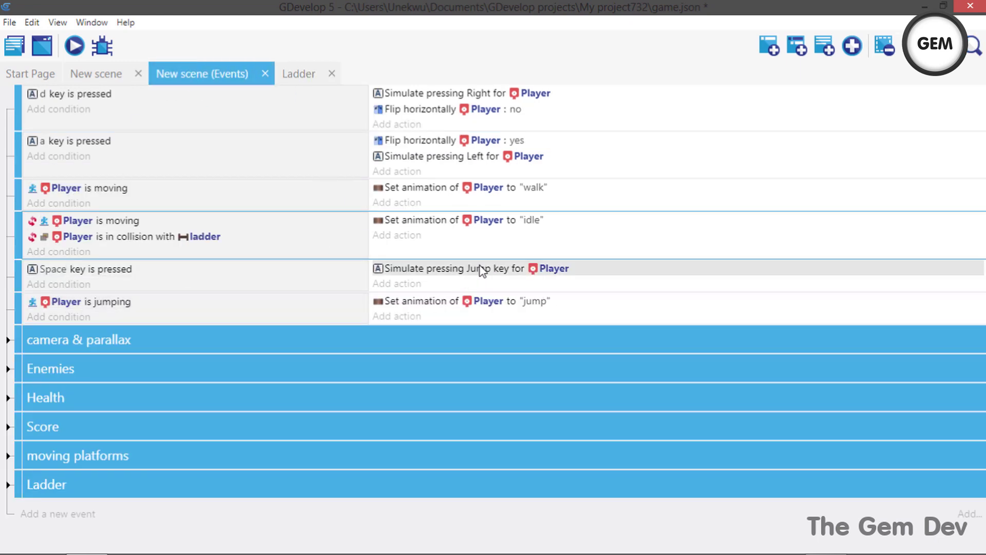
right_click(135, 239)
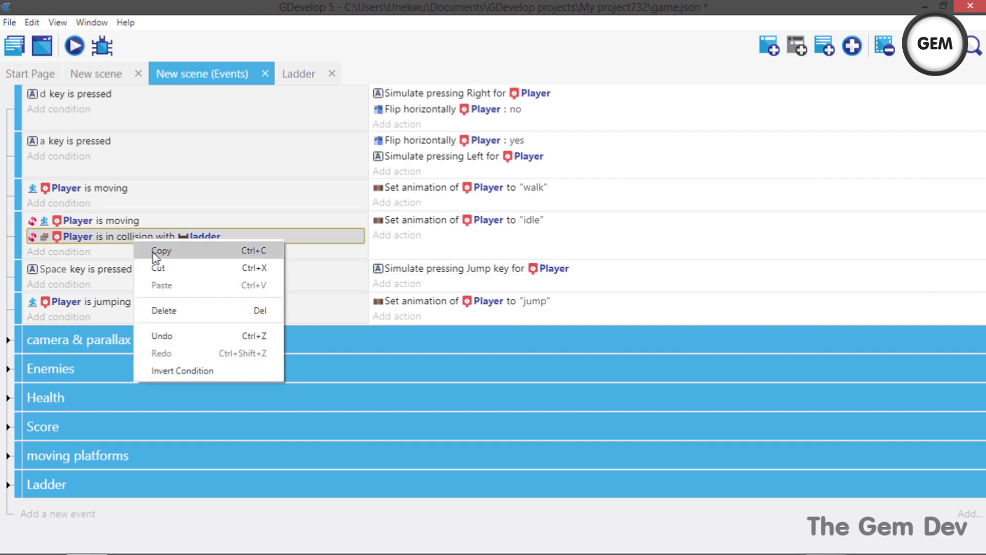
click(154, 254)
click(155, 284)
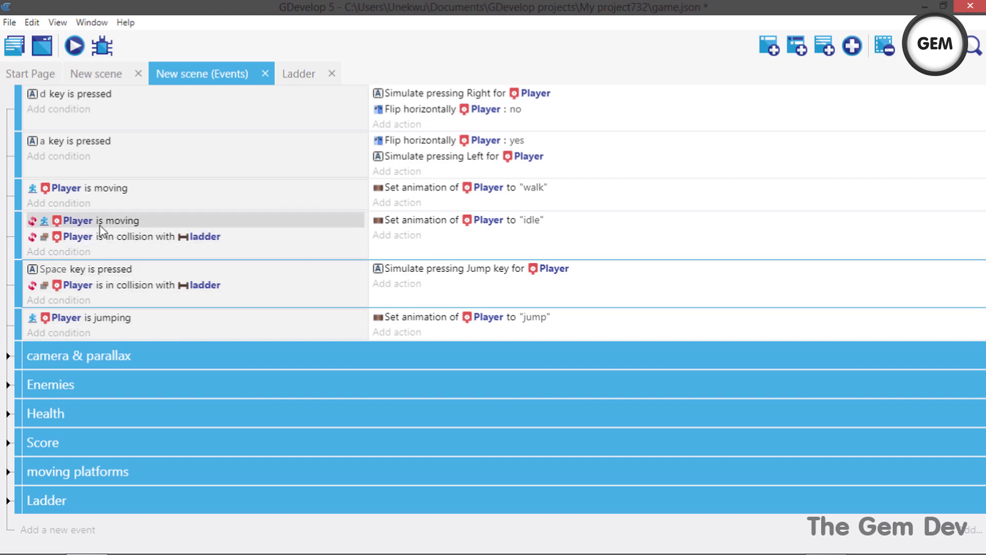
click(425, 249)
click(440, 302)
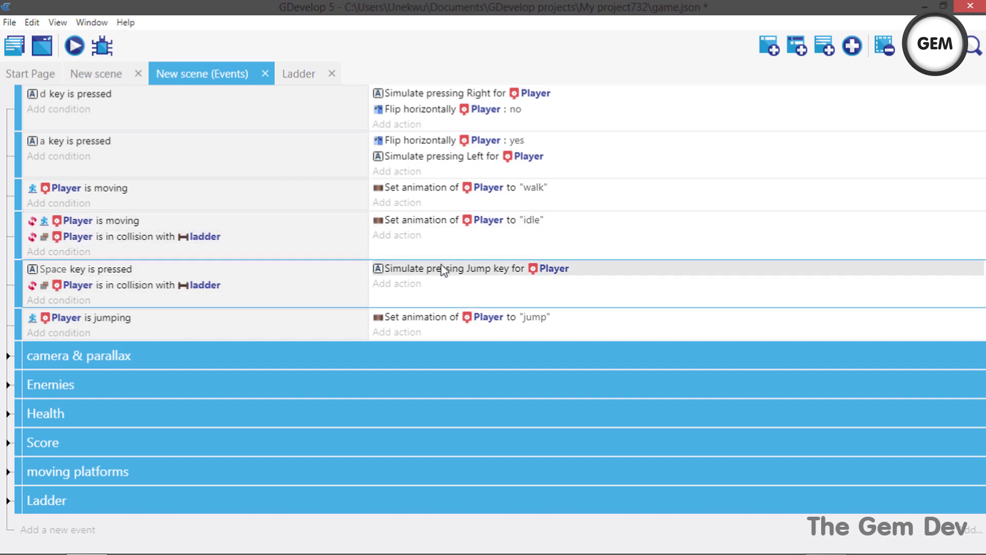
double_click(130, 239)
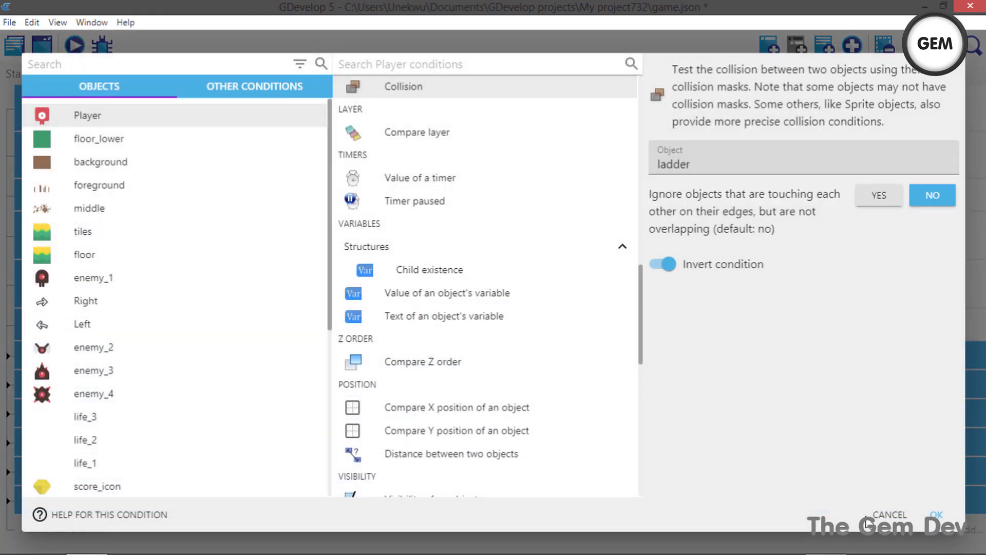
click(936, 514)
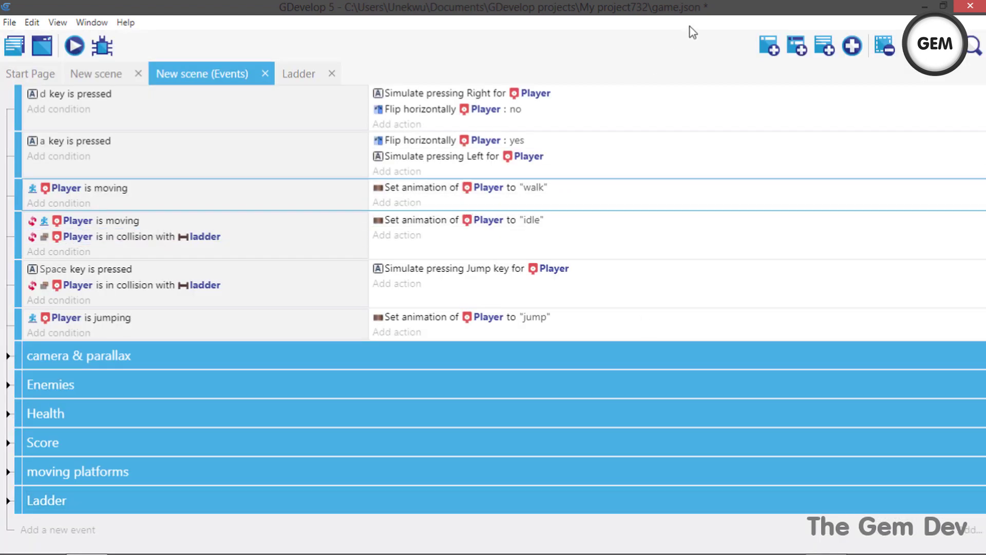
Move the inverted ladder collision condition into its own event above the idle event, and delete its copy from the Space key event.
drag(117, 254, 120, 225)
click(123, 306)
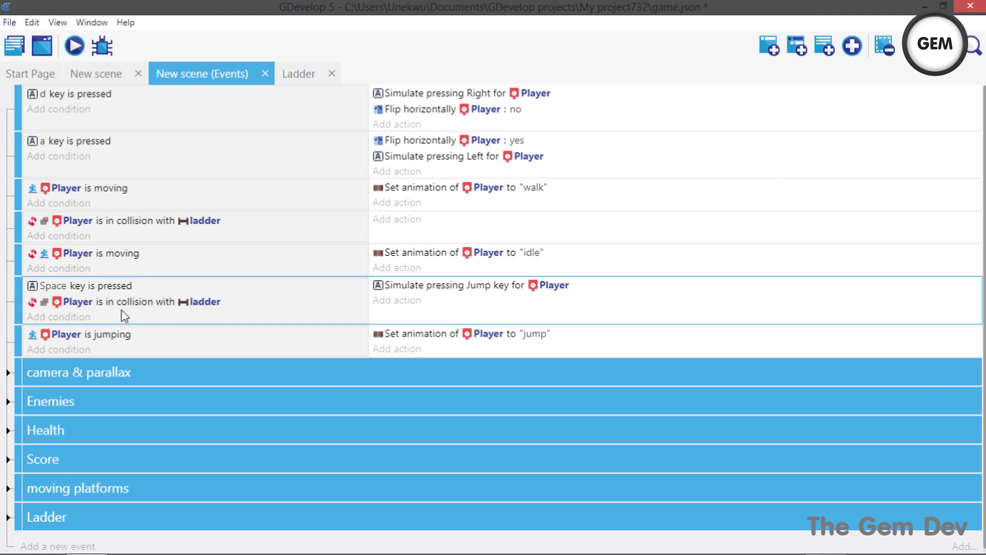
key(Delete)
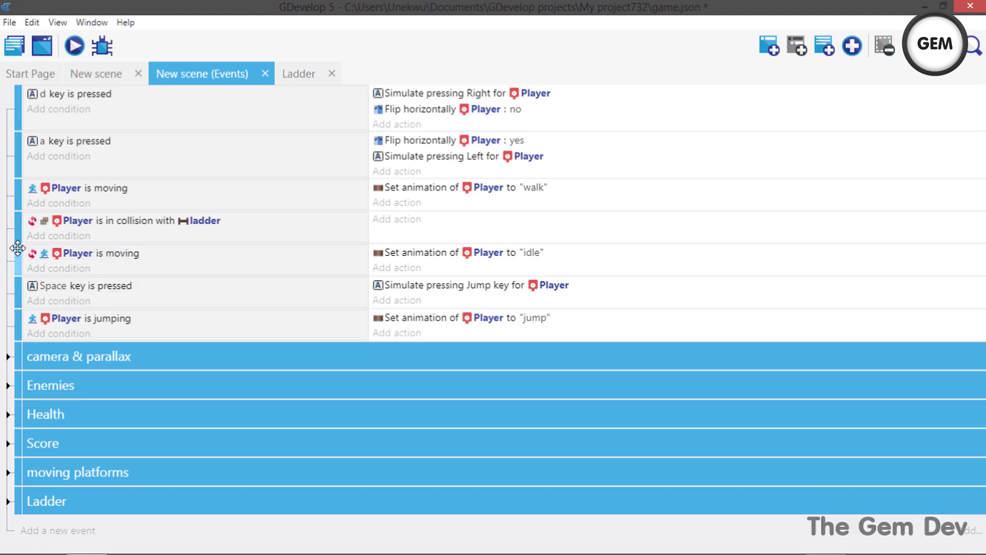
Nest the idle and Space key events as sub-events of the inverted Player and ladder collision event.
drag(18, 250, 34, 292)
click(245, 249)
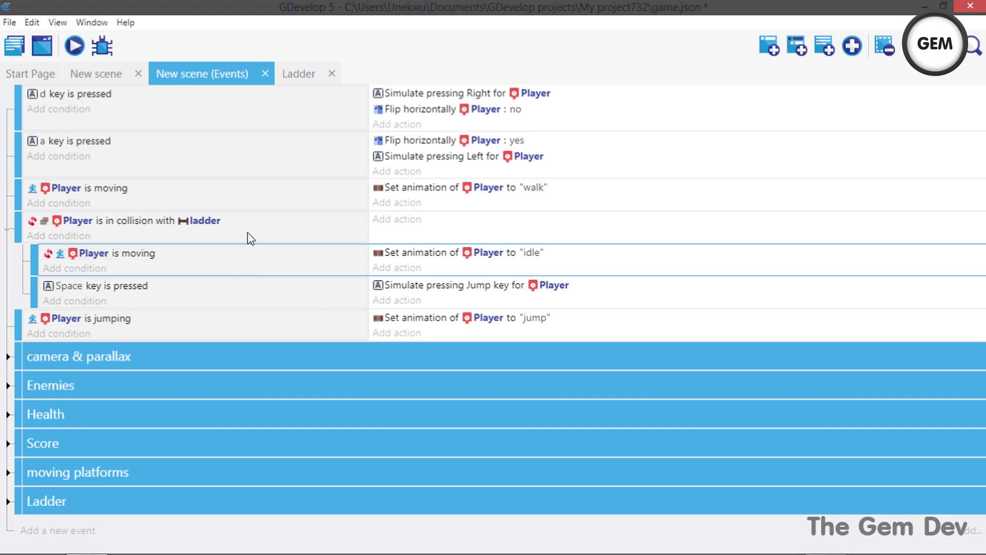
click(250, 238)
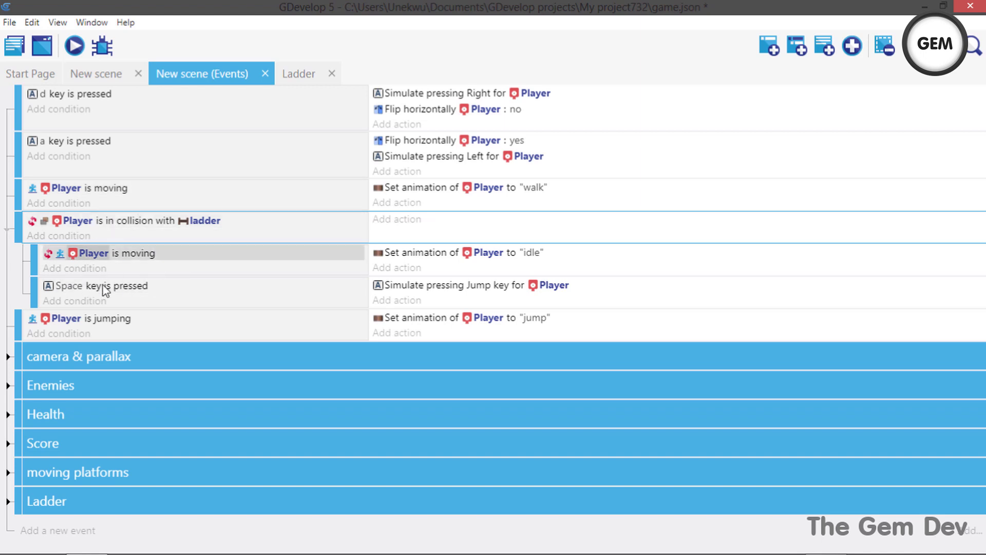
click(437, 257)
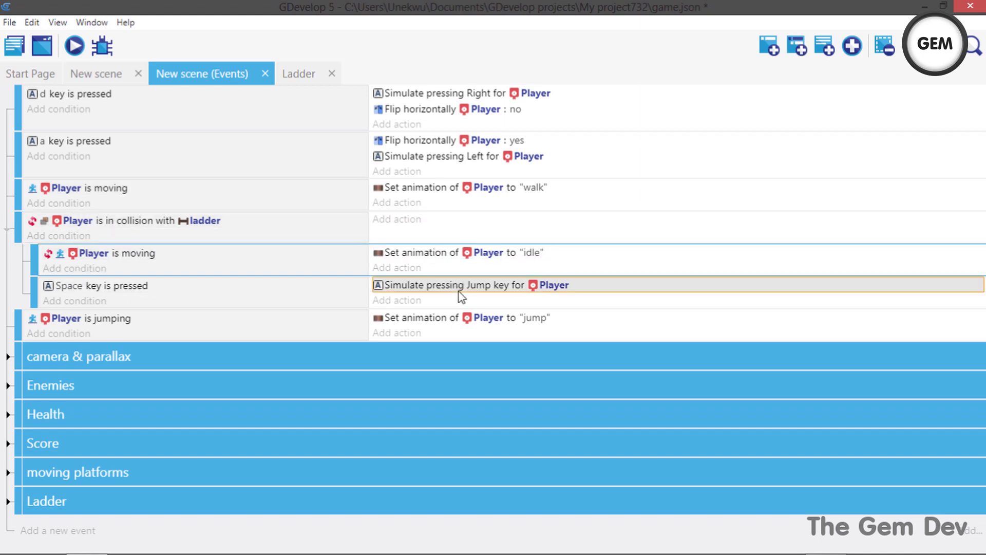
Preview the game, walk the Player to the ladder, and climb up and down it with w and s.
click(78, 49)
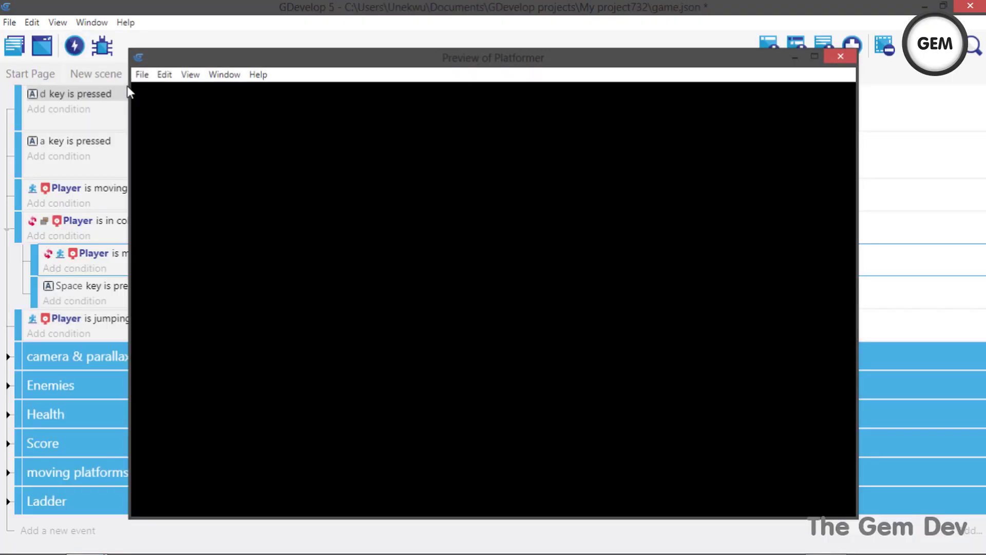
key(d)
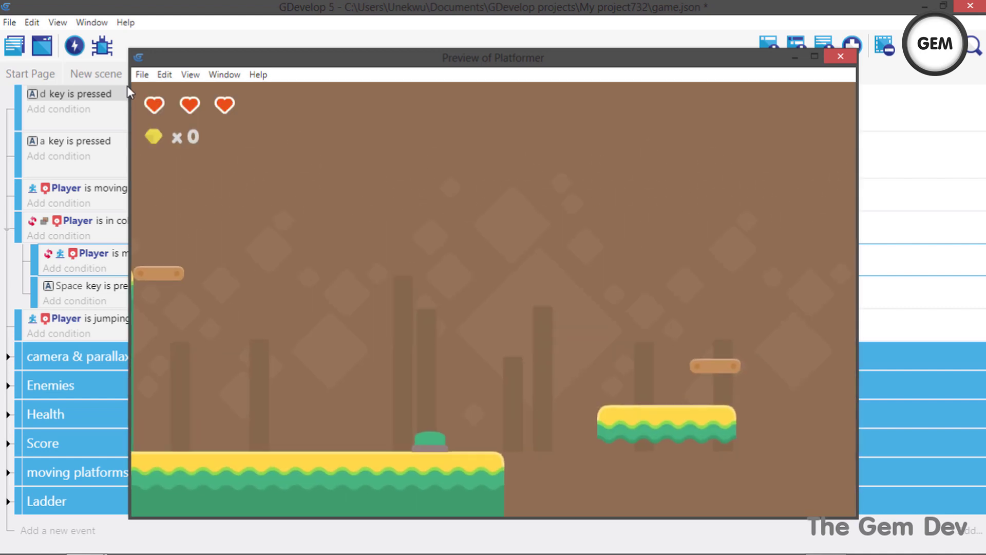
key(w)
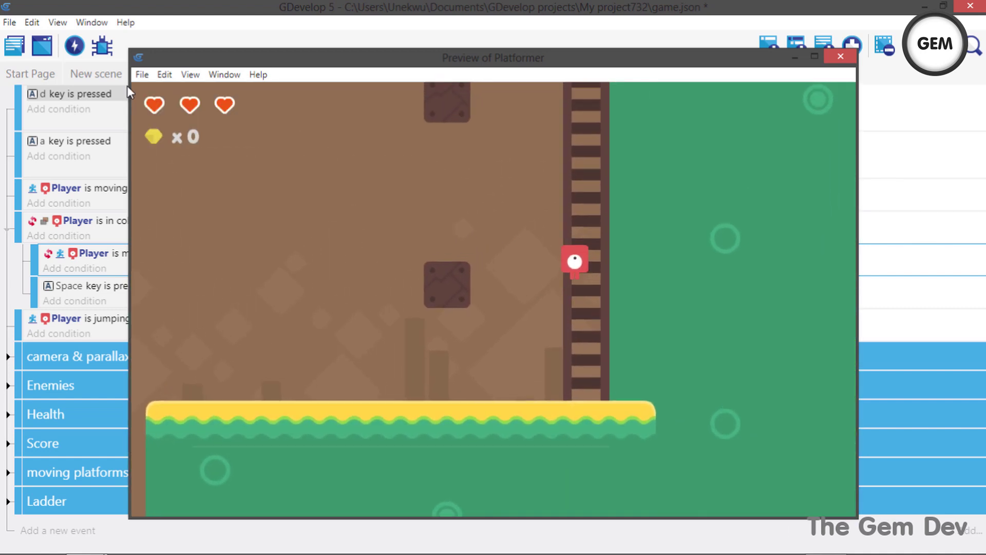
key(s)
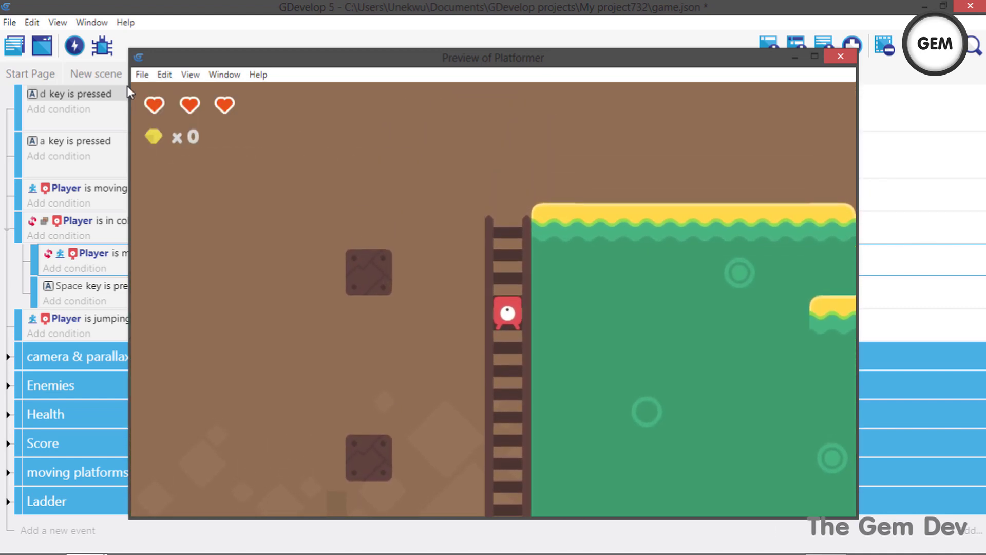
key(a)
key(d)
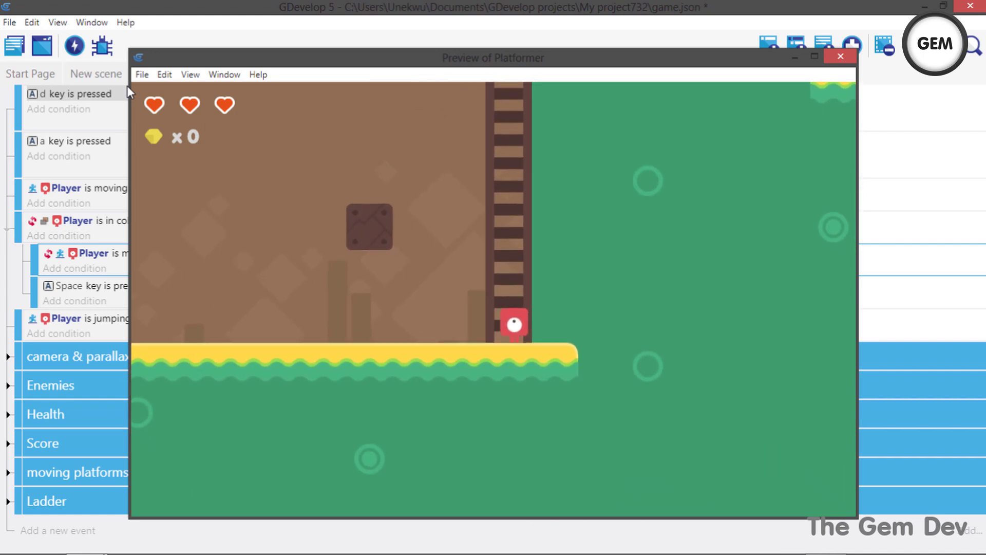
key(w)
key(w)
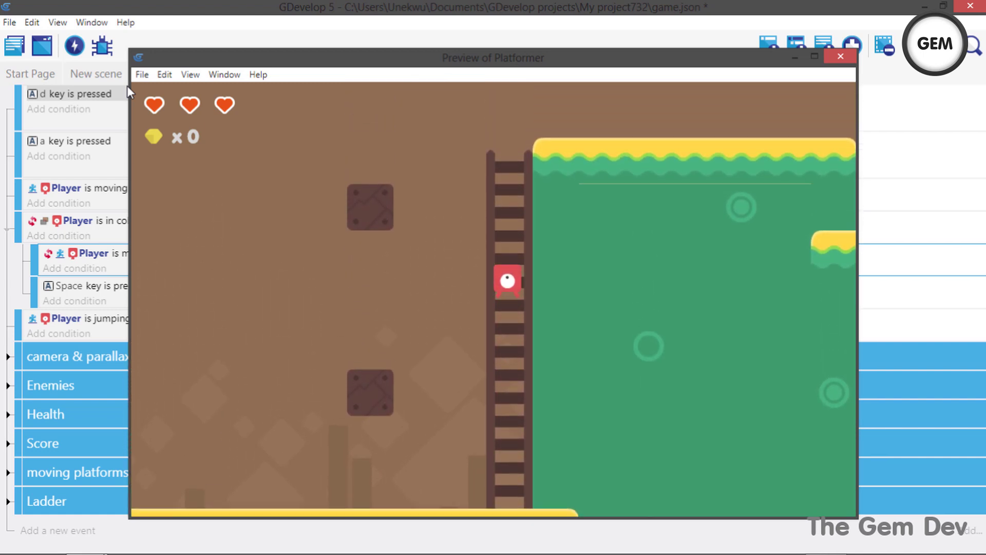
Test jumping with Space on the ladder, move the Player onto the upper platform and back down, and close the preview.
key(space)
key(d)
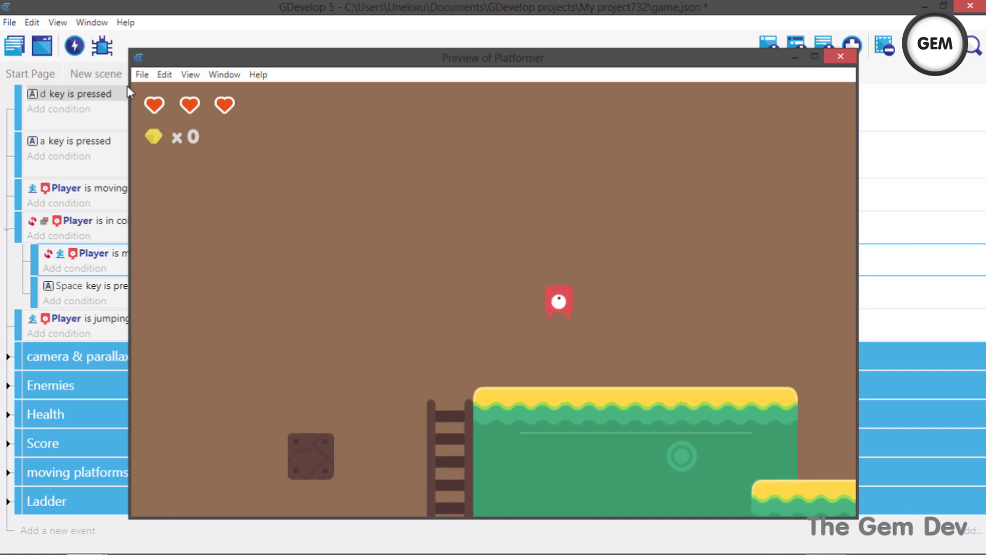
key(a)
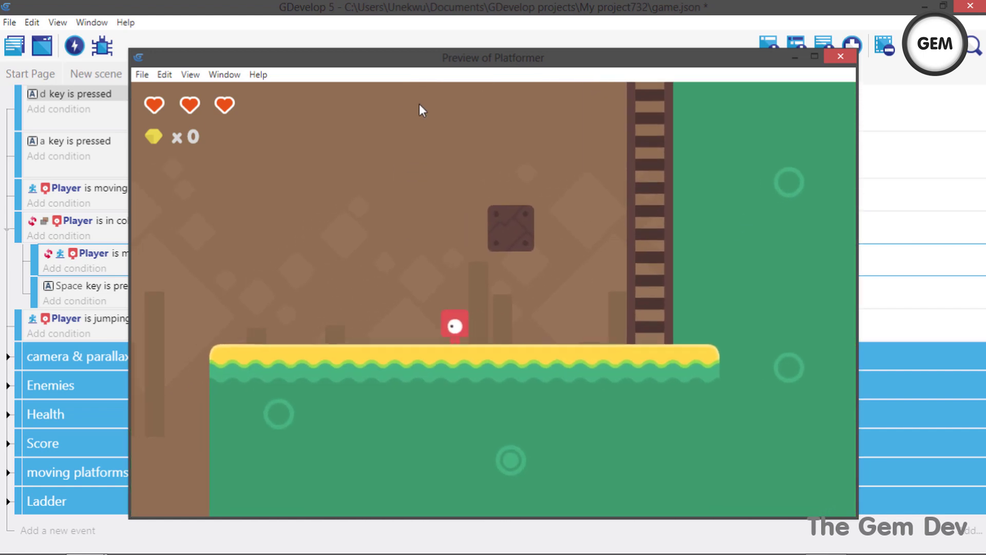
click(846, 52)
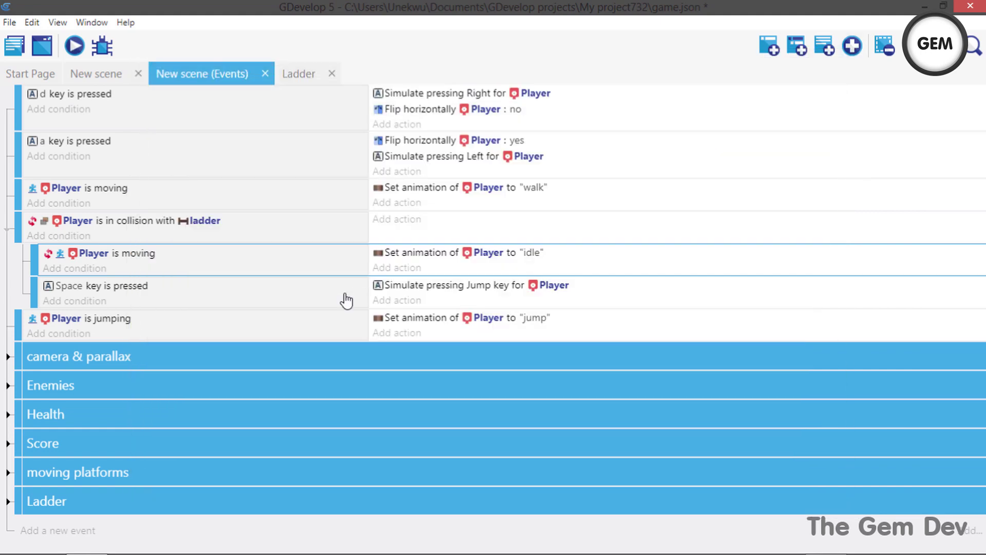
Create a new Sprite object in the scene and add a first animation to it.
key(ctrl+shift+Tab)
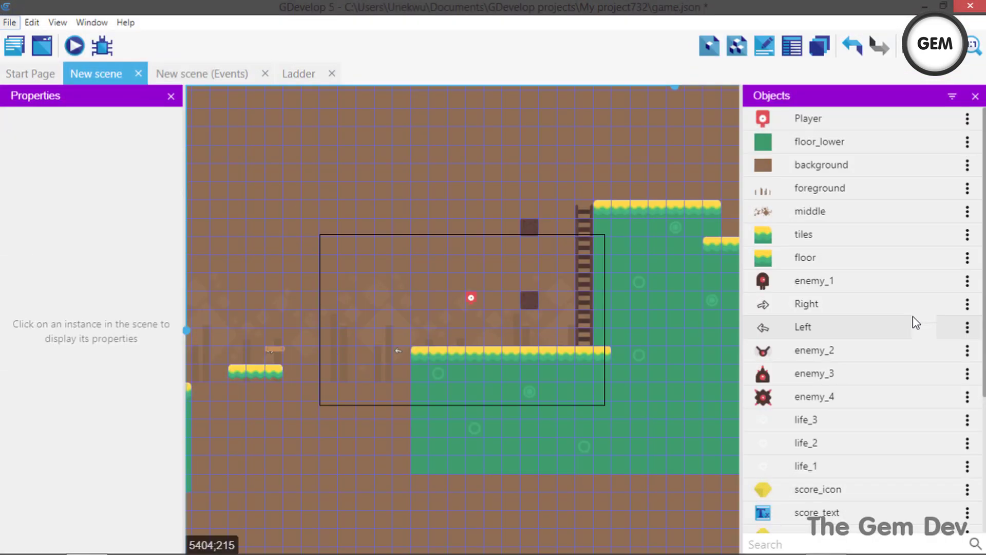
scroll(913, 316, down, 4)
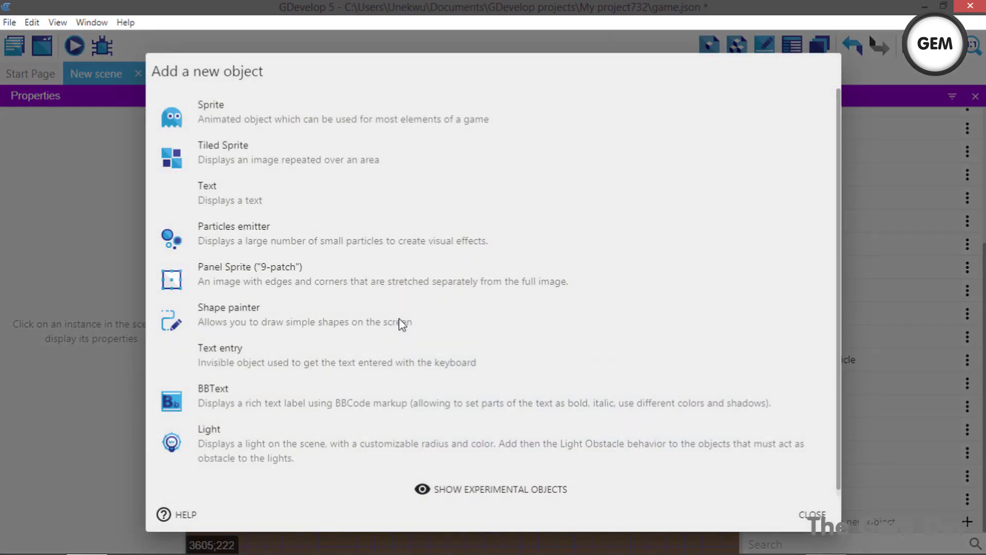
click(260, 122)
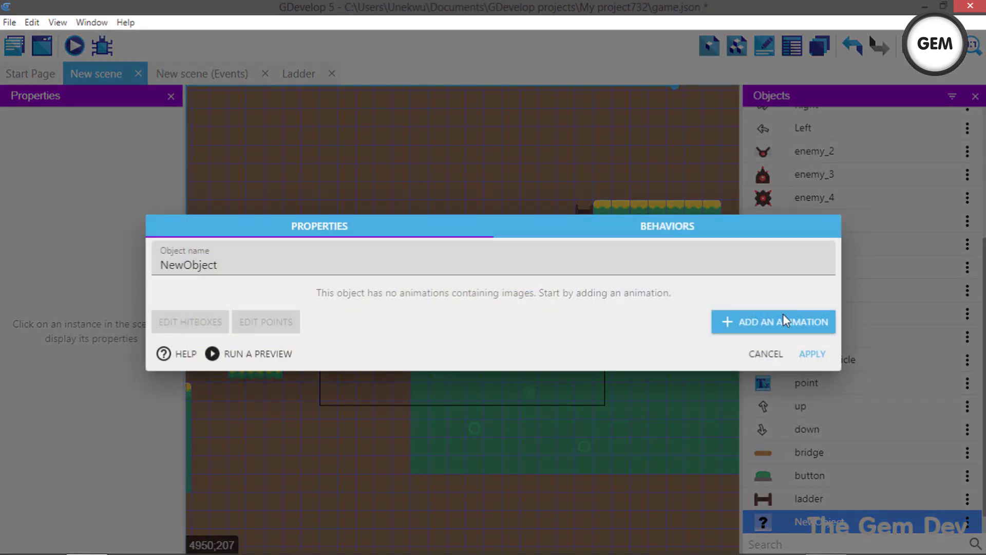
click(784, 321)
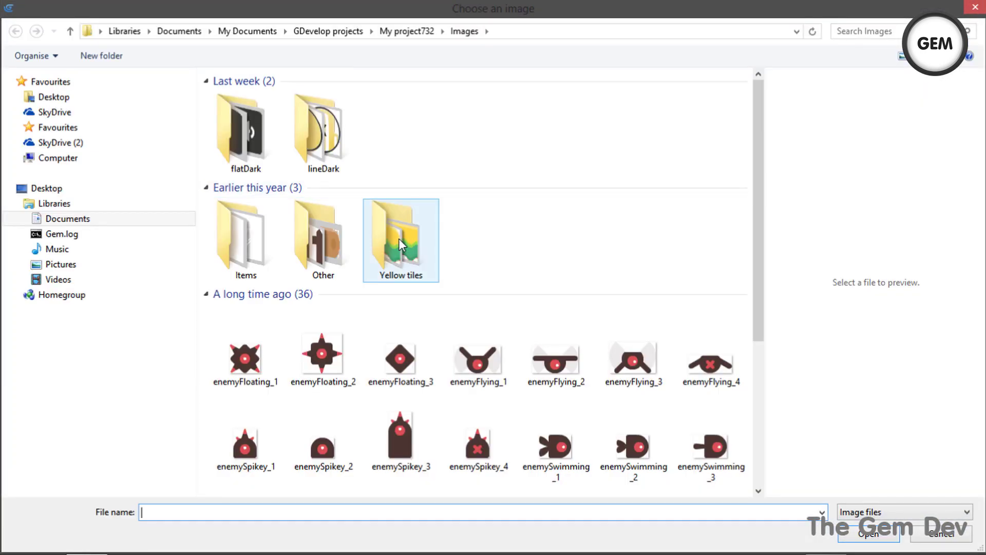
Load the image tileYellow_27 from the Yellow tiles folder as the frame of the new object's first animation.
click(406, 243)
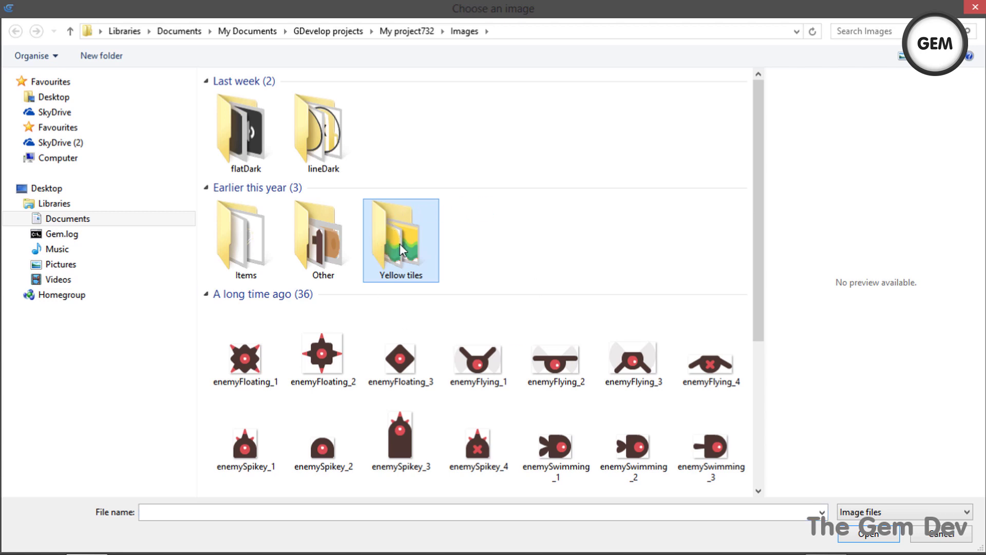
double_click(401, 251)
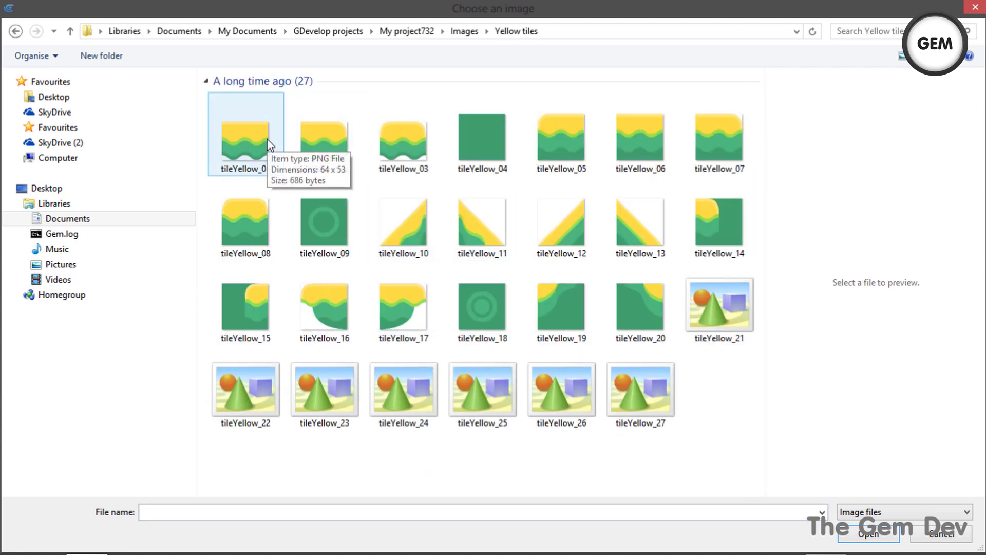
click(640, 385)
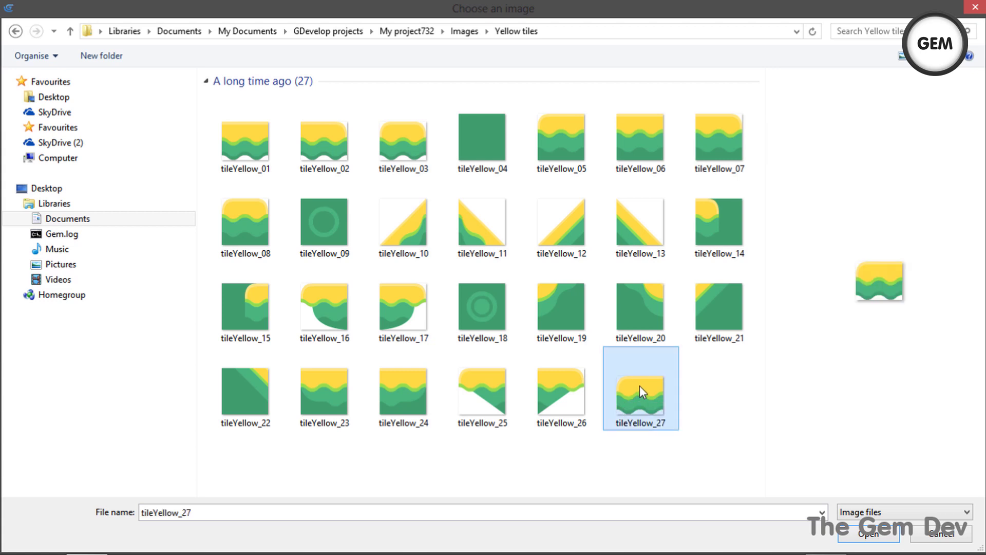
ctrl+click(323, 139)
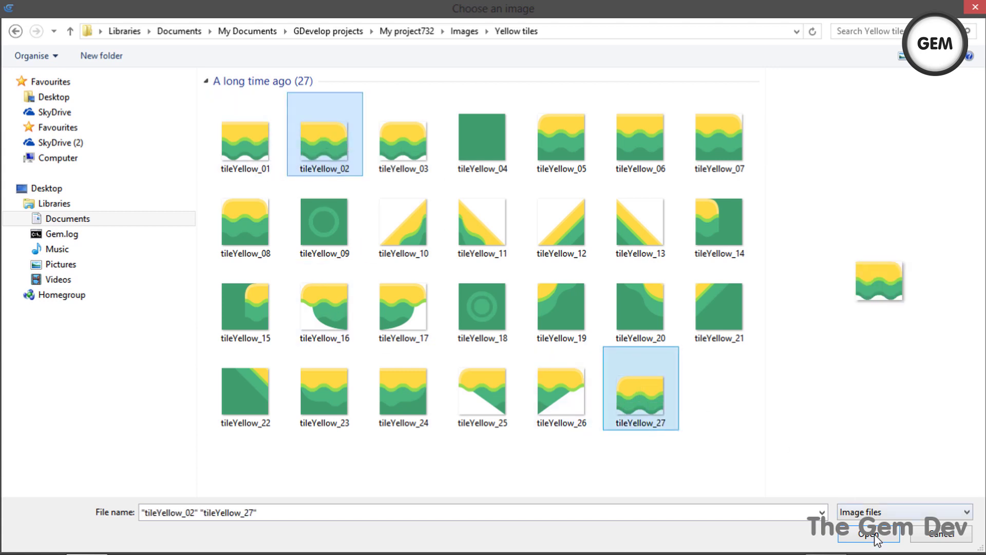
click(637, 385)
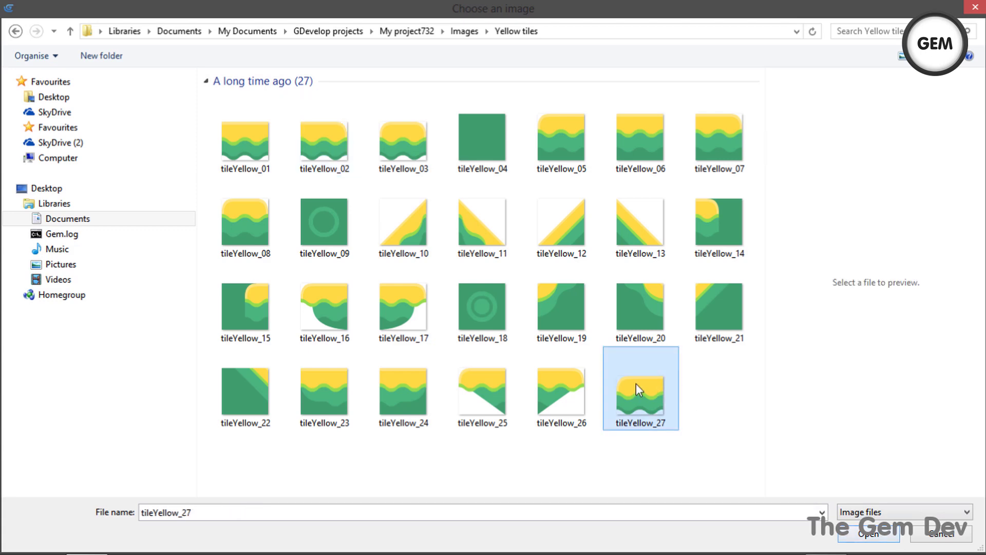
double_click(636, 383)
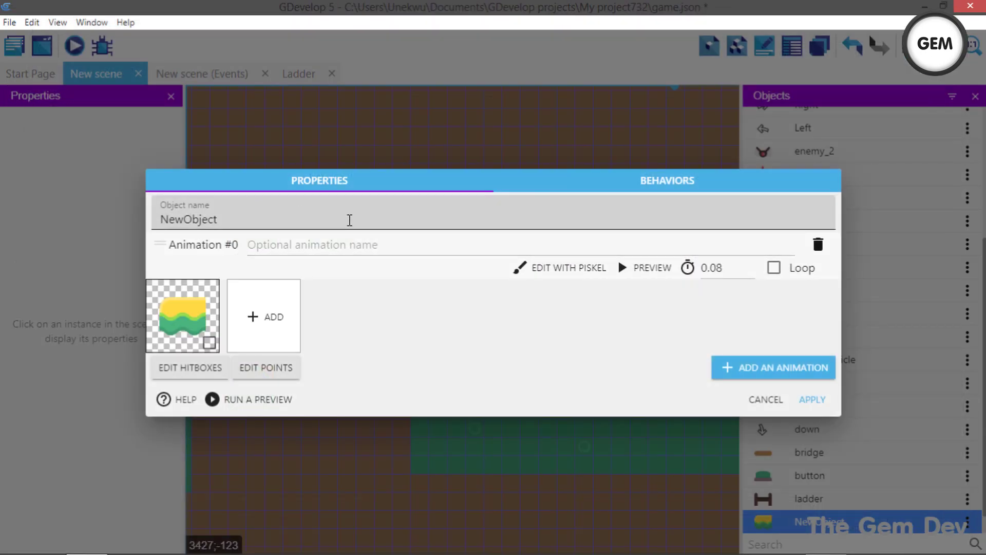
Add a second animation to the object, using the image tileYellow_02 as its frame.
click(753, 373)
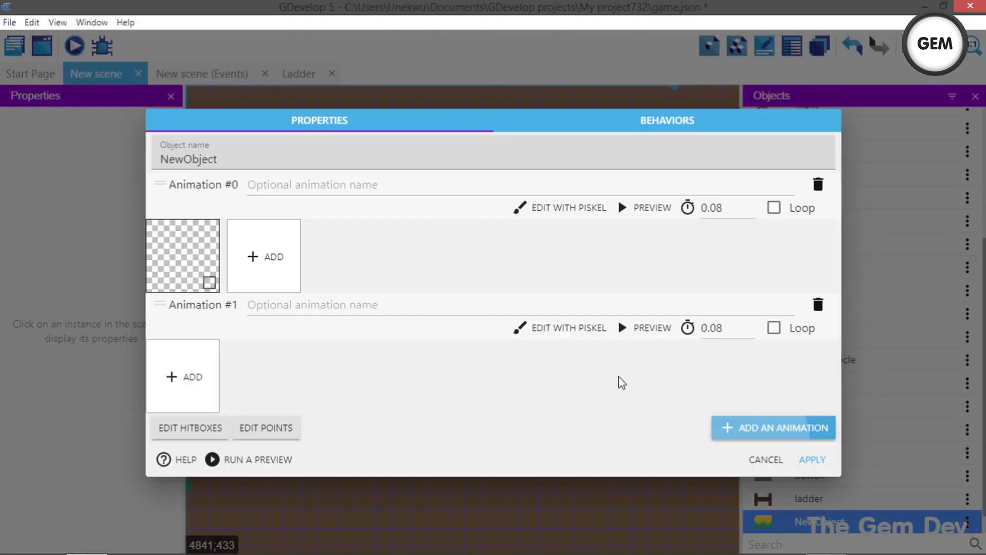
click(191, 374)
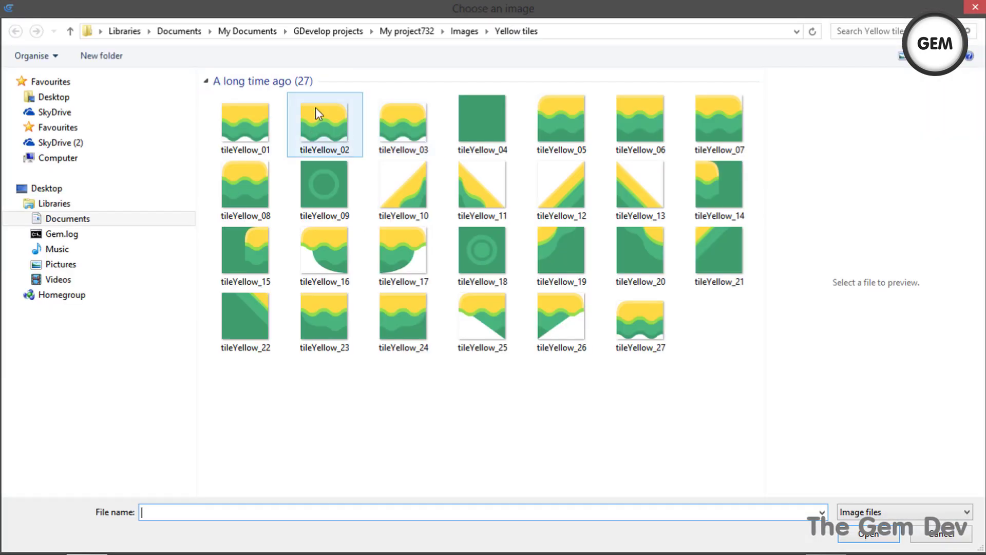
click(317, 114)
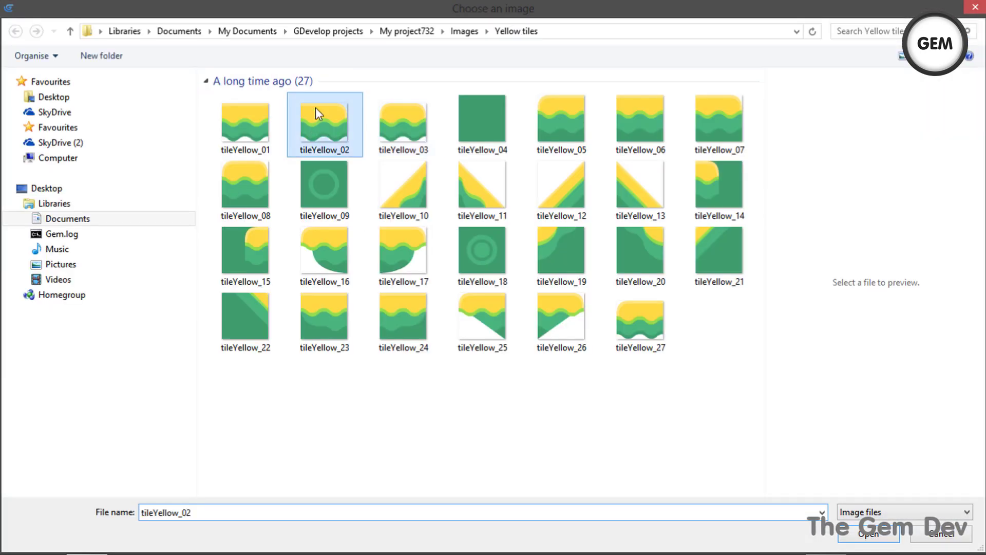
double_click(316, 108)
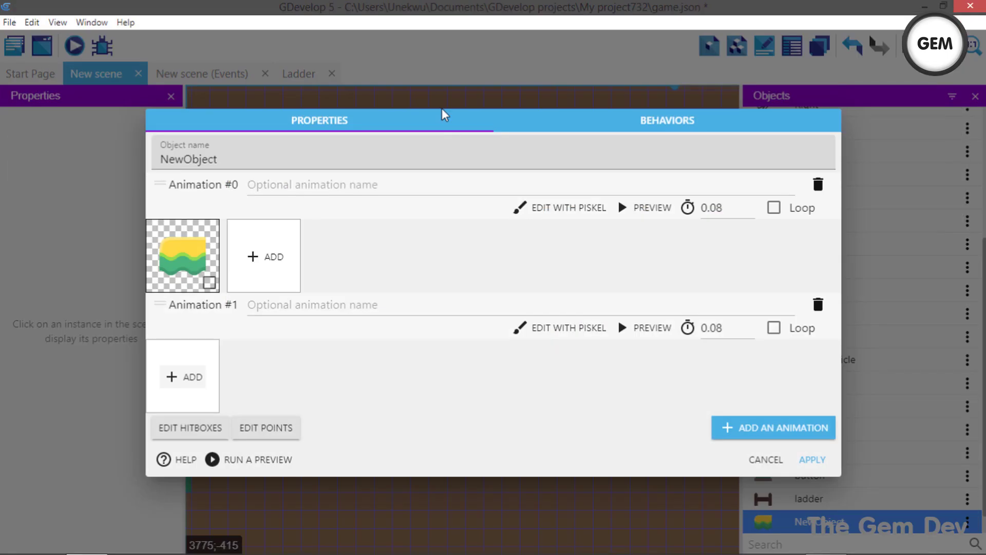
Rename the new tile sprite object as jumphru_platforms.
double_click(310, 156)
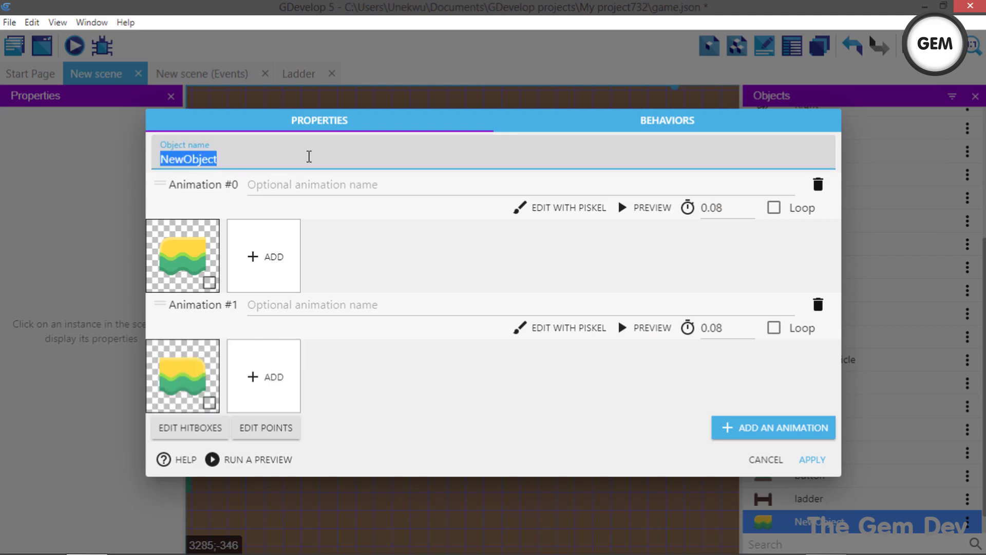
key(alt)
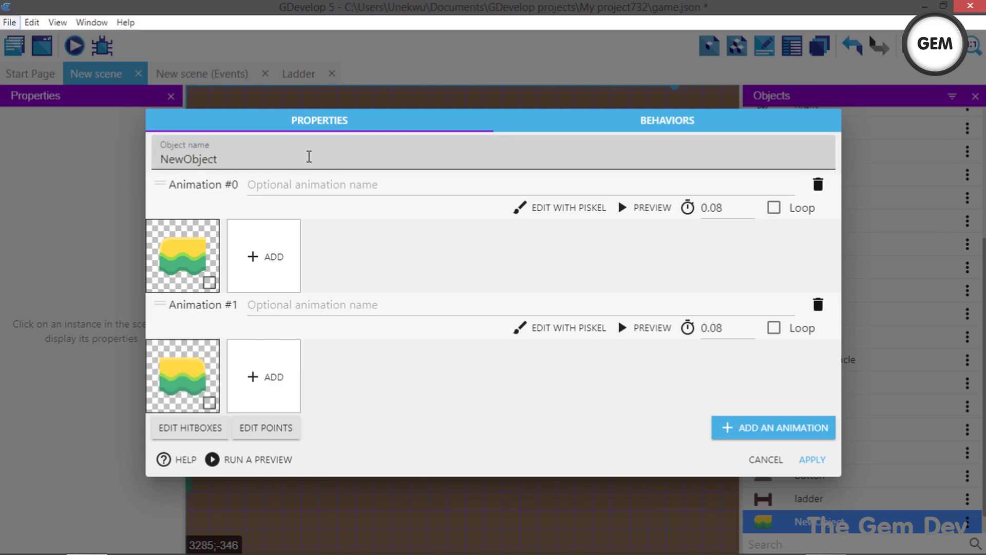
click(310, 157)
double_click(310, 157)
text(jumphru_platforms)
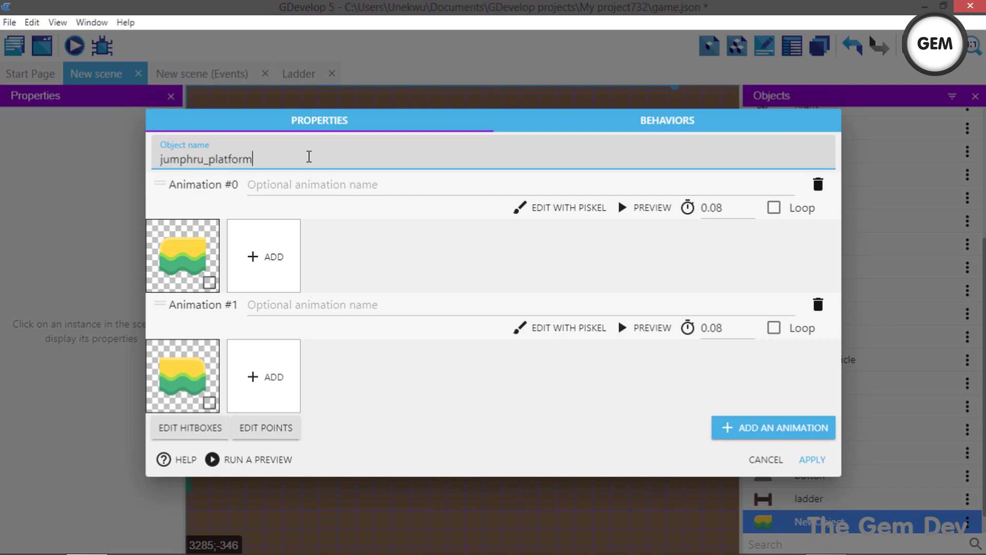
Add the Platform behavior to jumphru_platforms, set its type to Jumpthru platform, and apply the object changes.
click(697, 116)
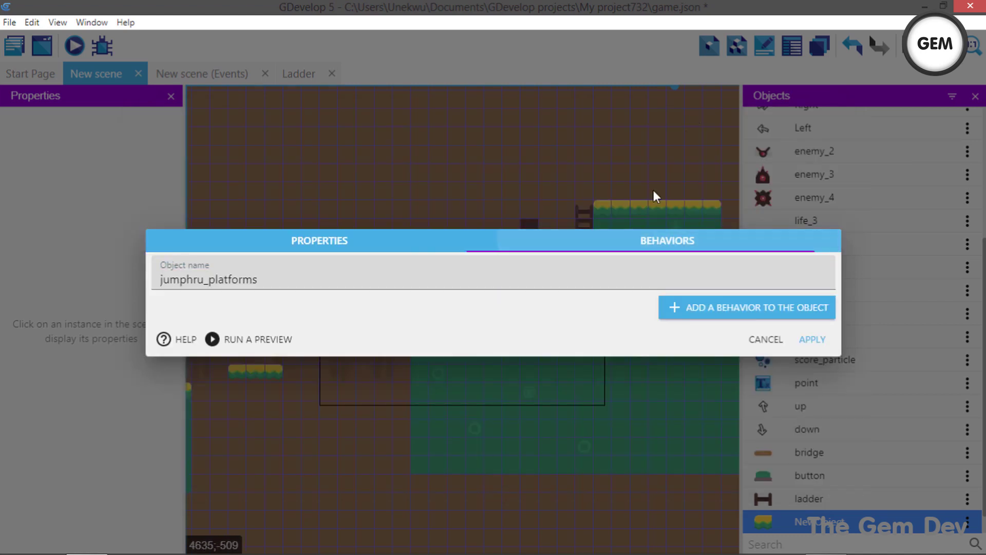
click(702, 309)
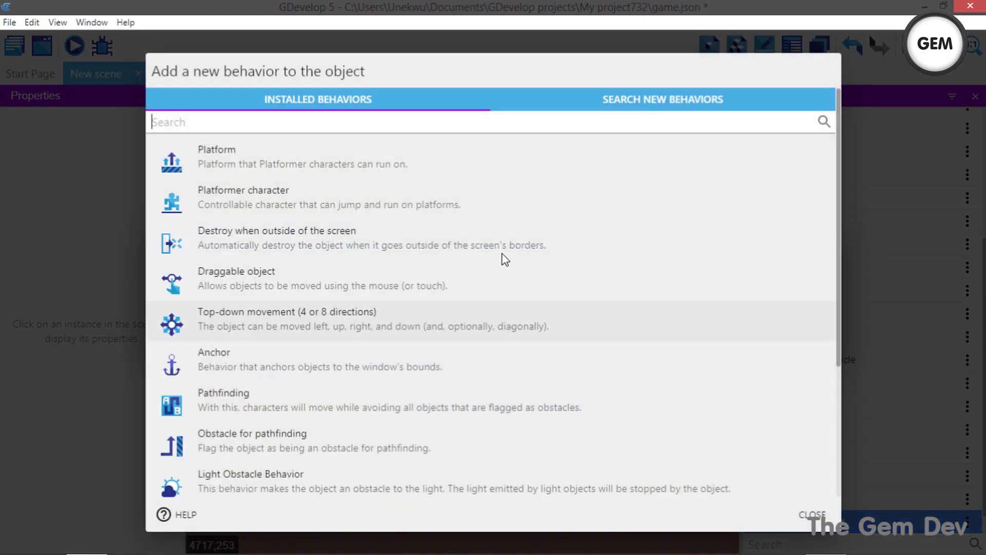
click(448, 172)
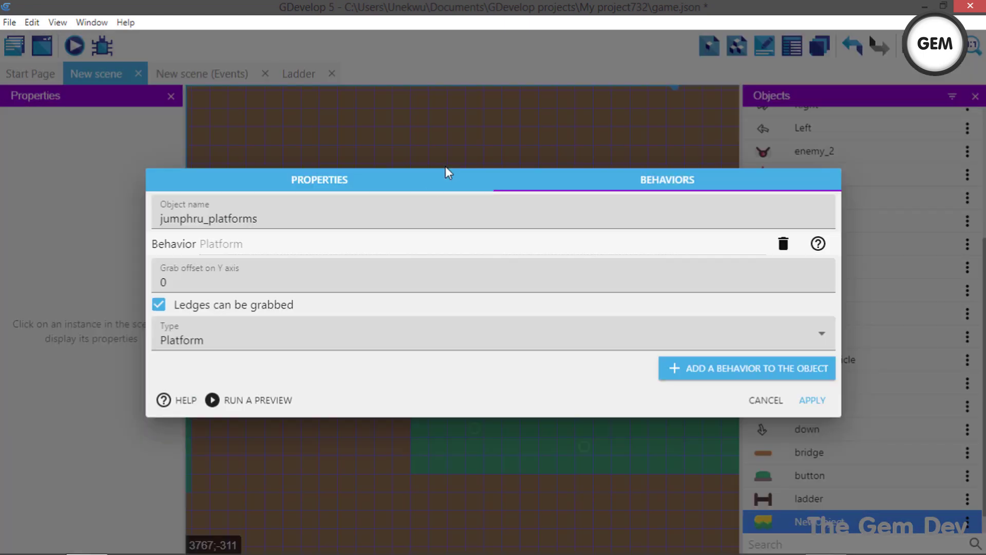
click(324, 343)
click(306, 376)
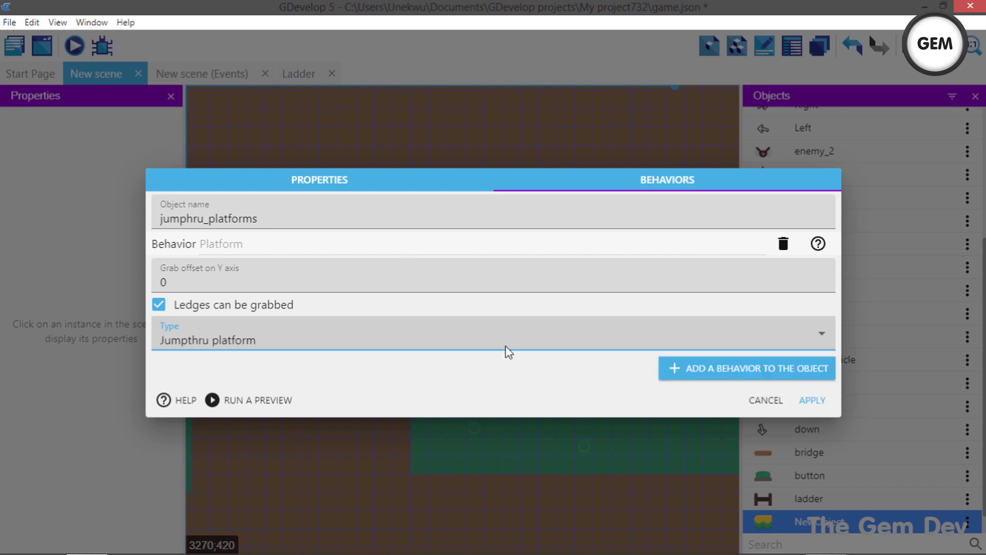
click(819, 403)
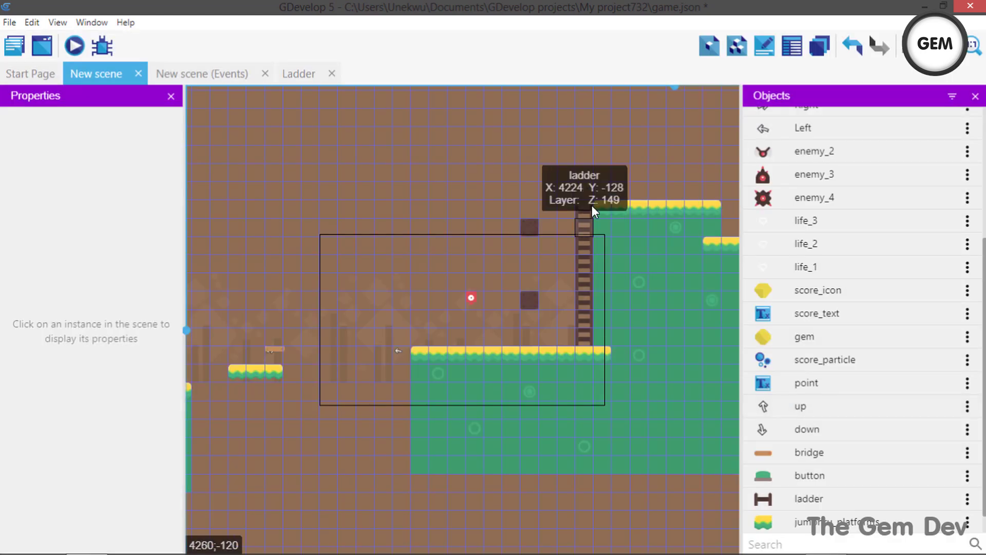
Place a jumphru_platforms instance just left of the ladder's top at X 4160, Y -192, level with the upper platform.
scroll(592, 204, up, 2)
middle_drag(640, 152, 377, 319)
scroll(535, 267, right, 3)
scroll(557, 310, up, 2)
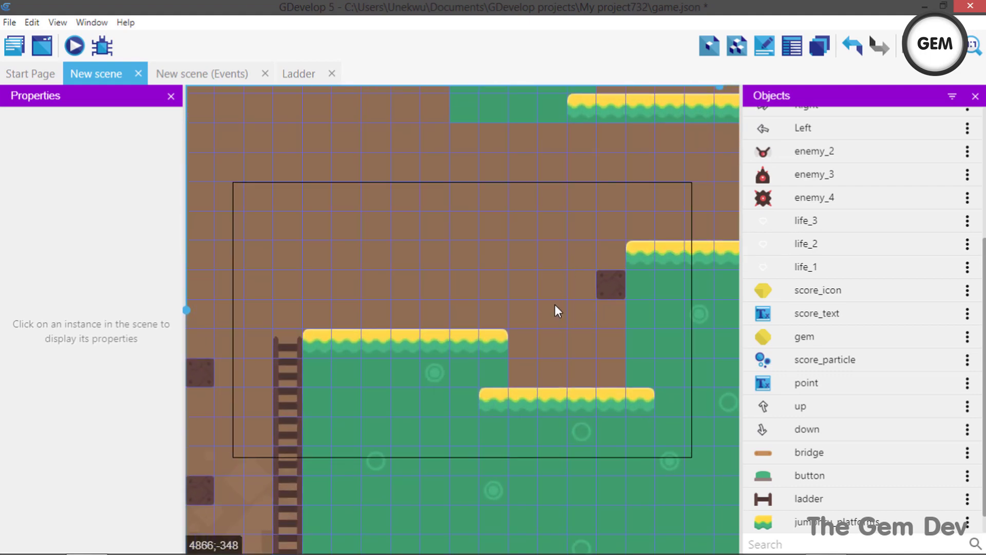
scroll(522, 282, right, 2)
scroll(534, 281, up, 1)
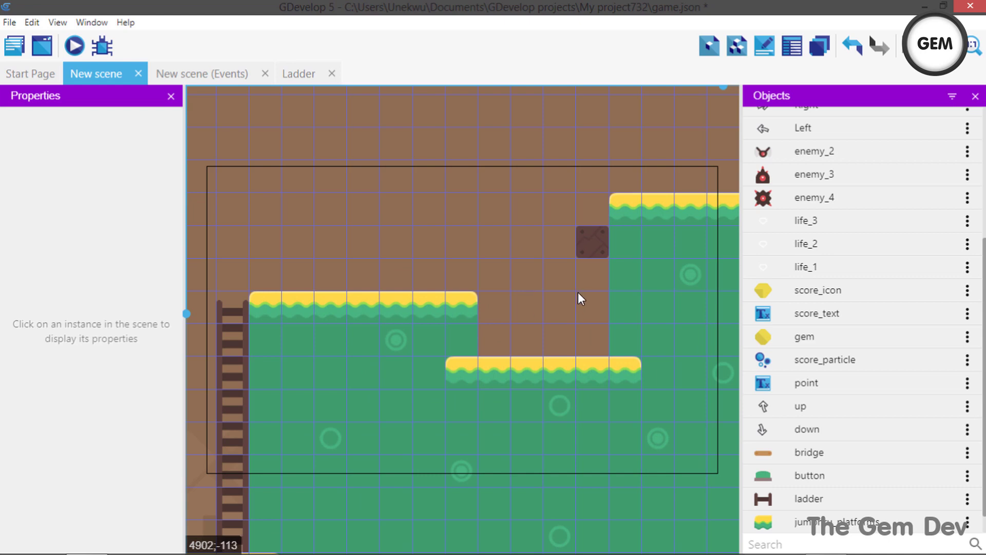
drag(546, 341, 240, 280)
middle_drag(353, 255, 514, 225)
scroll(494, 194, up, 2)
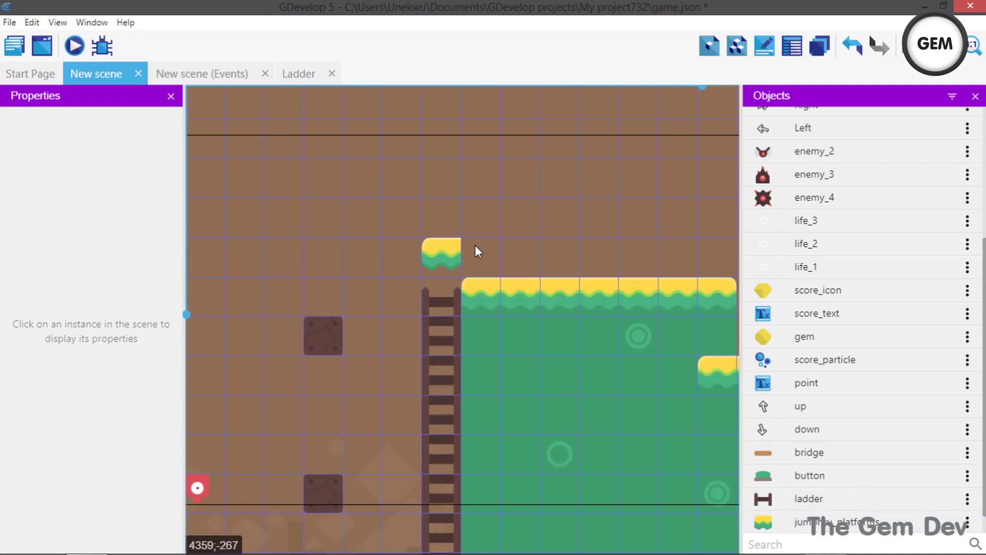
drag(435, 267, 397, 307)
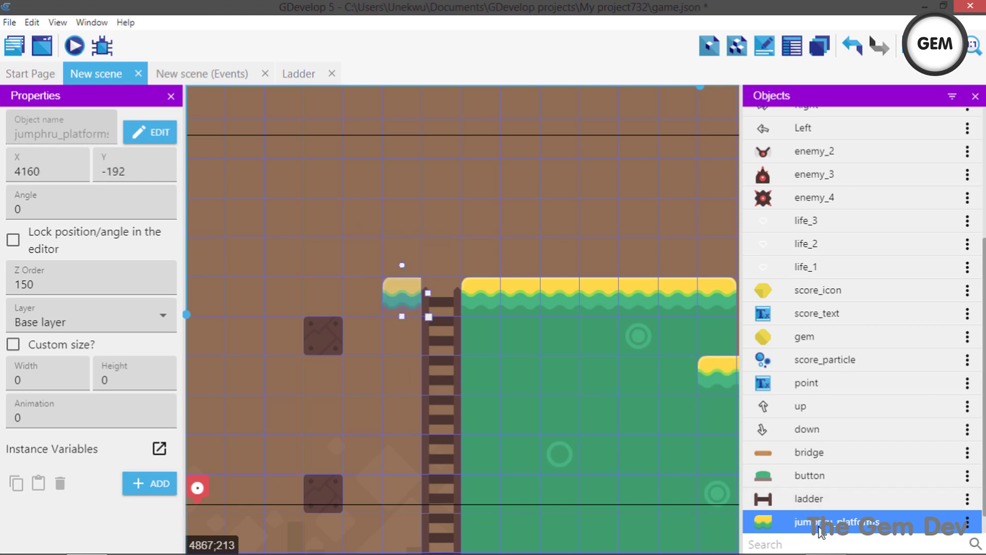
Place a second jumphru_platforms instance over the ladder's top at X 4224, Y -192, and set its animation to 1.
scroll(839, 498, down, 1)
drag(827, 506, 442, 295)
click(96, 420)
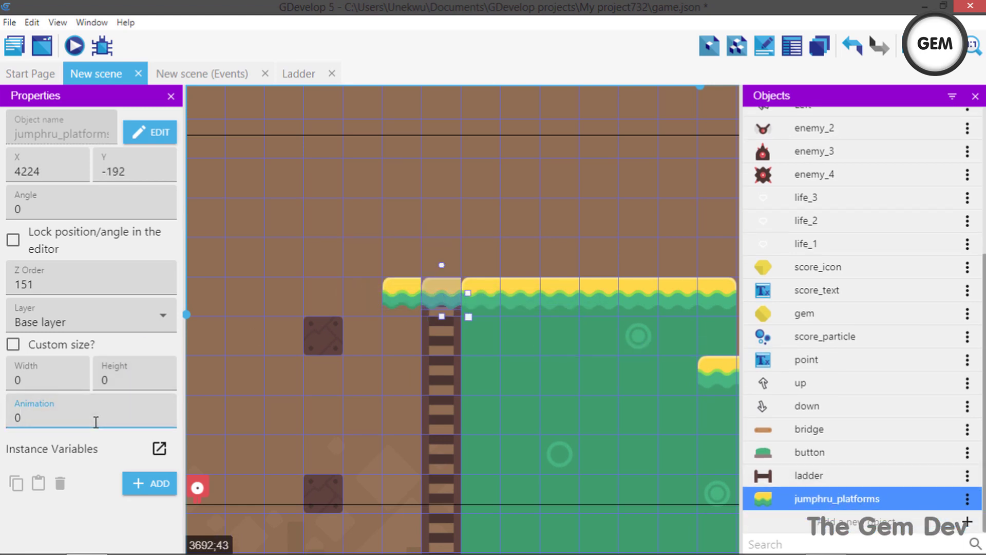
text(1)
click(508, 213)
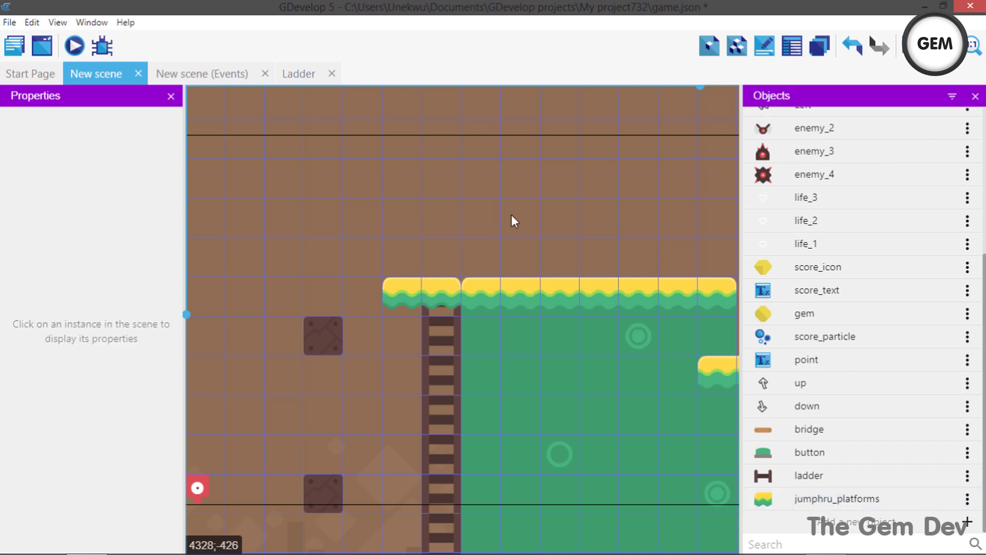
click(435, 287)
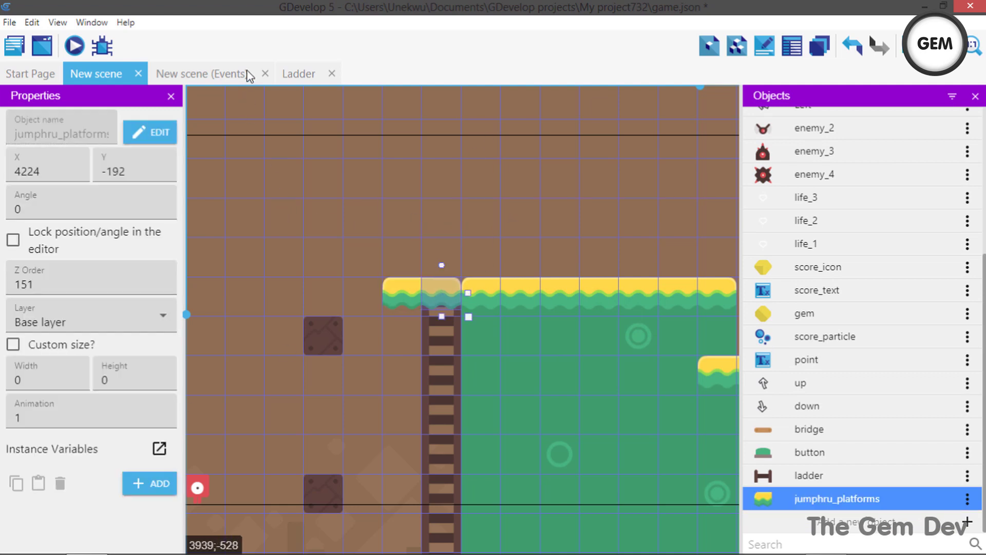
Add a new empty event below the Ladder group in the New scene events.
click(297, 77)
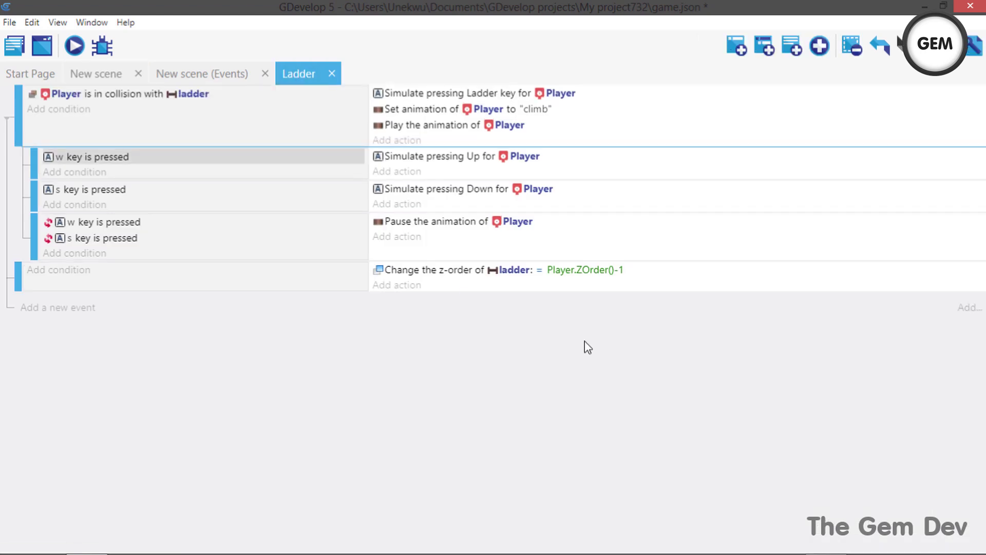
click(186, 77)
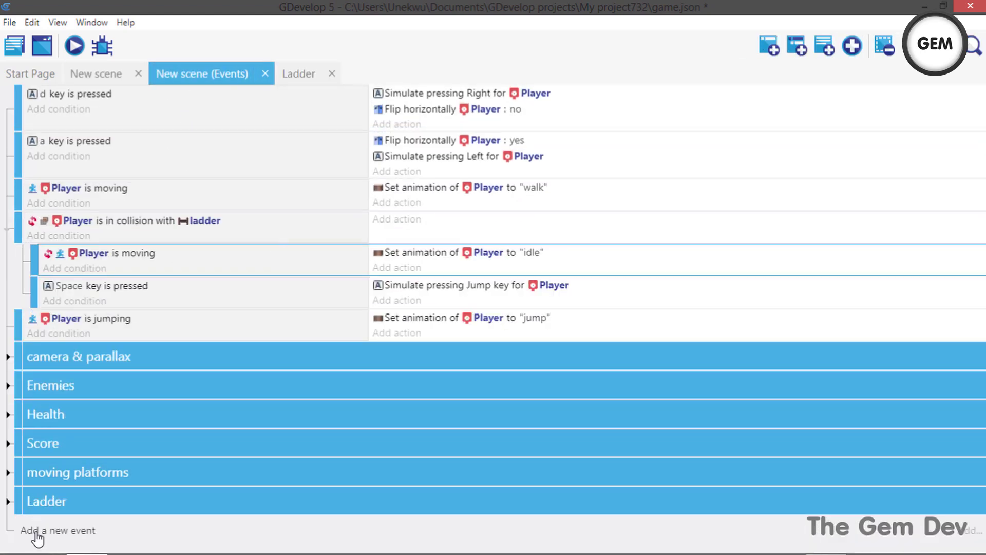
click(37, 533)
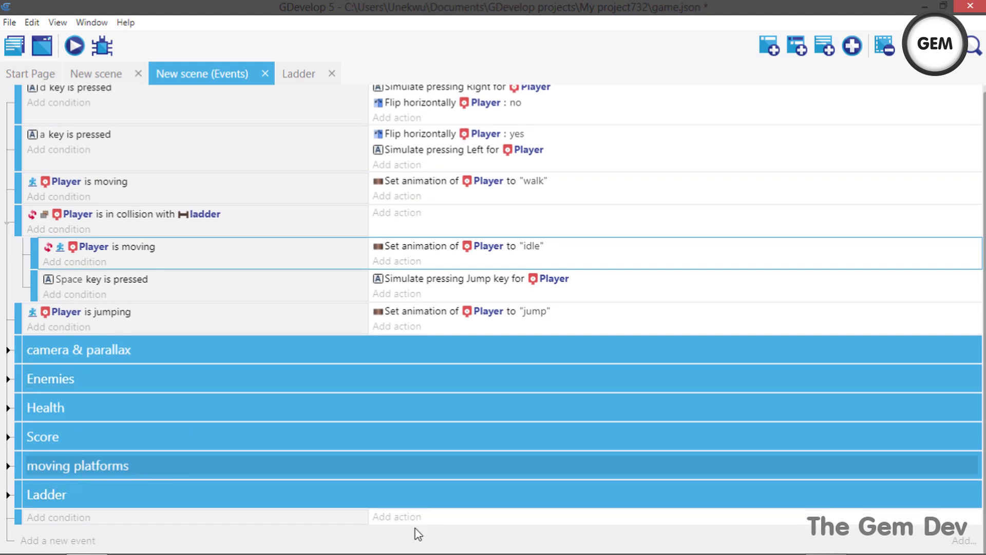
Add a Z order action for jumphru_platforms to the new event, using the "= (set to)" operator.
click(405, 519)
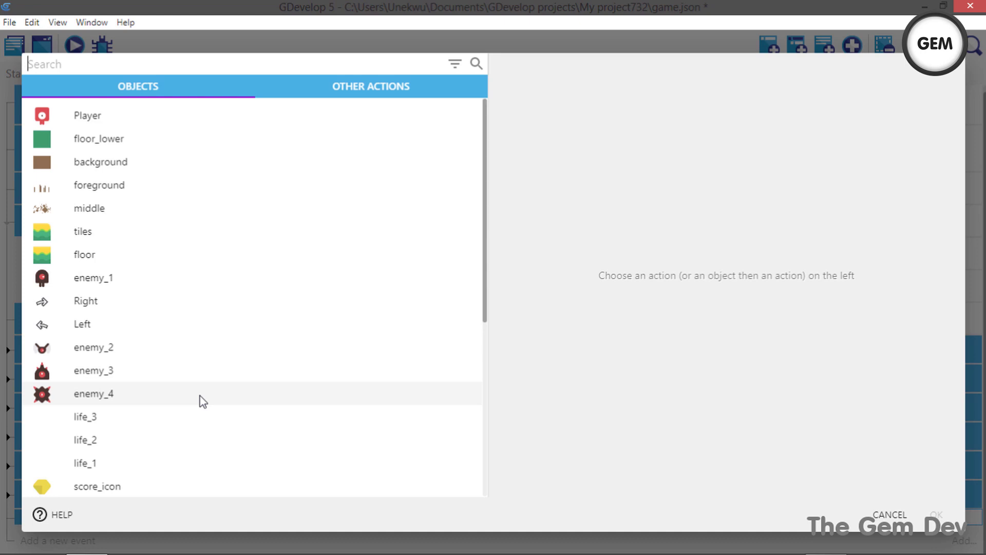
scroll(176, 287, down, 5)
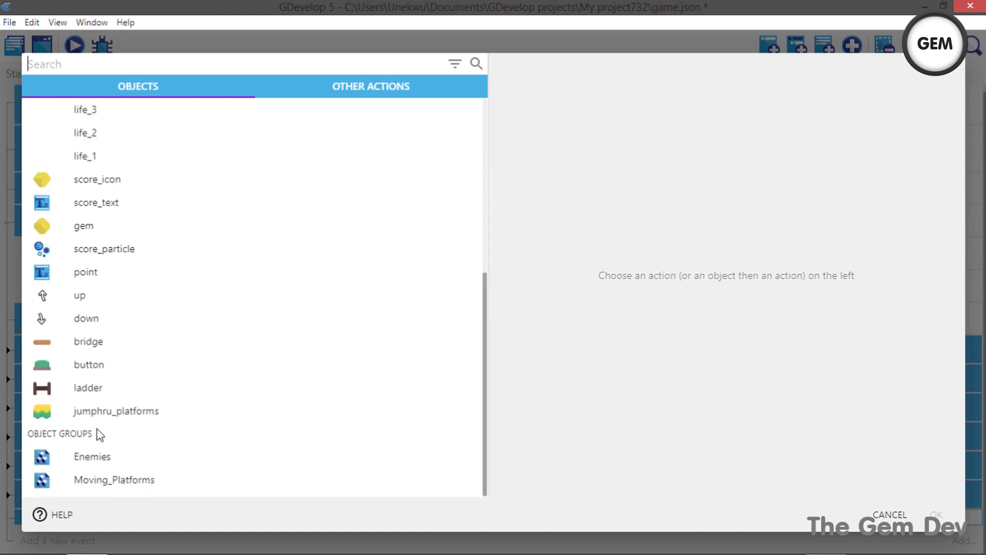
click(105, 416)
text(order)
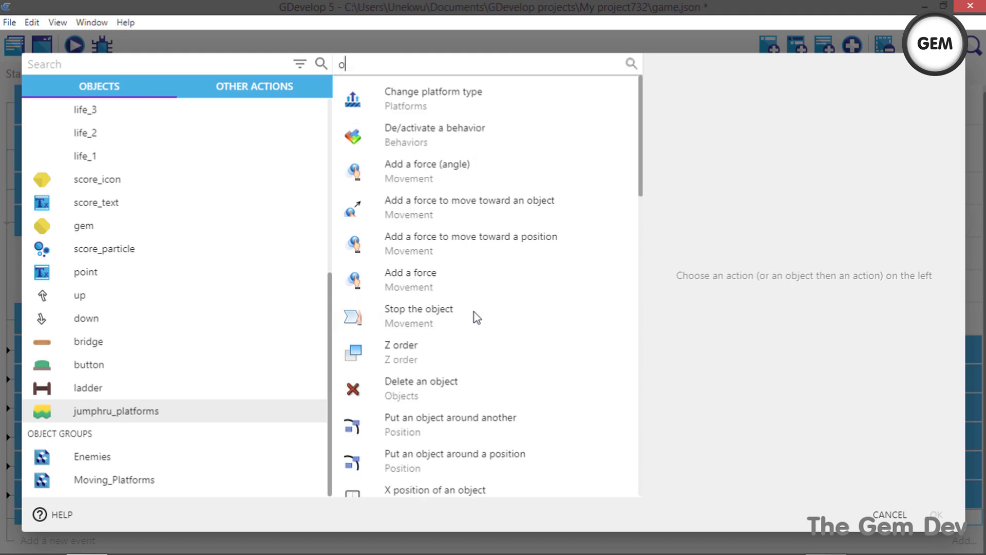
click(389, 94)
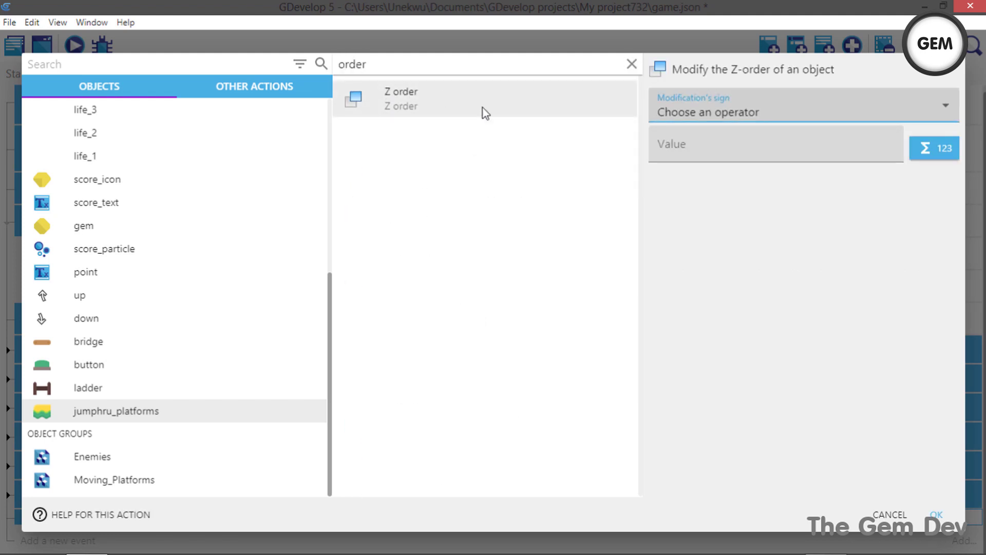
click(841, 108)
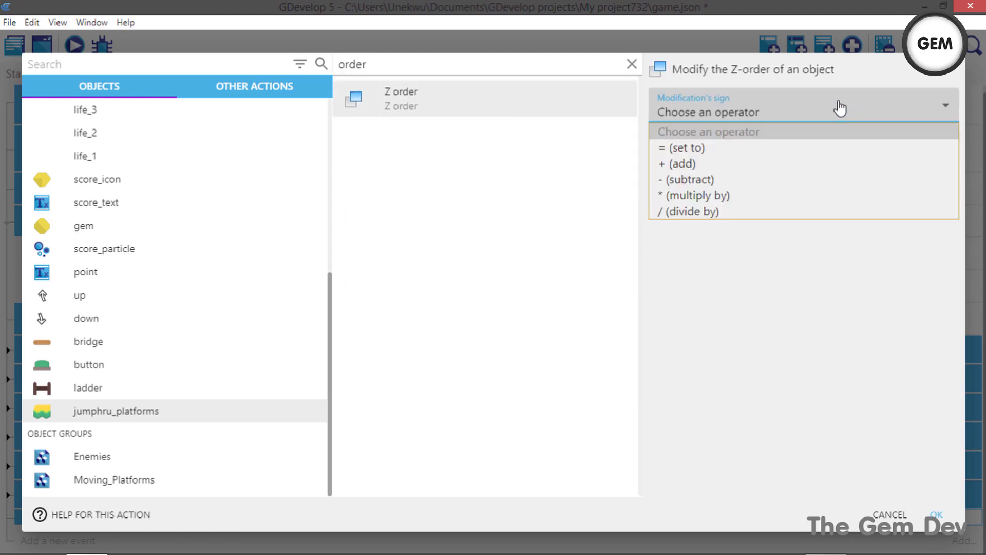
click(757, 150)
Set the Z order value to Player.ZOrder()-1 and confirm the action.
click(756, 152)
text(pla)
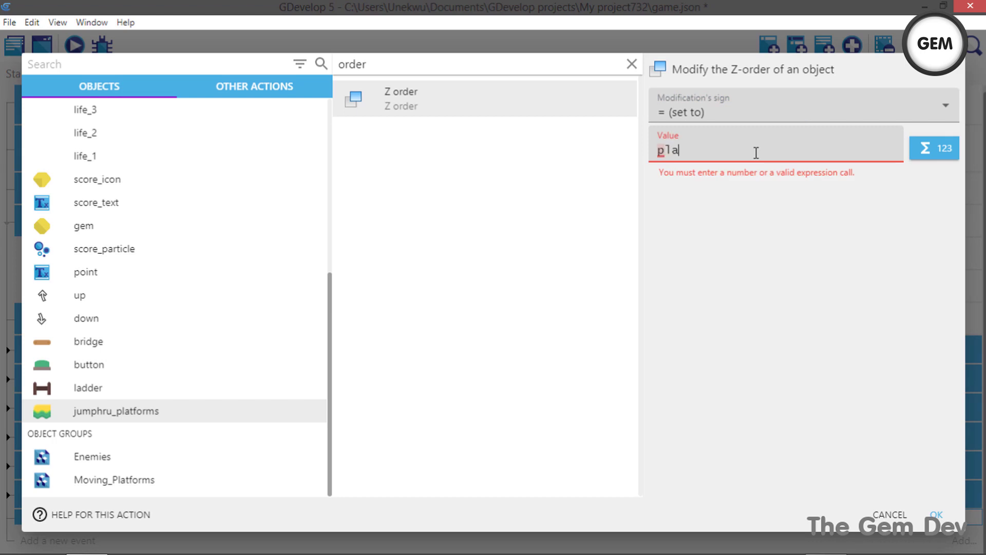
text(y)
click(740, 173)
text(.z)
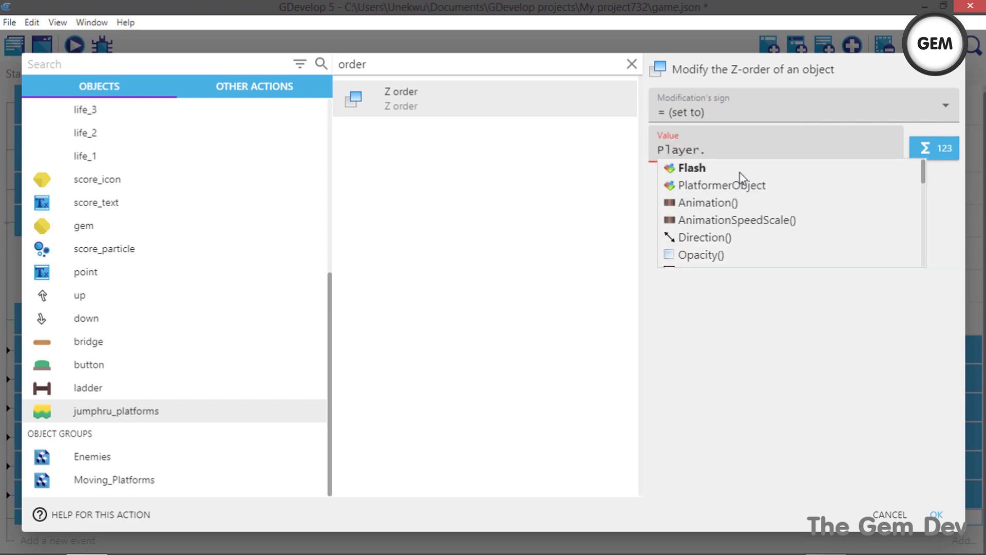
click(740, 173)
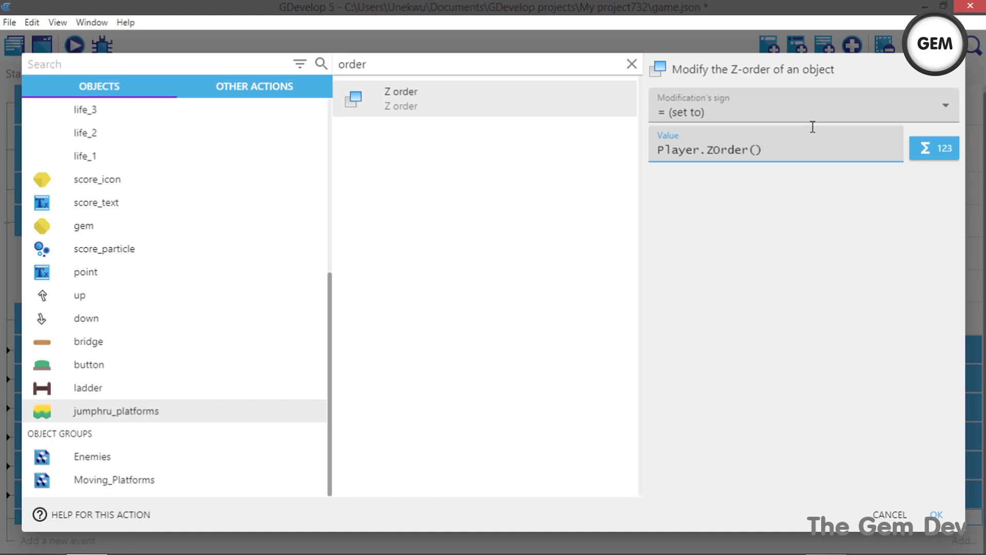
text(-)
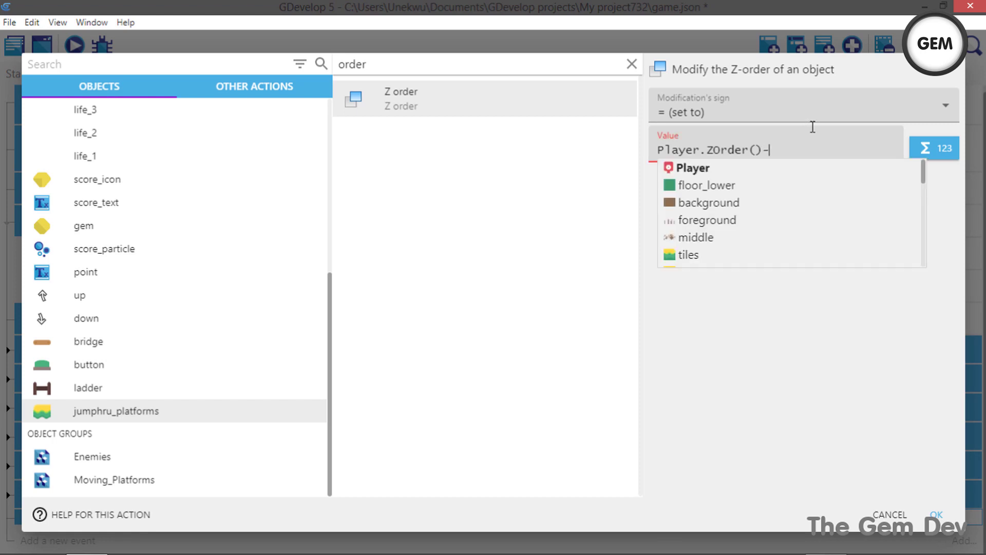
text(1)
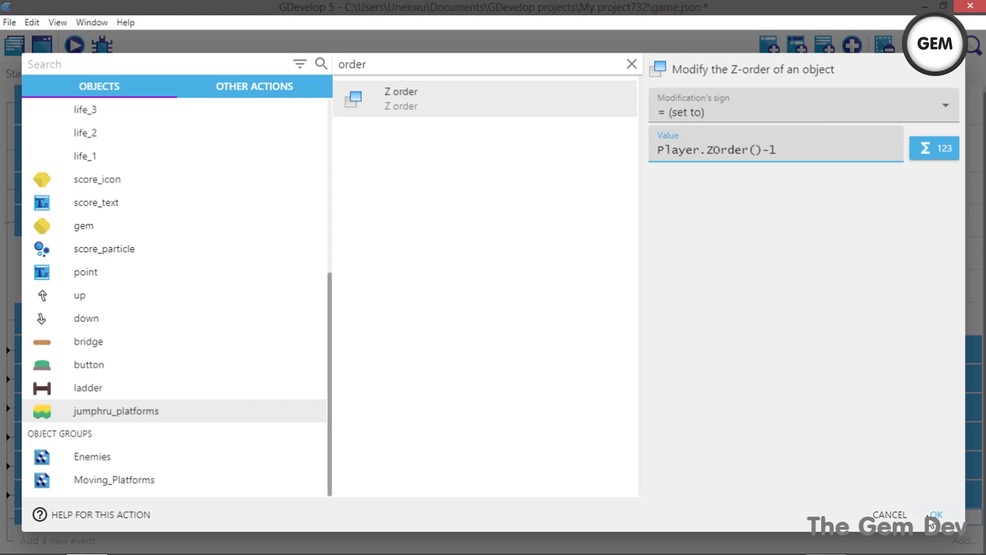
click(935, 513)
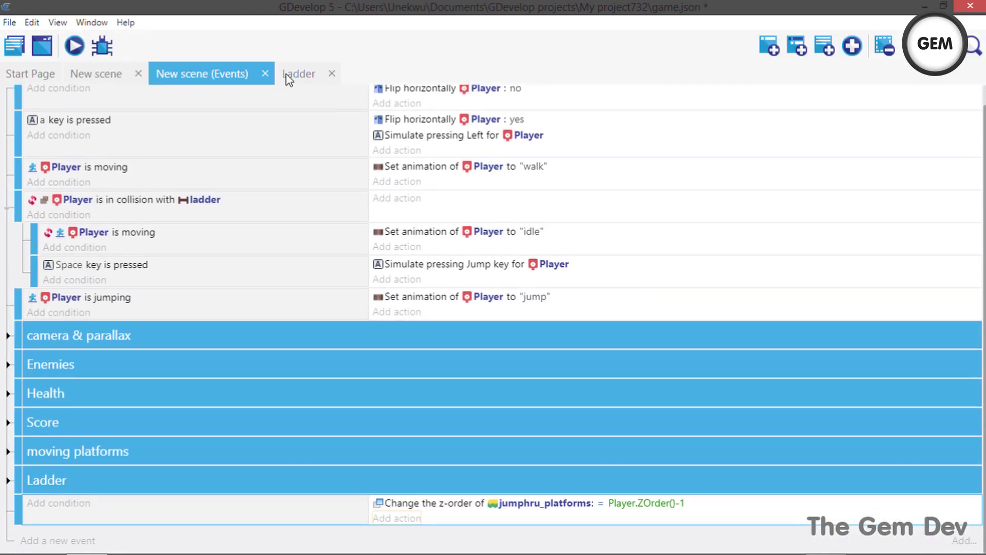